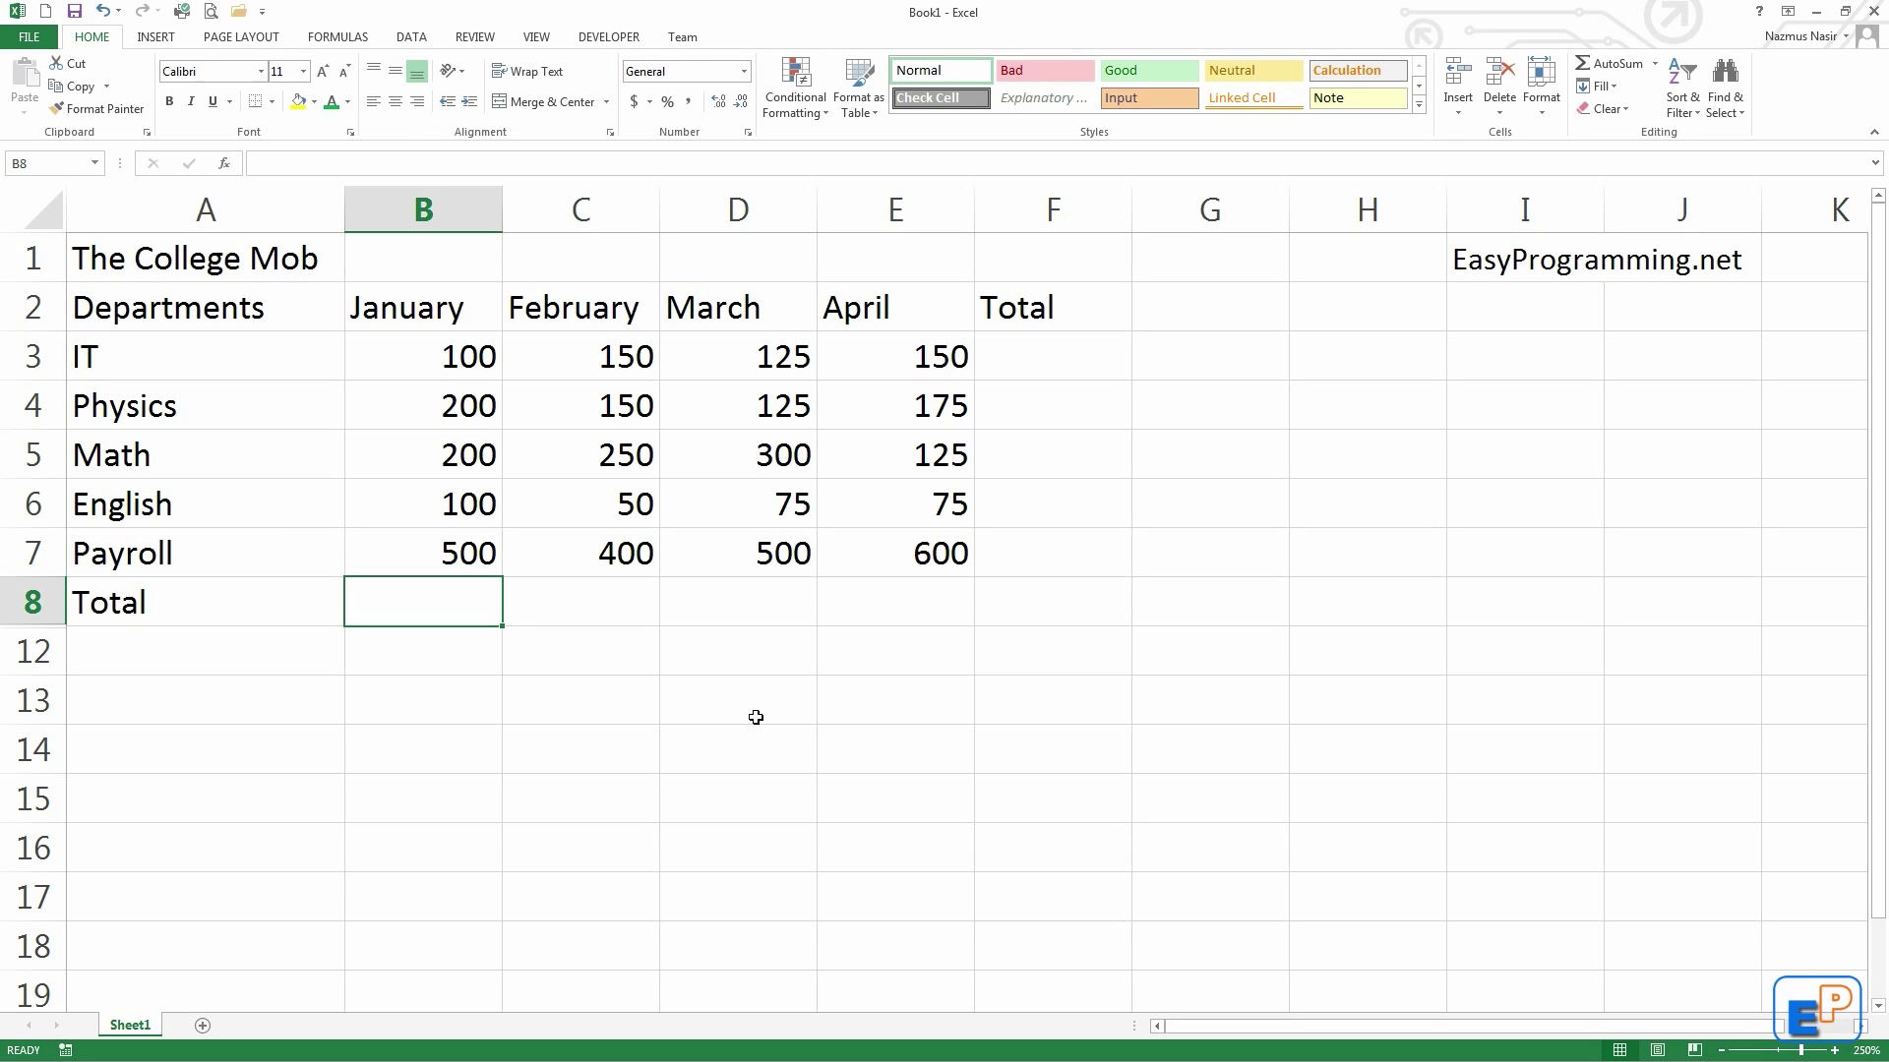
Step: Expand the Cell Styles gallery to show every available style
{"action": "left_click", "coordinate": [1420, 104]}
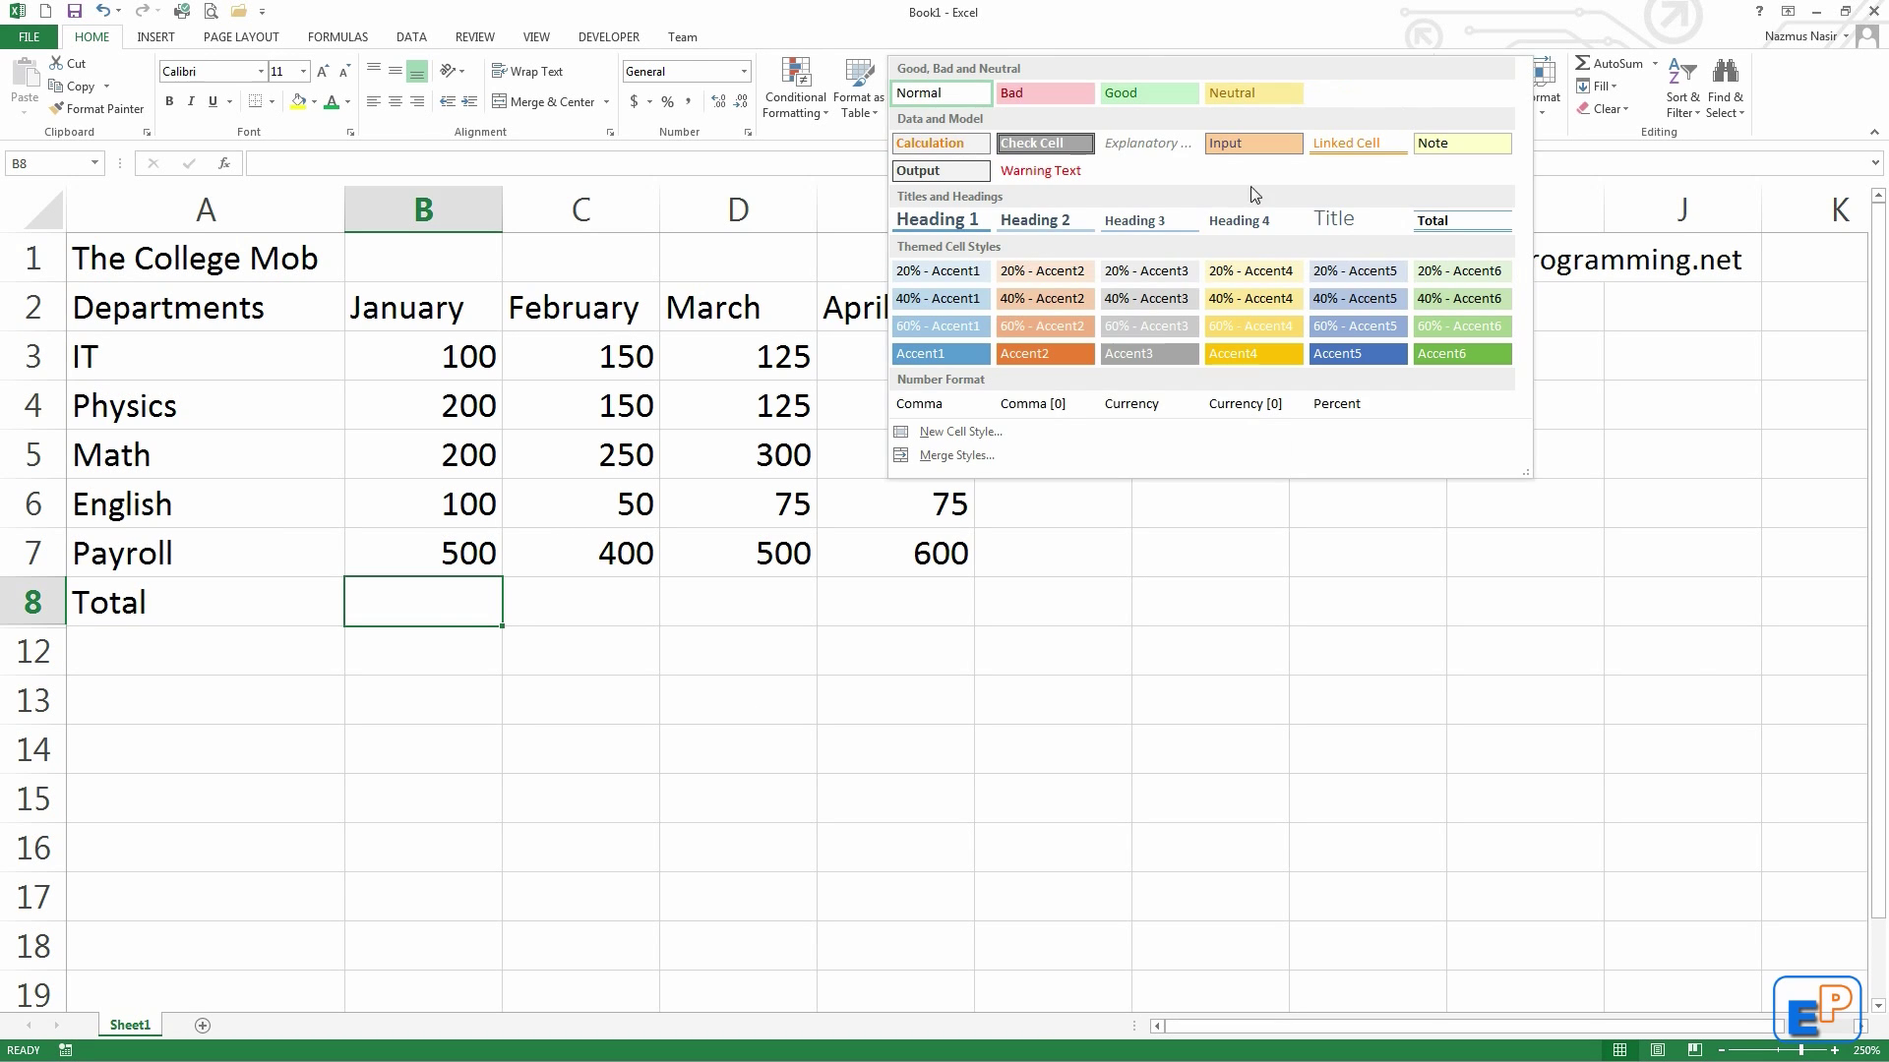
Step: Preview cell styles on the January heading B2, closing the gallery each time without applying one
{"action": "key", "text": "Escape"}
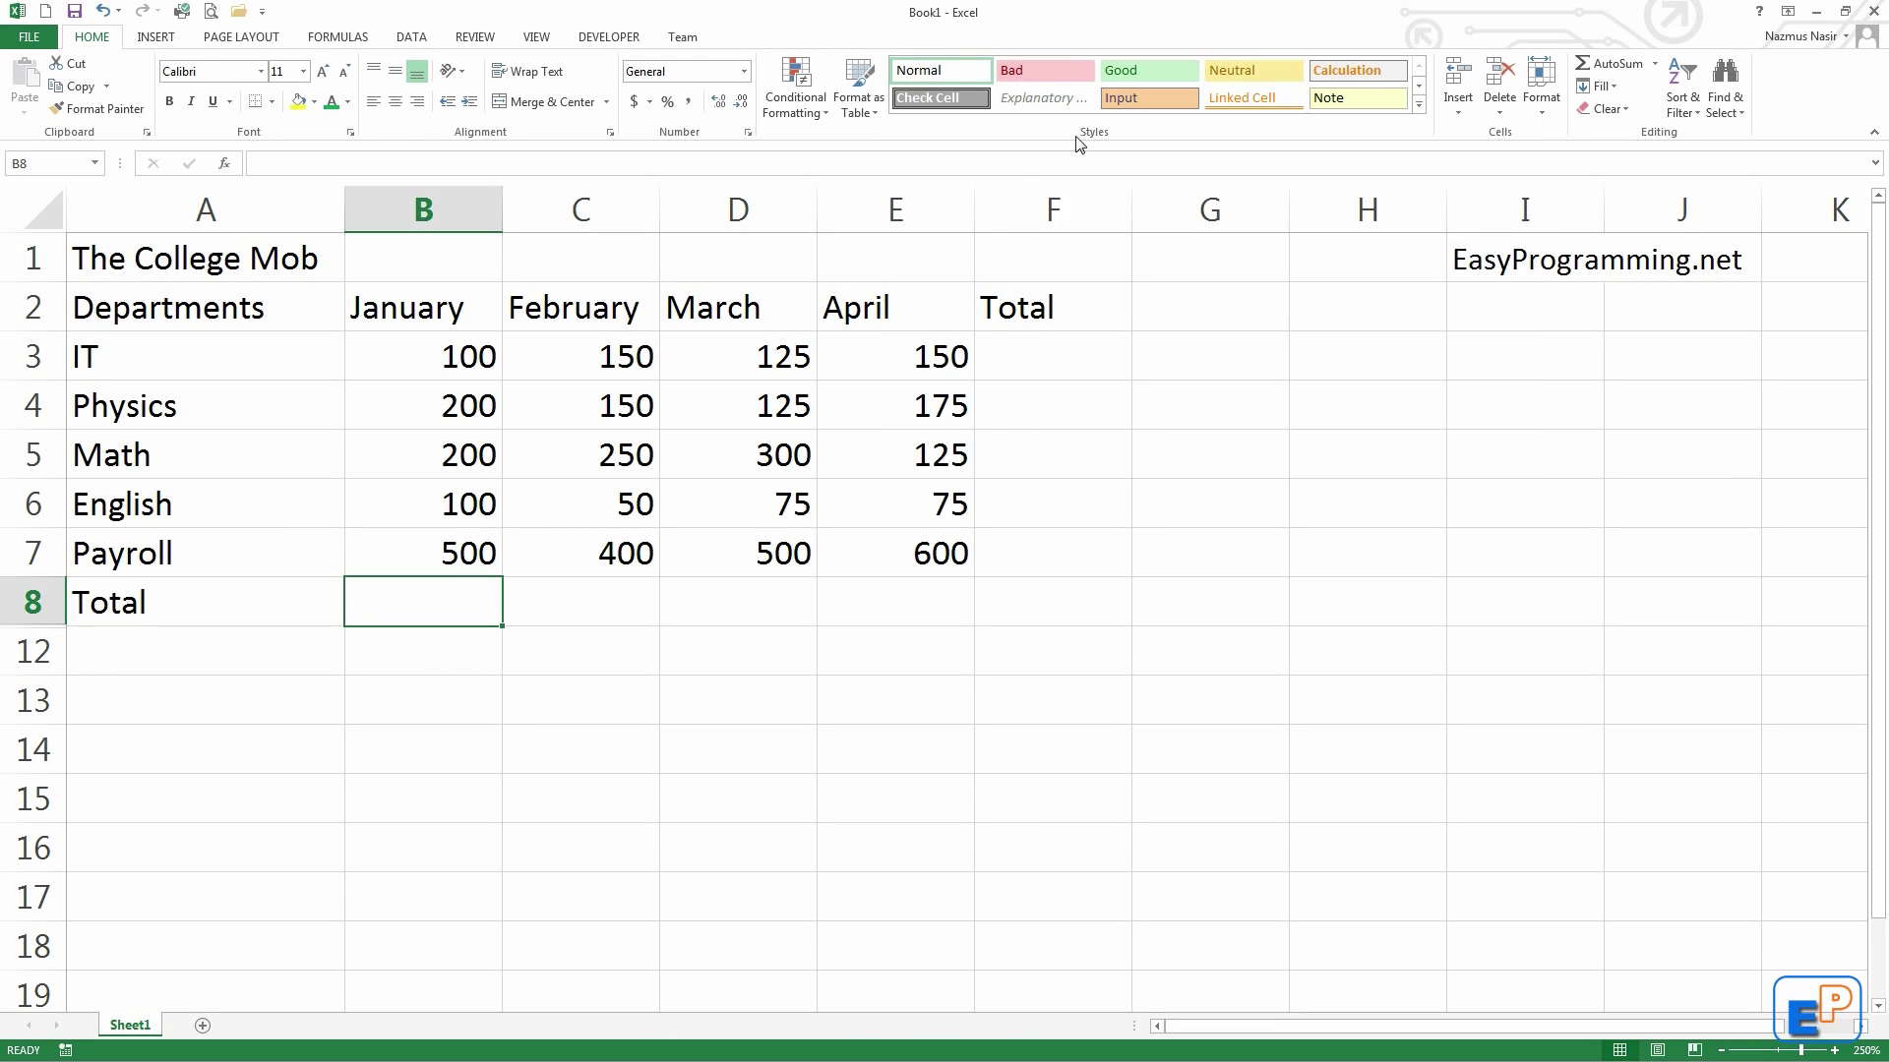
{"action": "left_click", "coordinate": [1421, 106]}
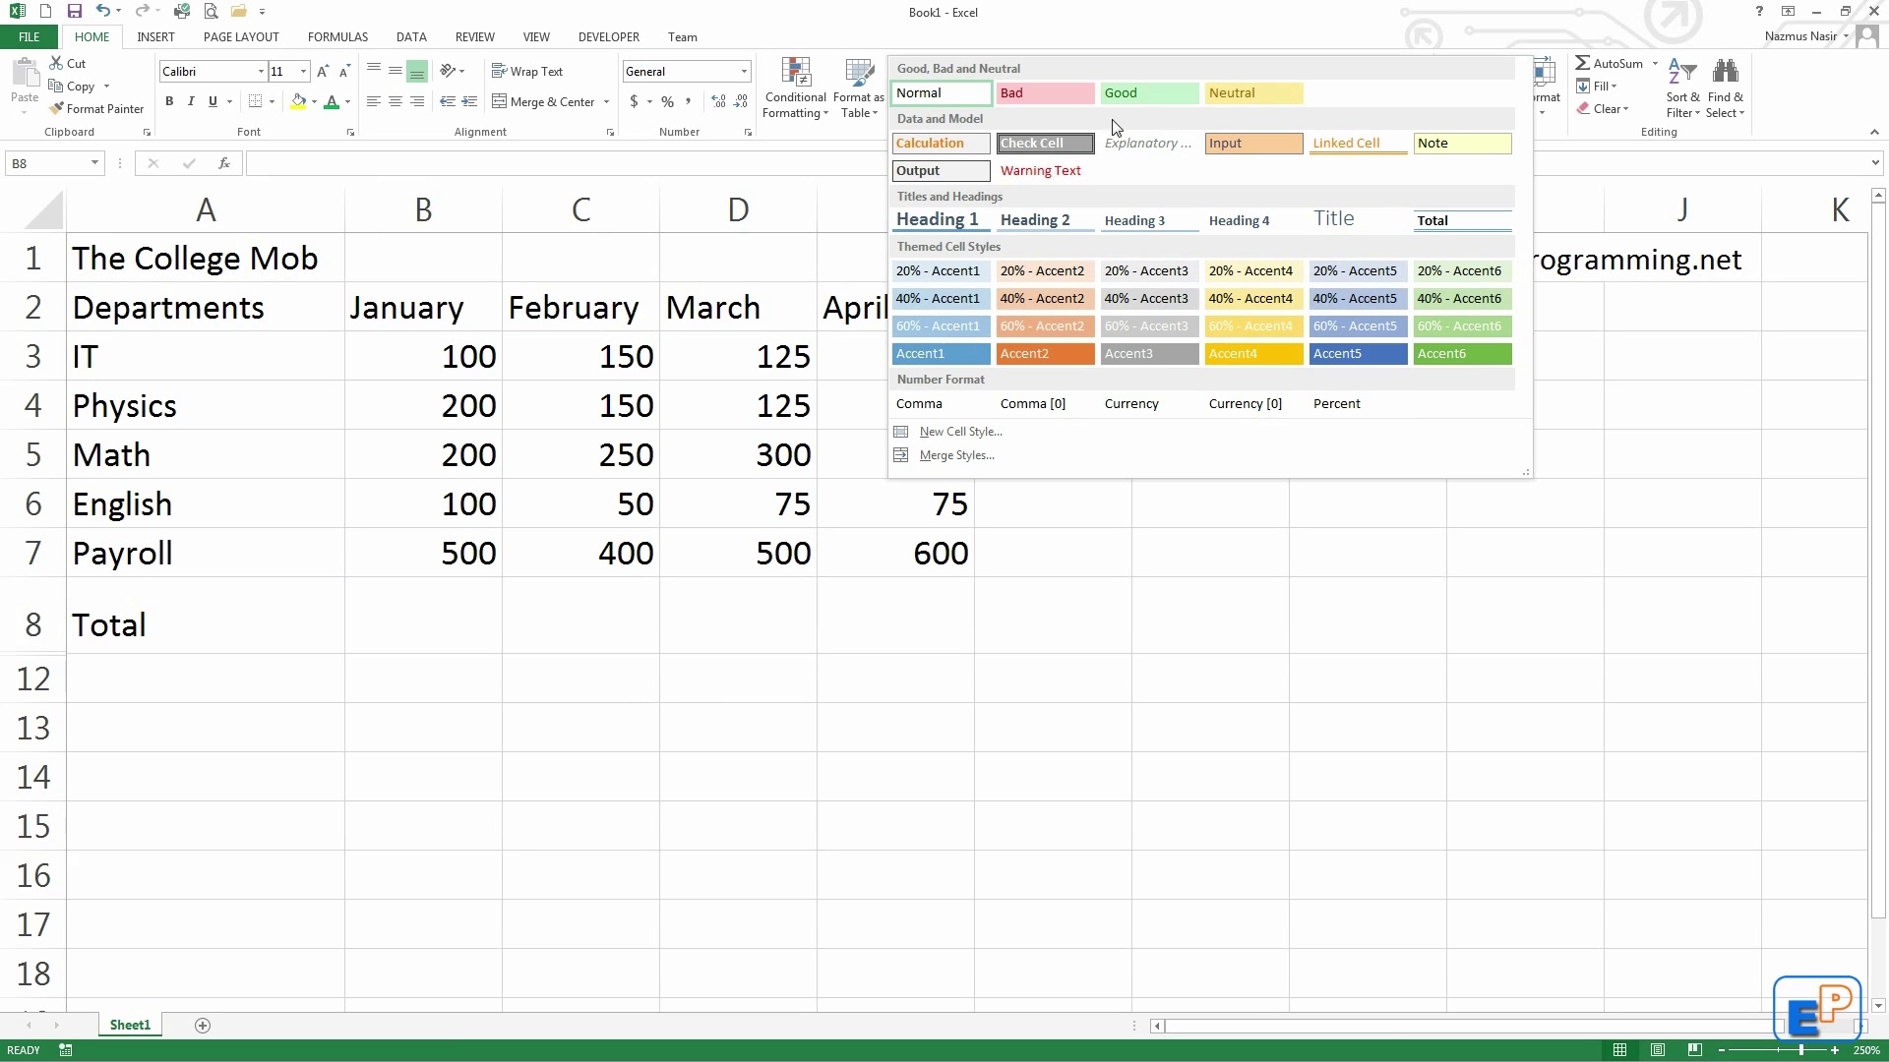
{"action": "left_click", "coordinate": [379, 380]}
{"action": "left_click", "coordinate": [418, 310]}
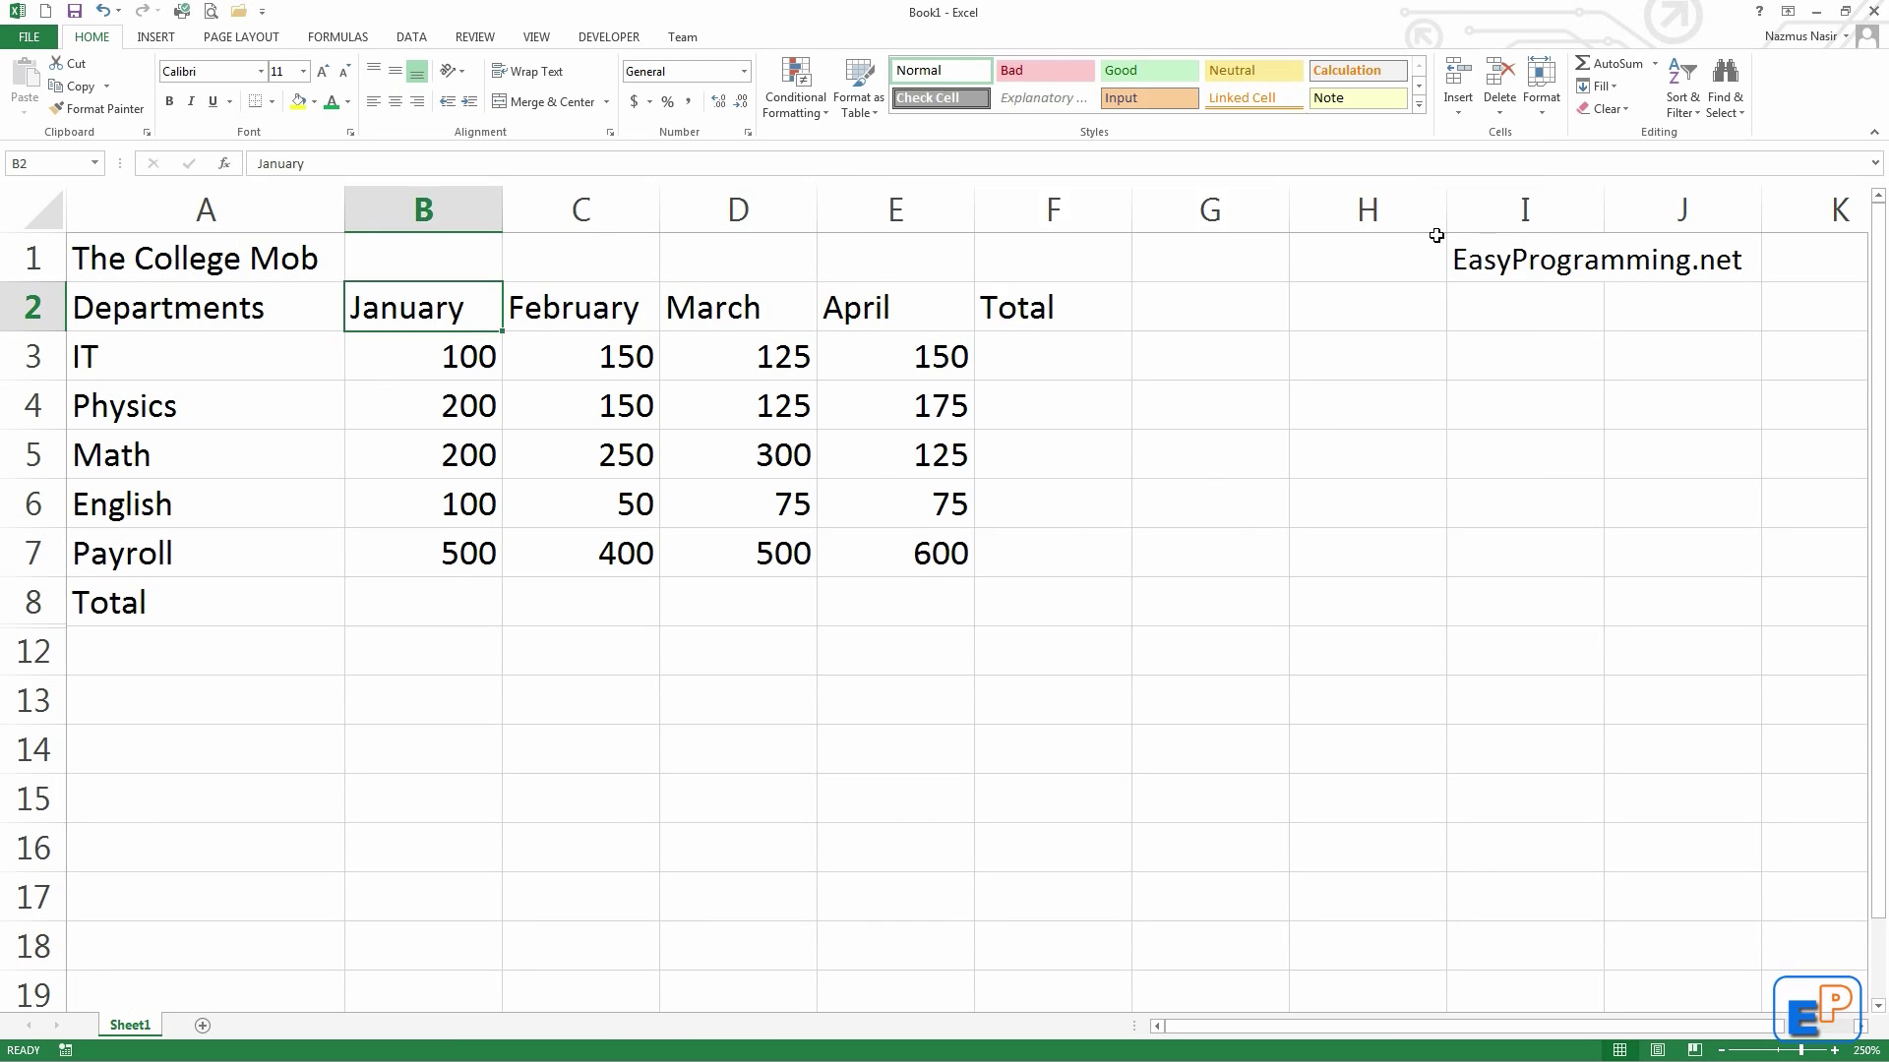
{"action": "left_click", "coordinate": [1418, 106]}
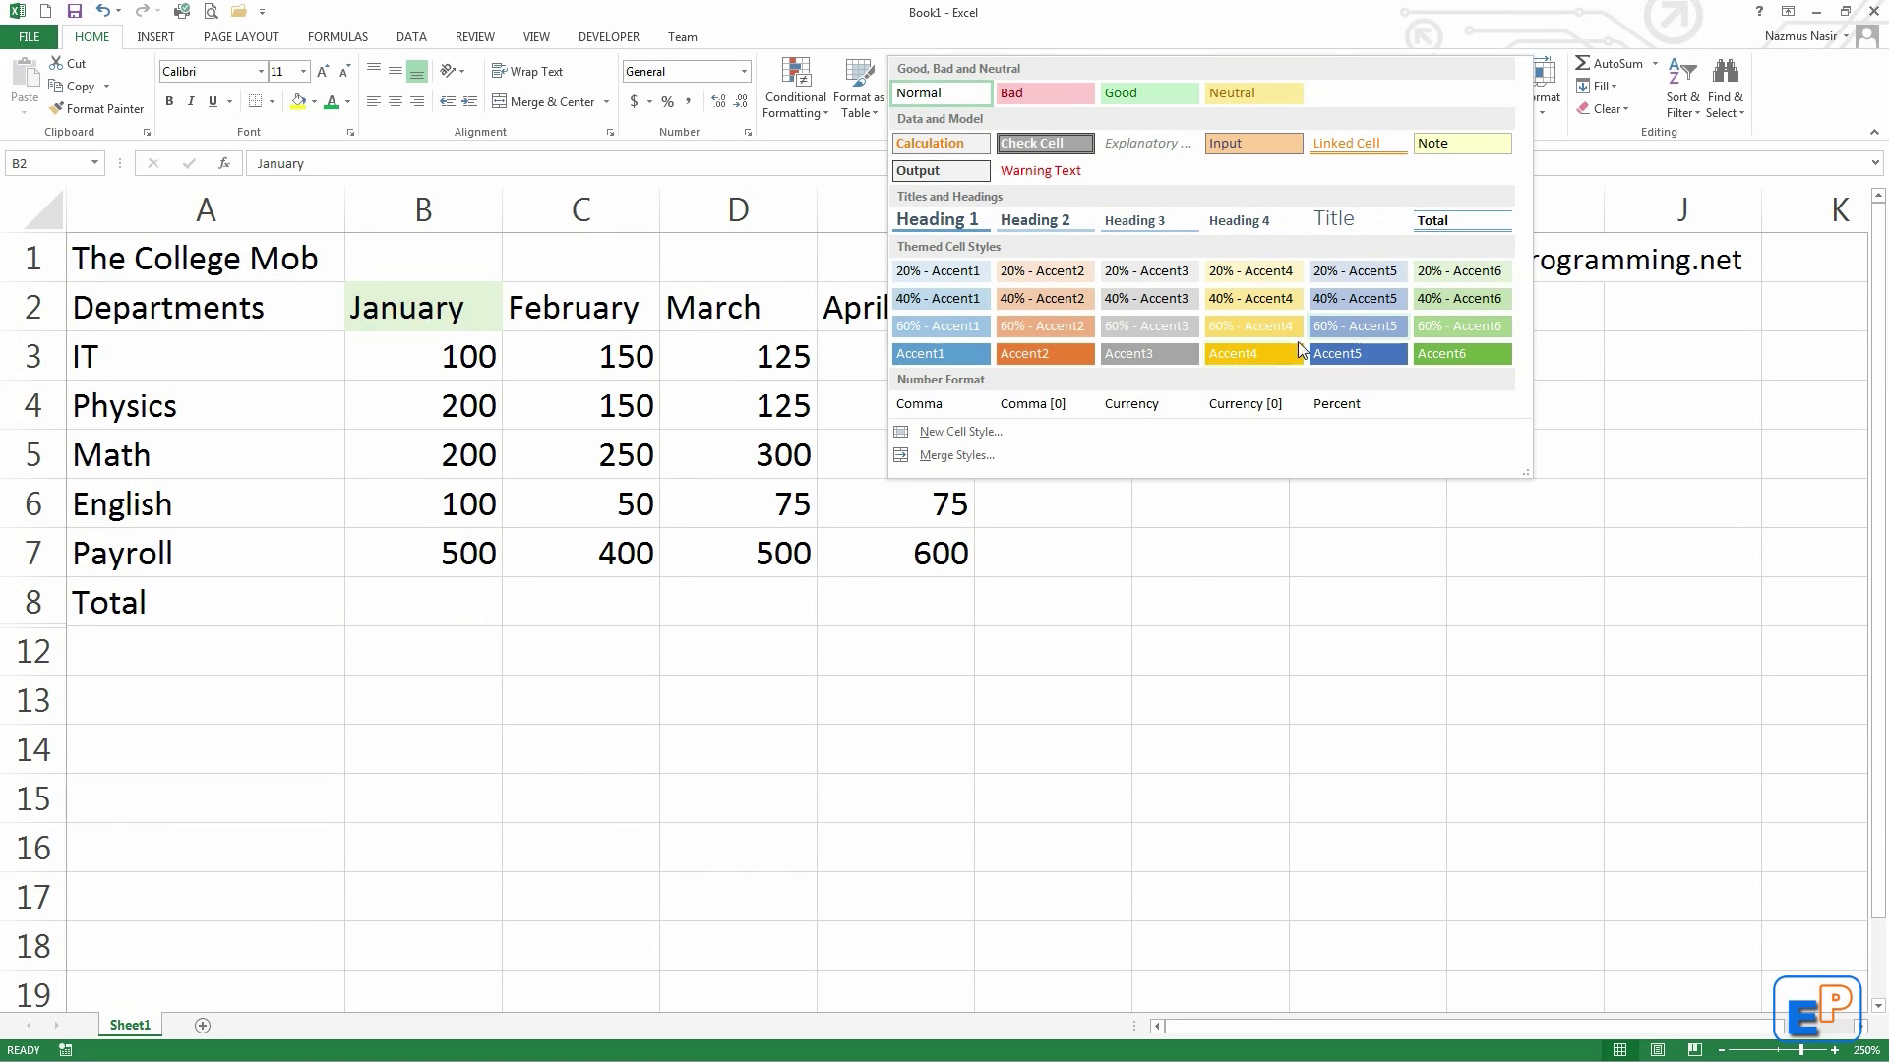
{"action": "key", "text": "Escape"}
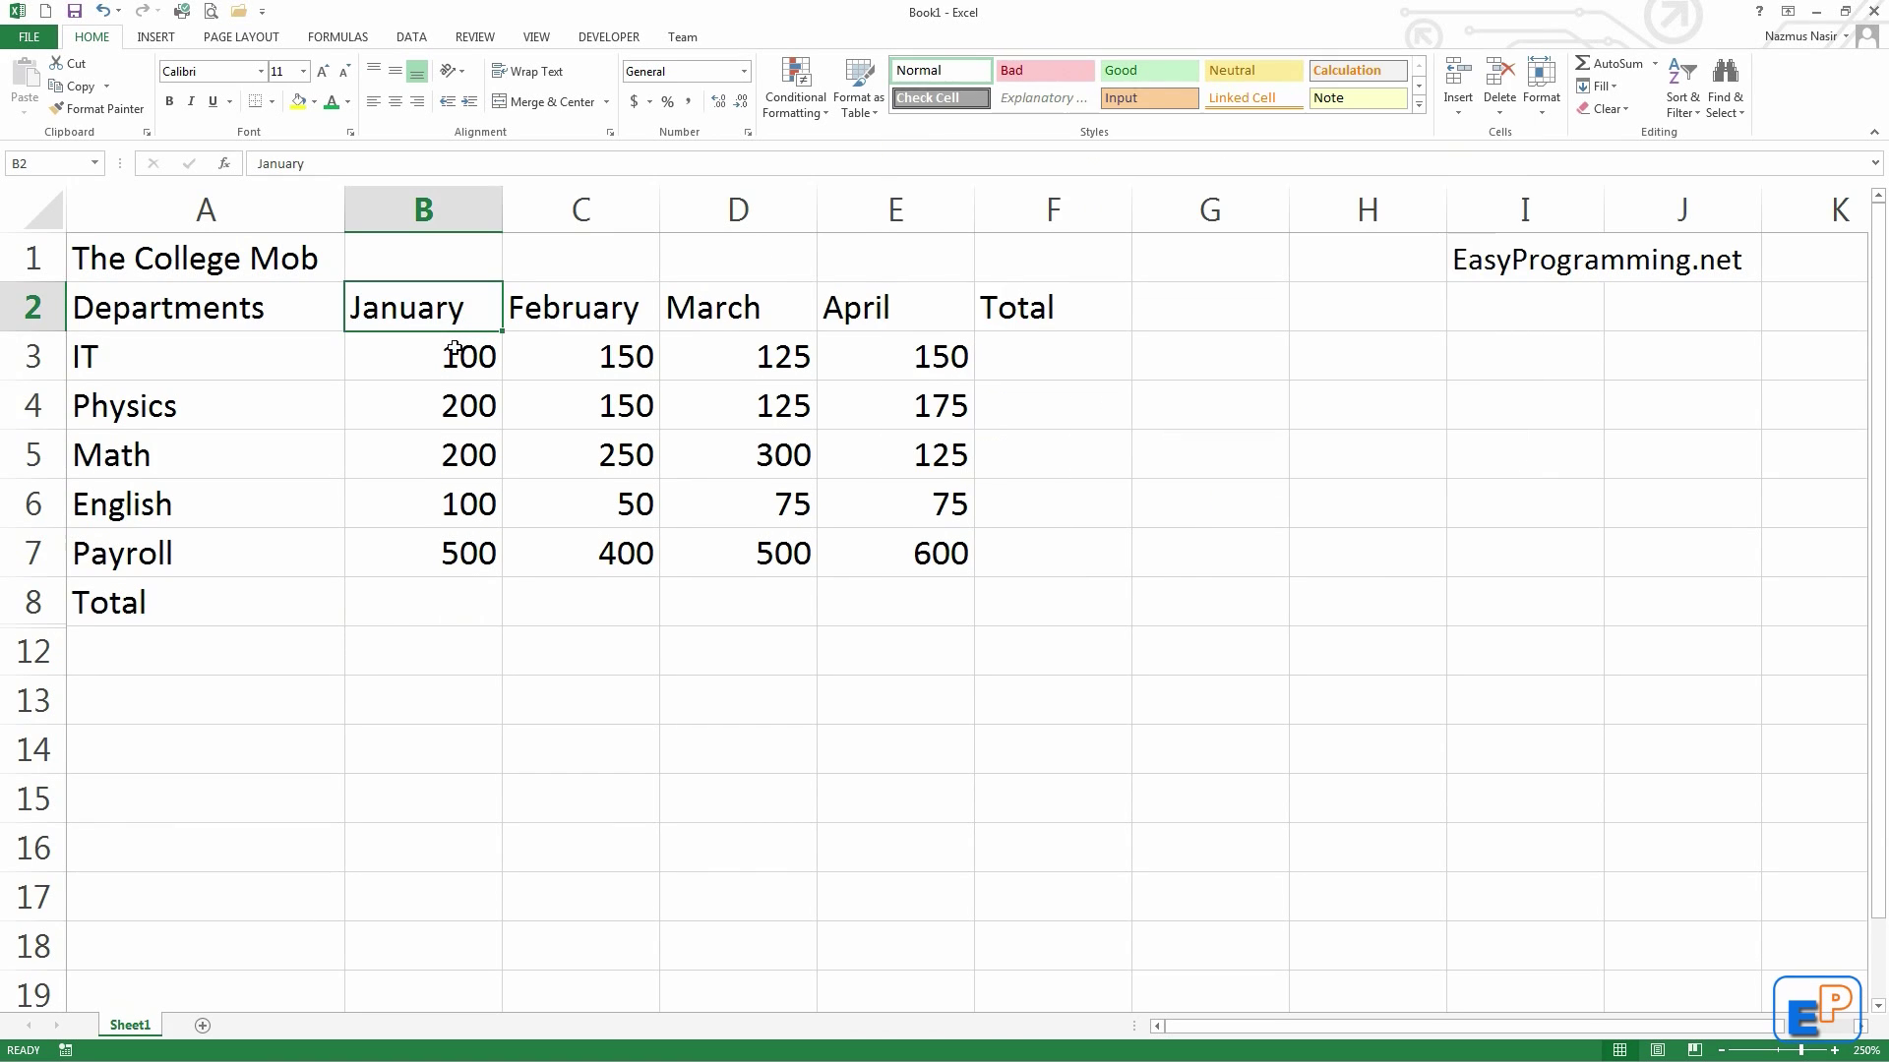
{"action": "left_click", "coordinate": [456, 356]}
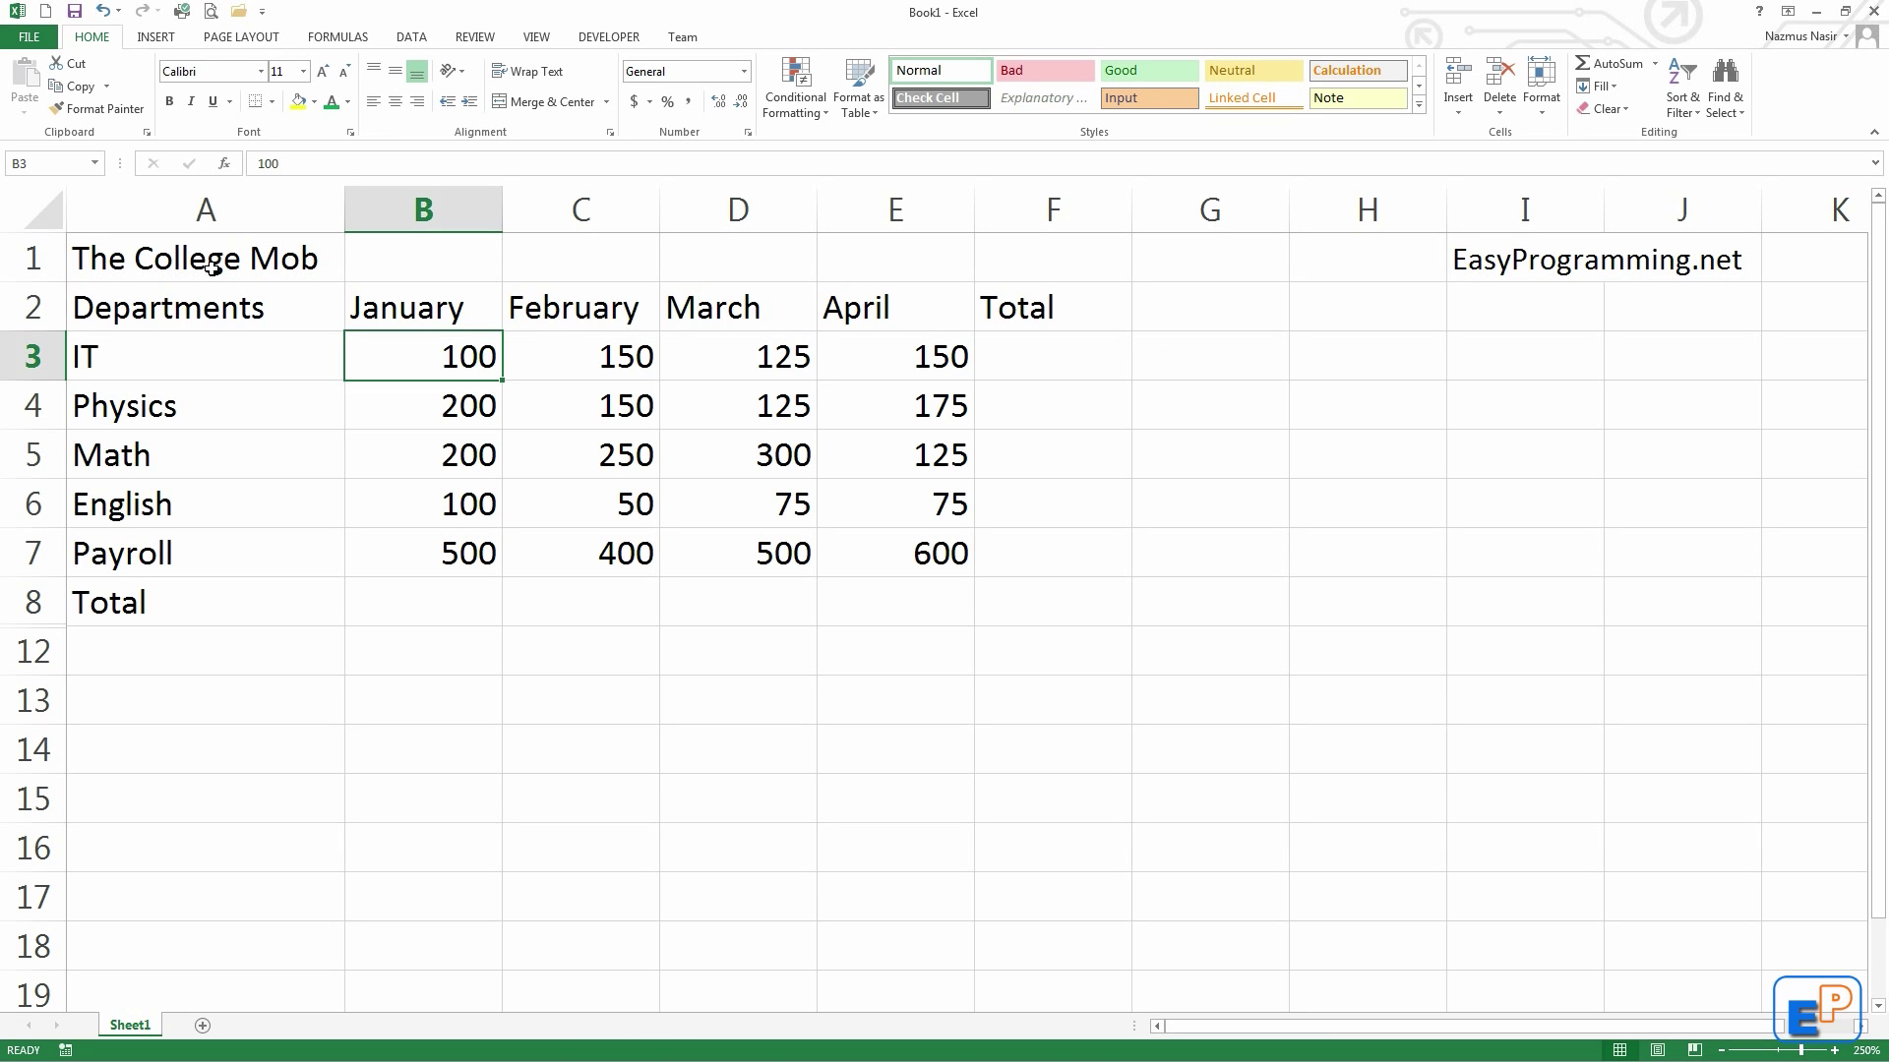
{"action": "left_click", "coordinate": [192, 313]}
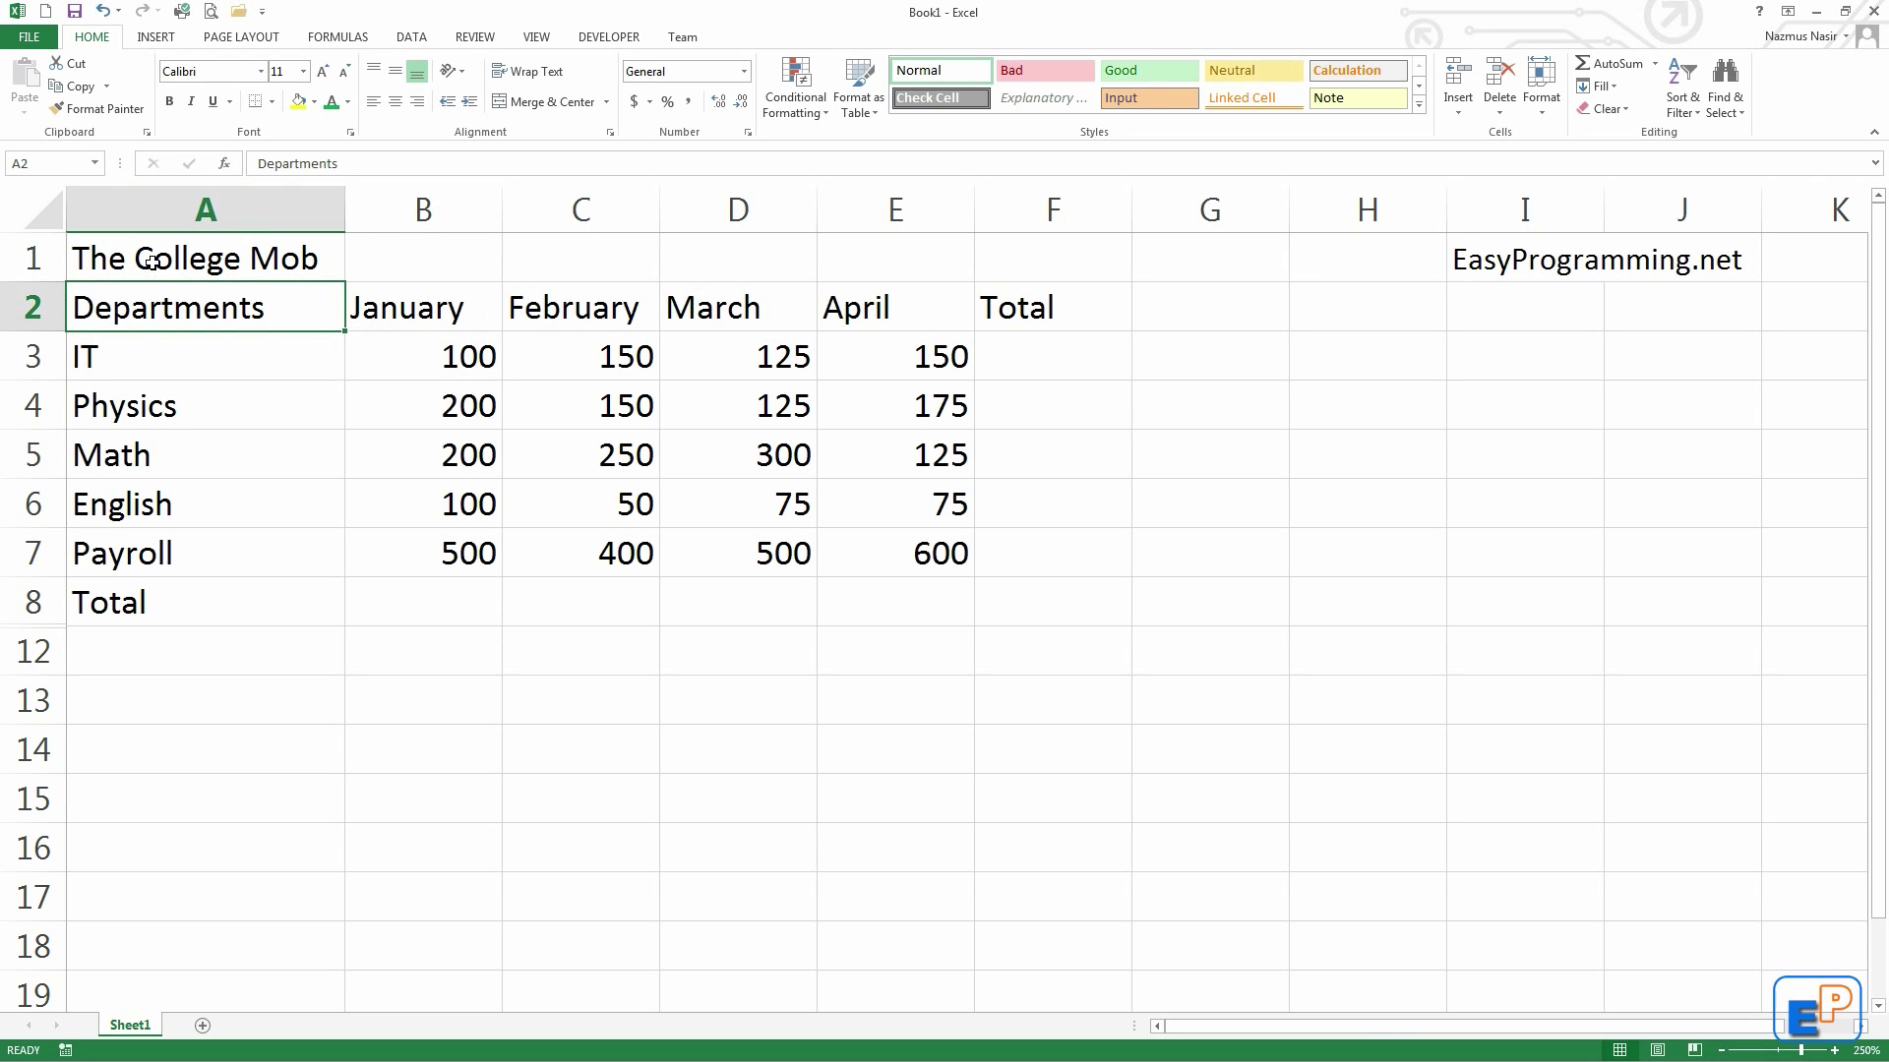
Step: AutoSum the IT row into F3 and fill the row totals down to F7
{"action": "mouse_move", "coordinate": [358, 355]}
{"action": "left_mouse_down"}
{"action": "mouse_move", "coordinate": [872, 552]}
{"action": "mouse_move", "coordinate": [925, 553]}
{"action": "left_mouse_up"}
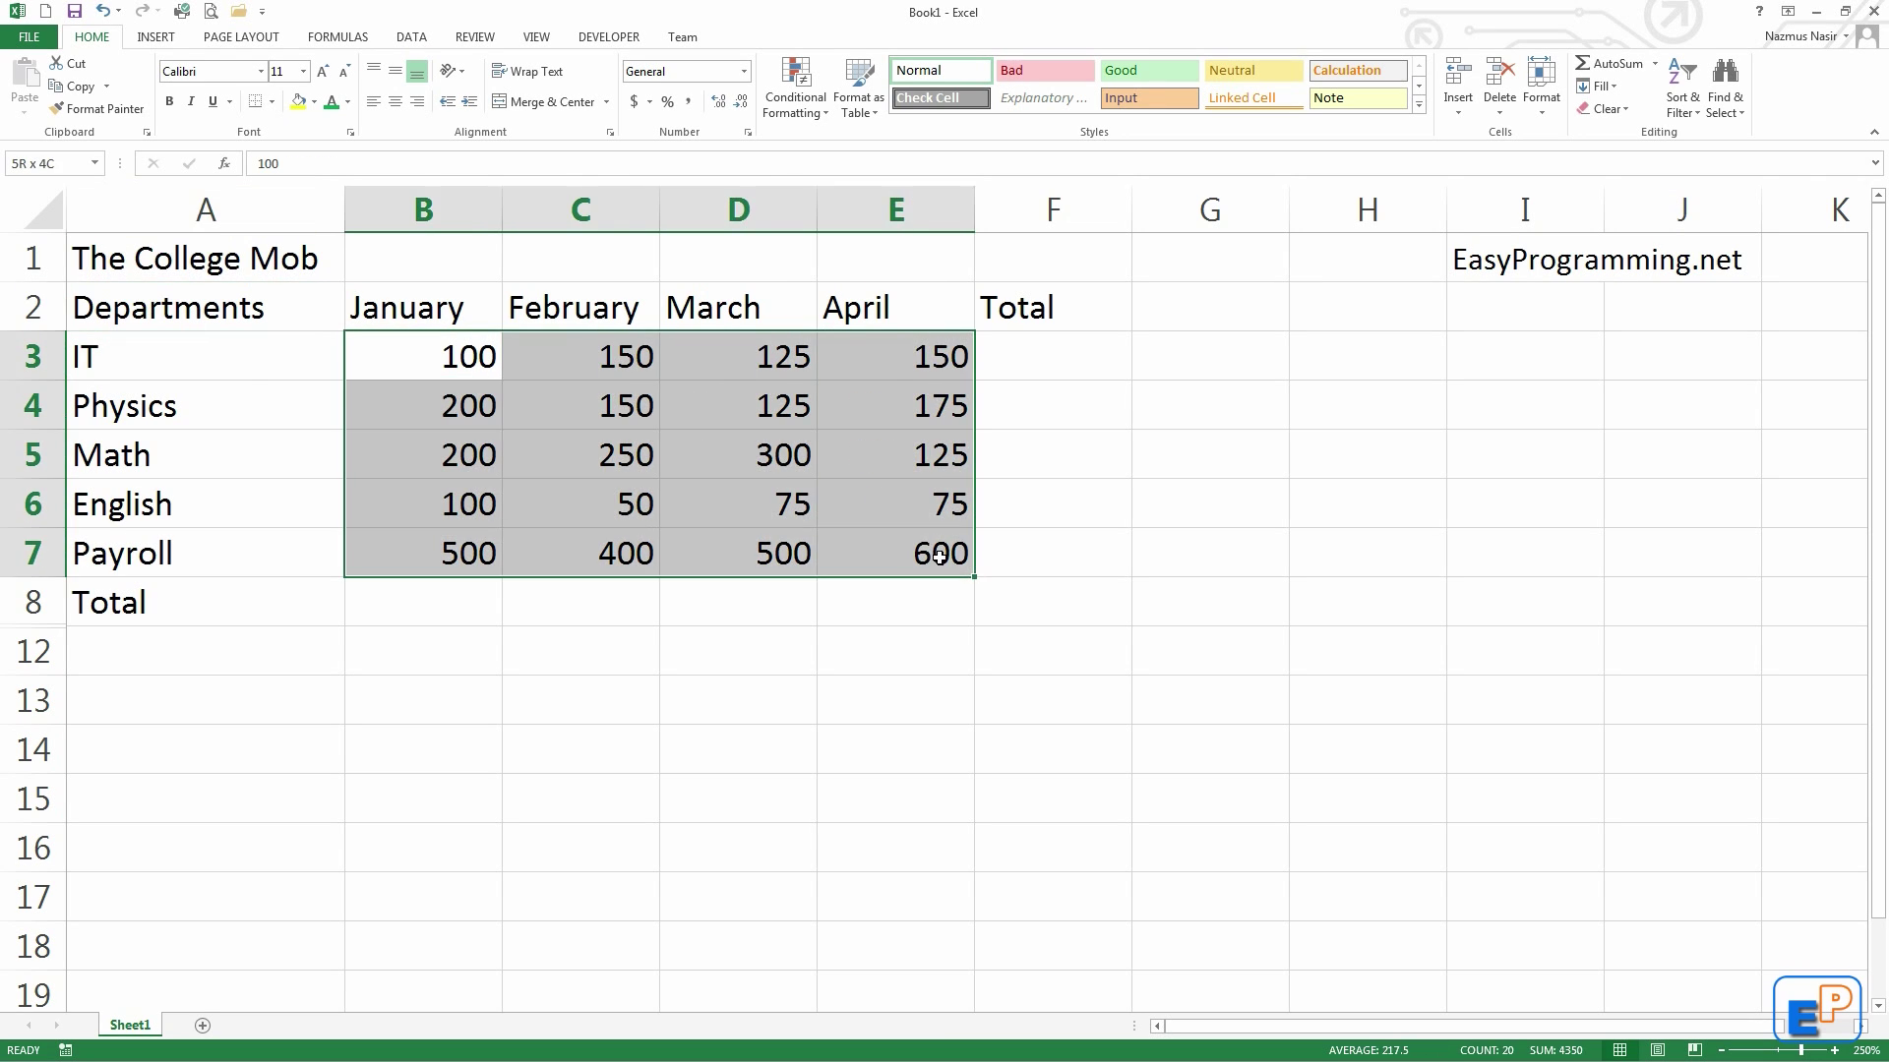
{"action": "left_click", "coordinate": [254, 274]}
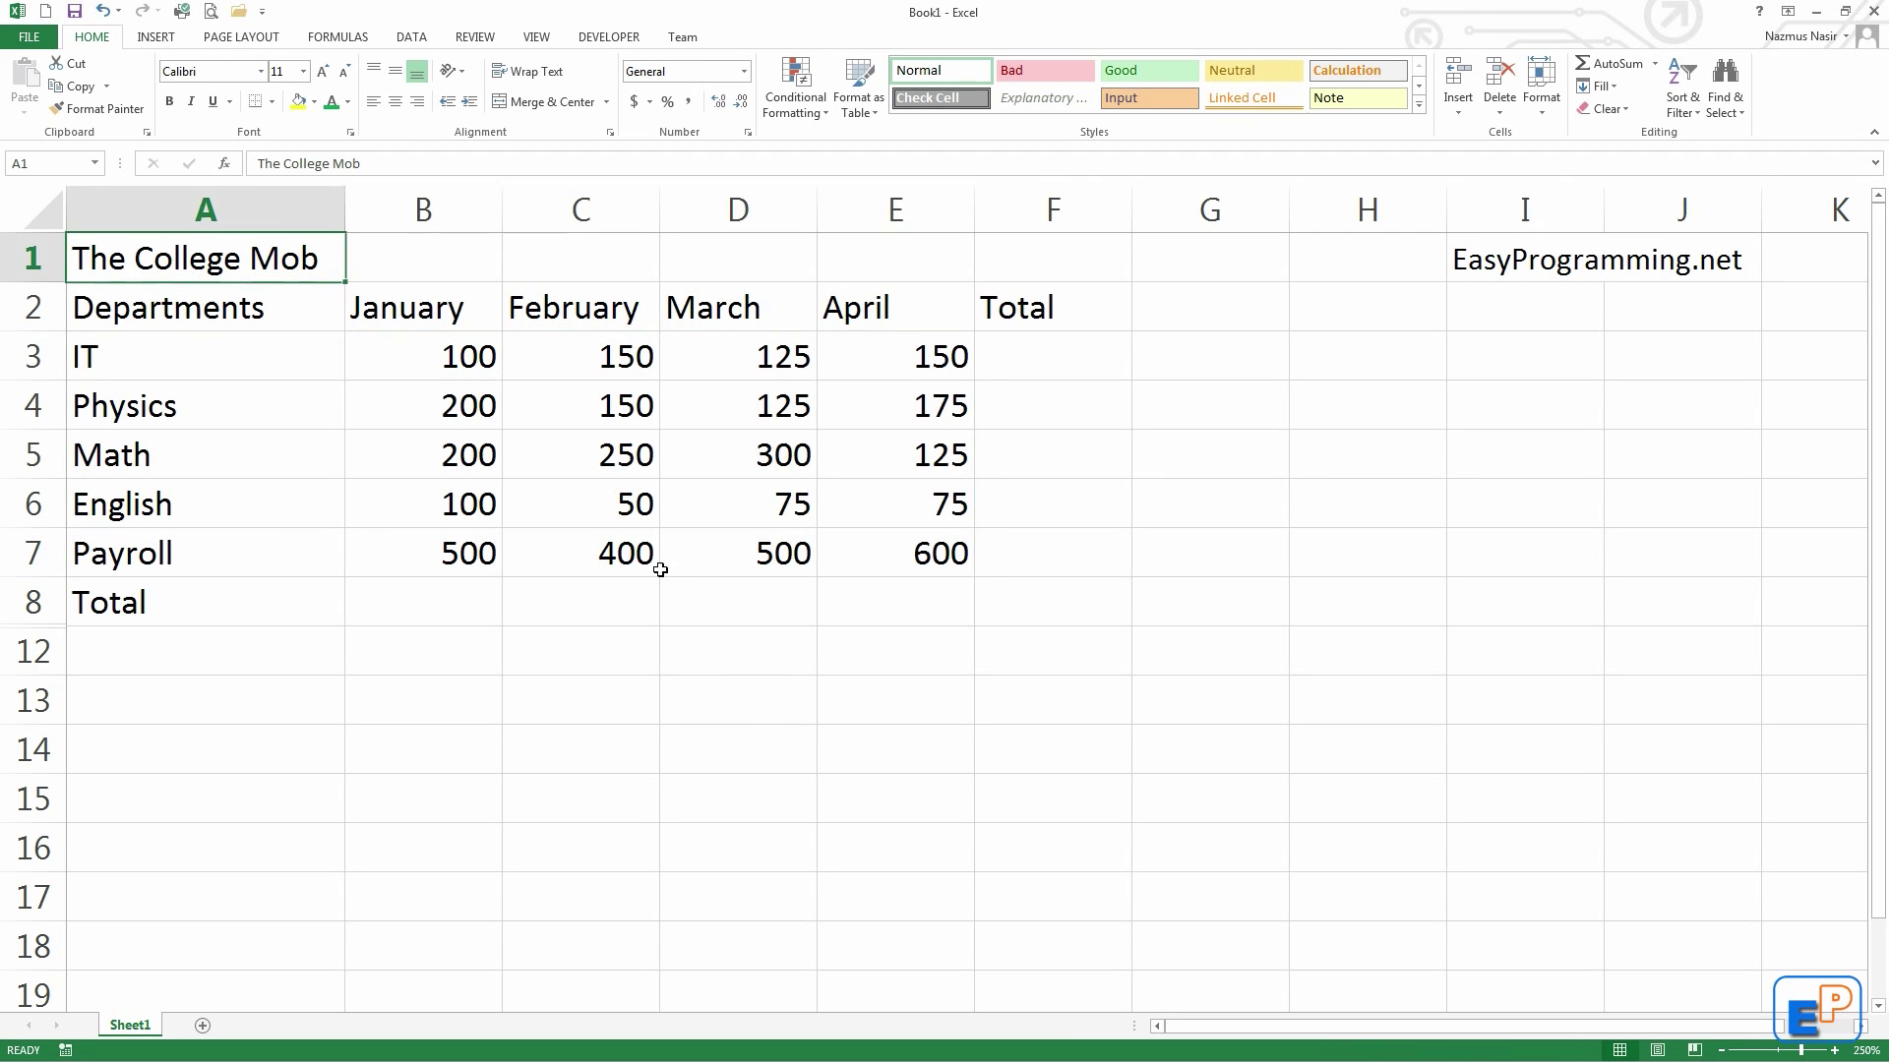
{"action": "left_click", "coordinate": [393, 616]}
{"action": "left_click", "coordinate": [1037, 356]}
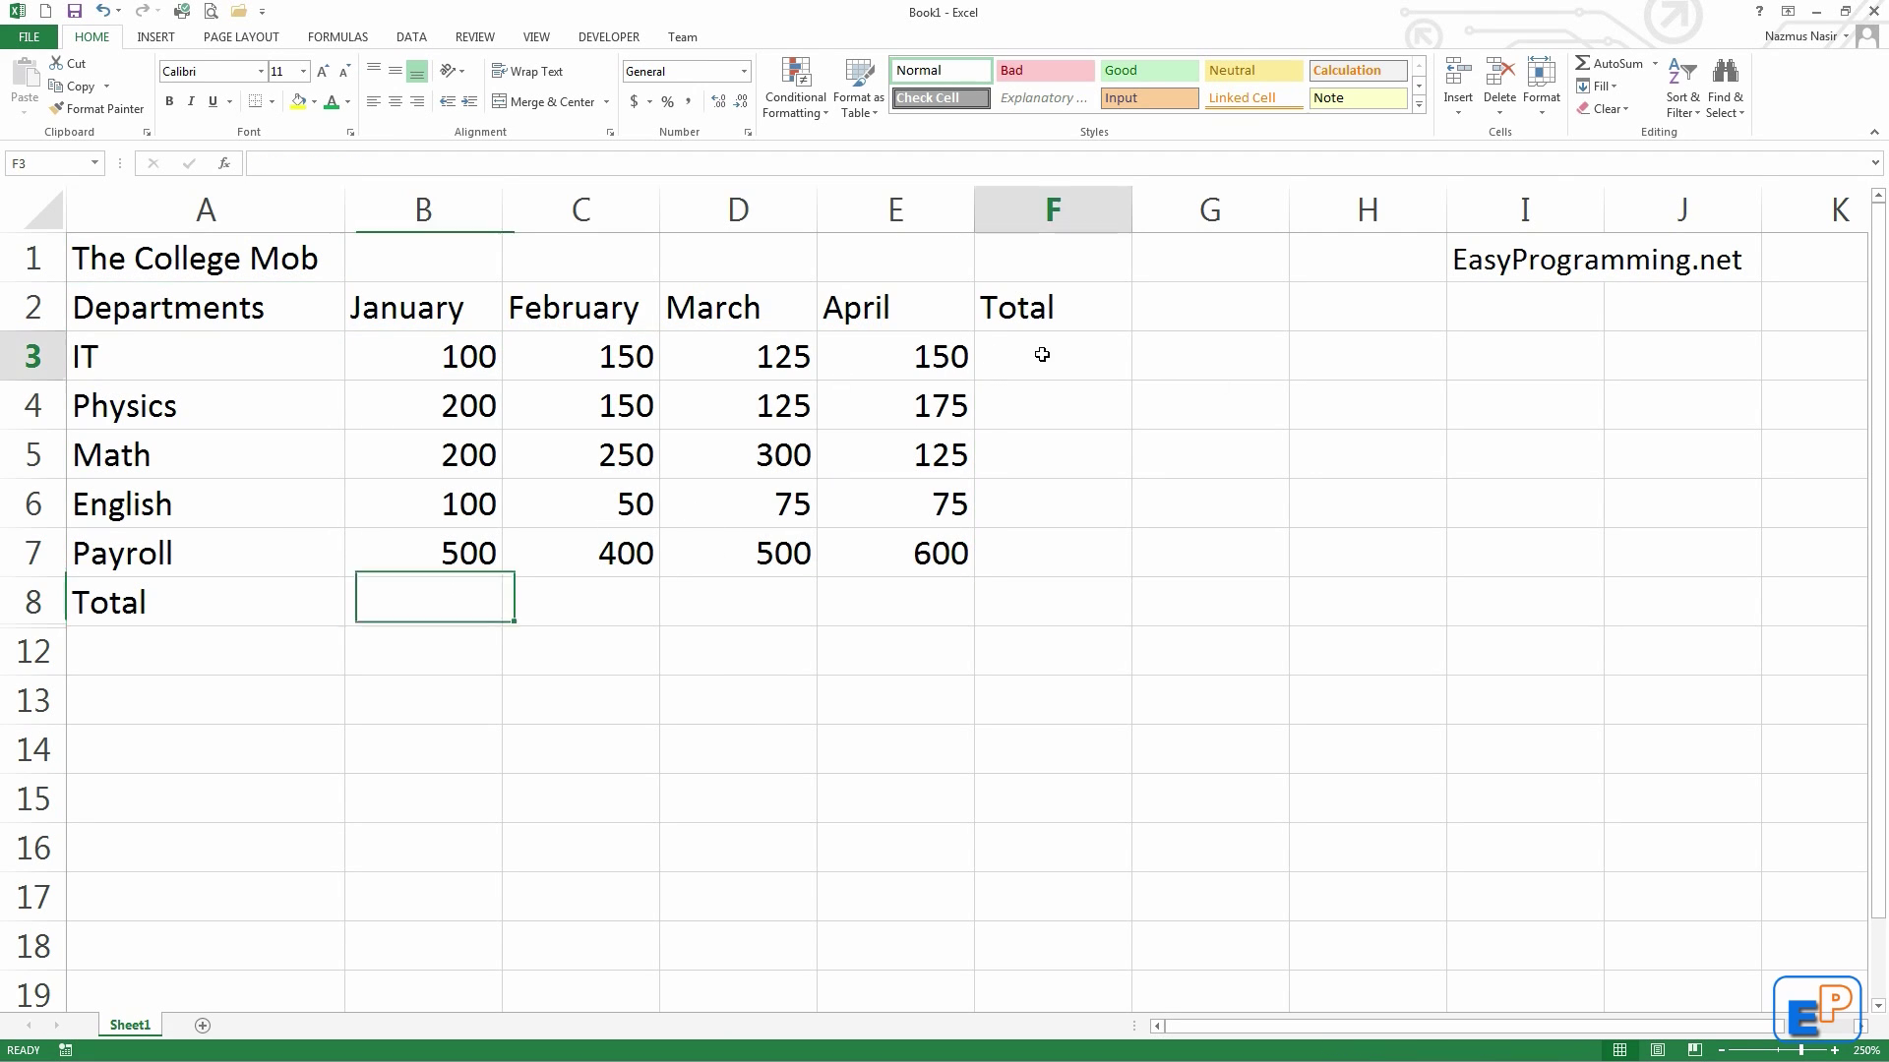
{"action": "left_click", "coordinate": [1603, 67]}
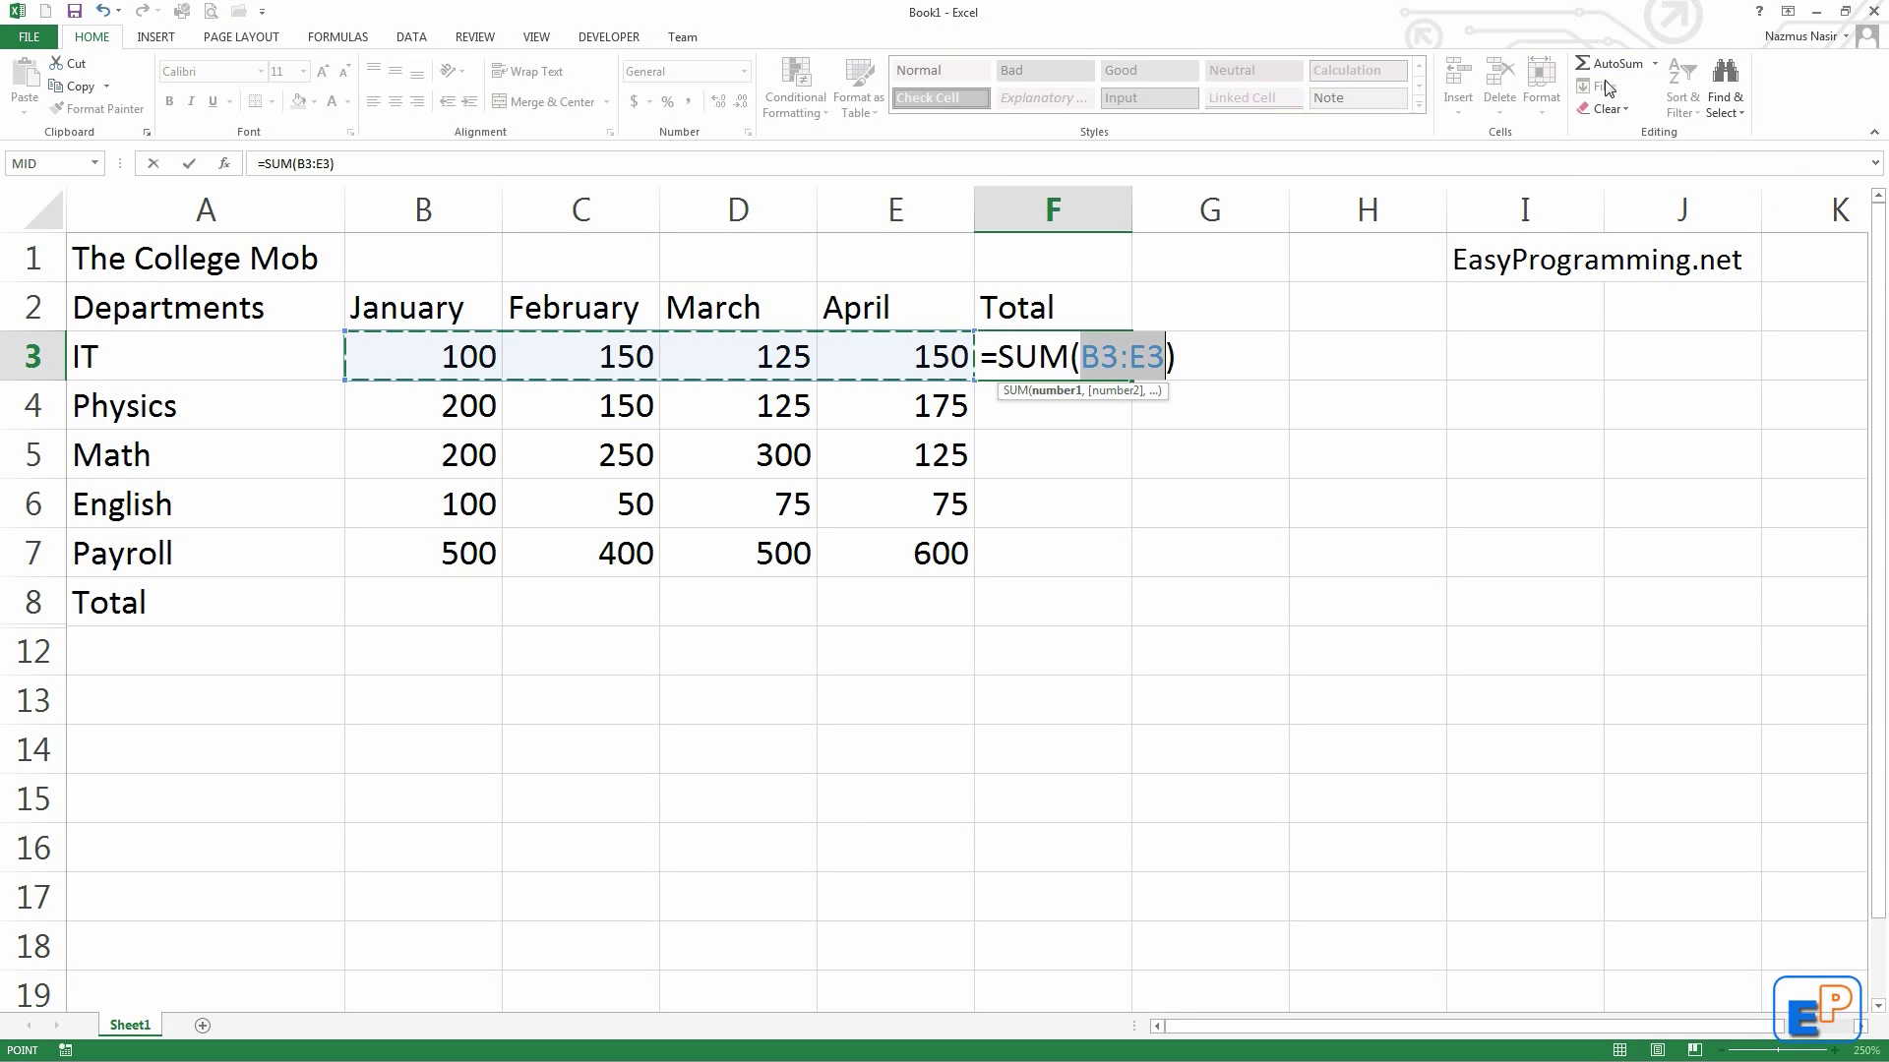
{"action": "key", "text": "Return"}
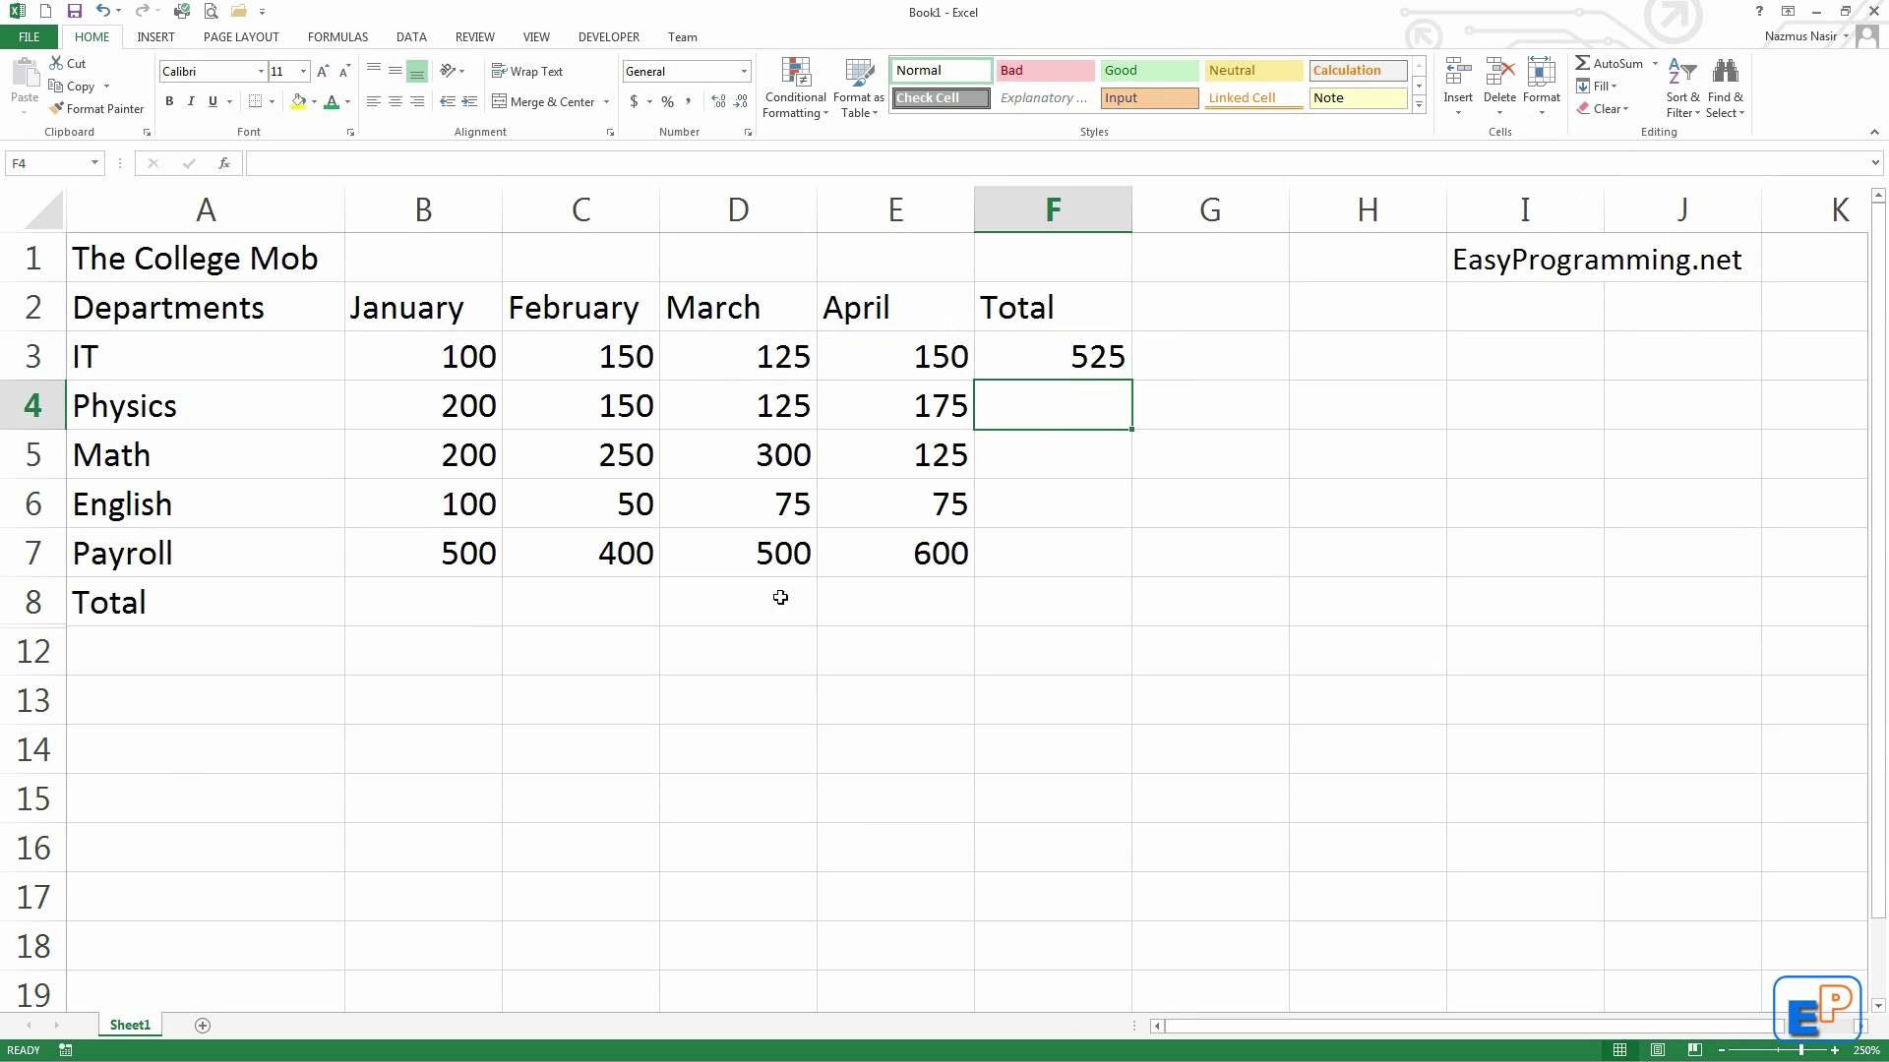
{"action": "left_click", "coordinate": [1088, 358]}
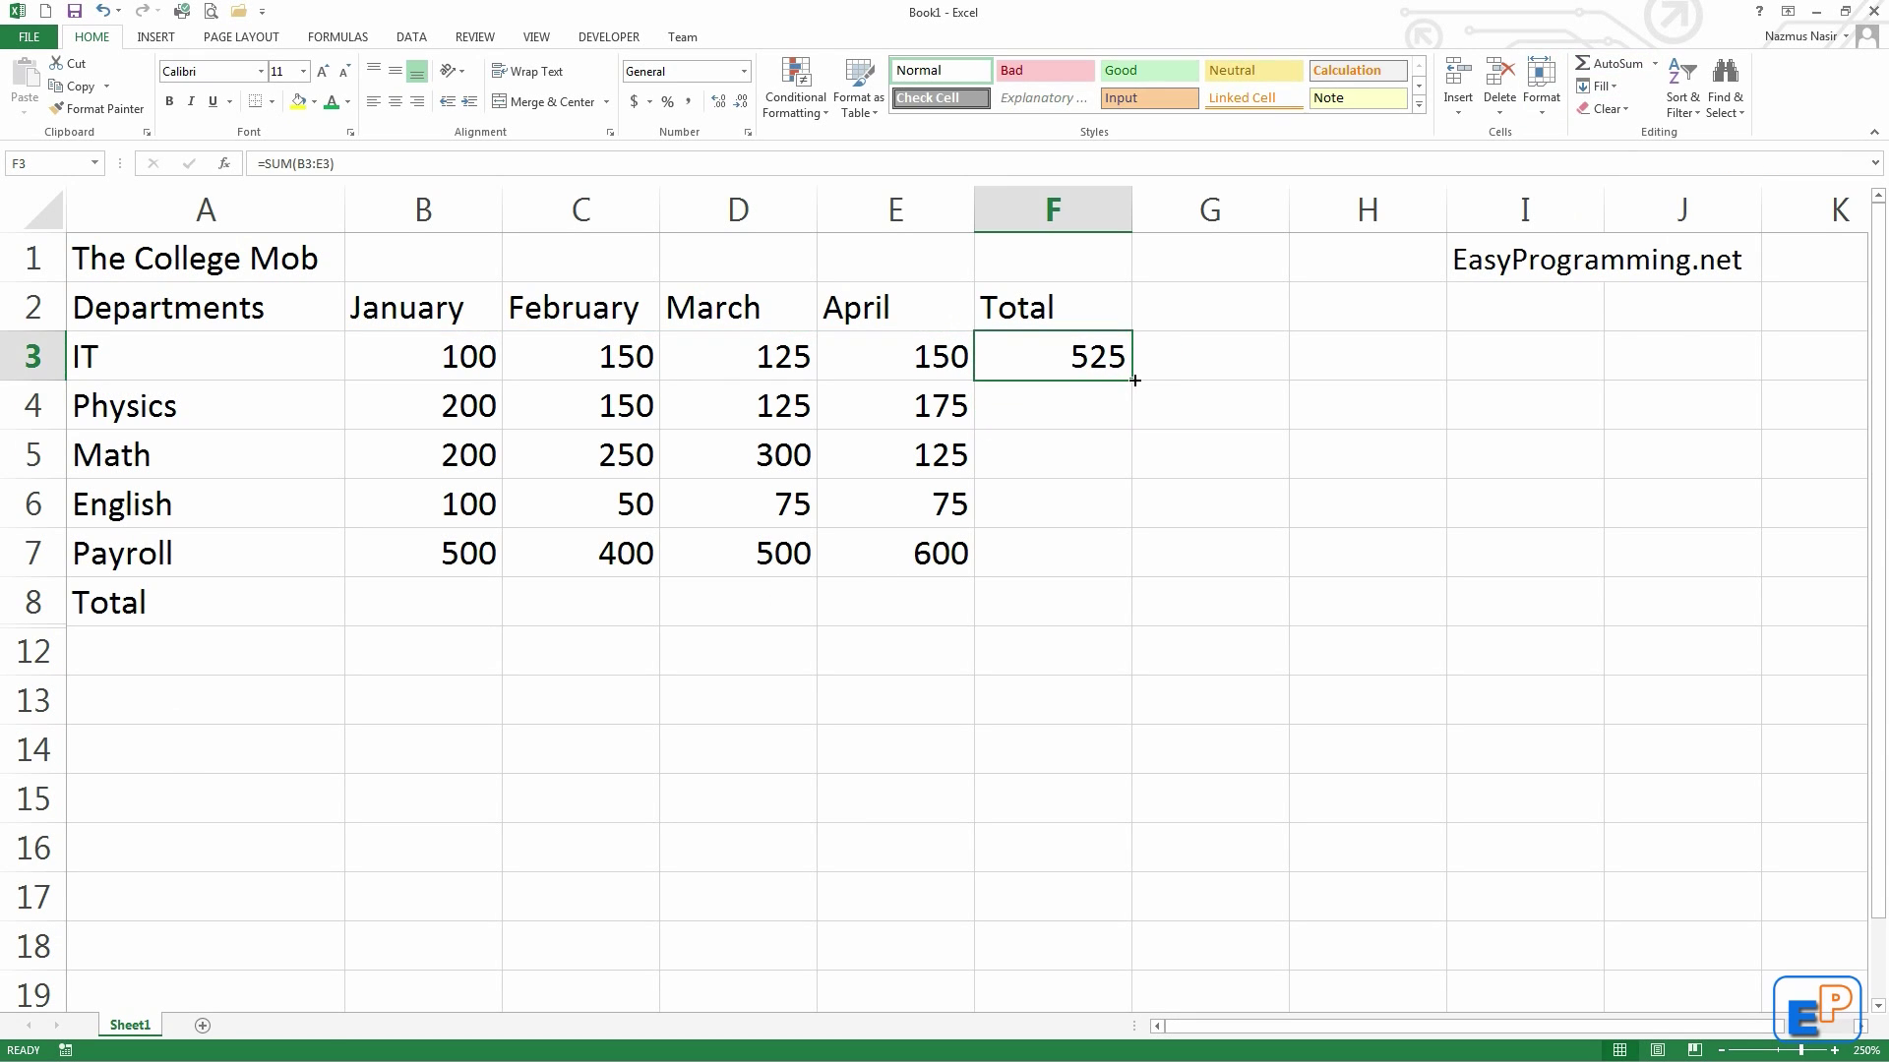
{"action": "left_click_drag", "start_coordinate": [1134, 380], "coordinate": [1117, 575]}
Step: AutoSum January into B8 and fill the column totals across to F8, giving 4350
{"action": "left_click", "coordinate": [505, 618]}
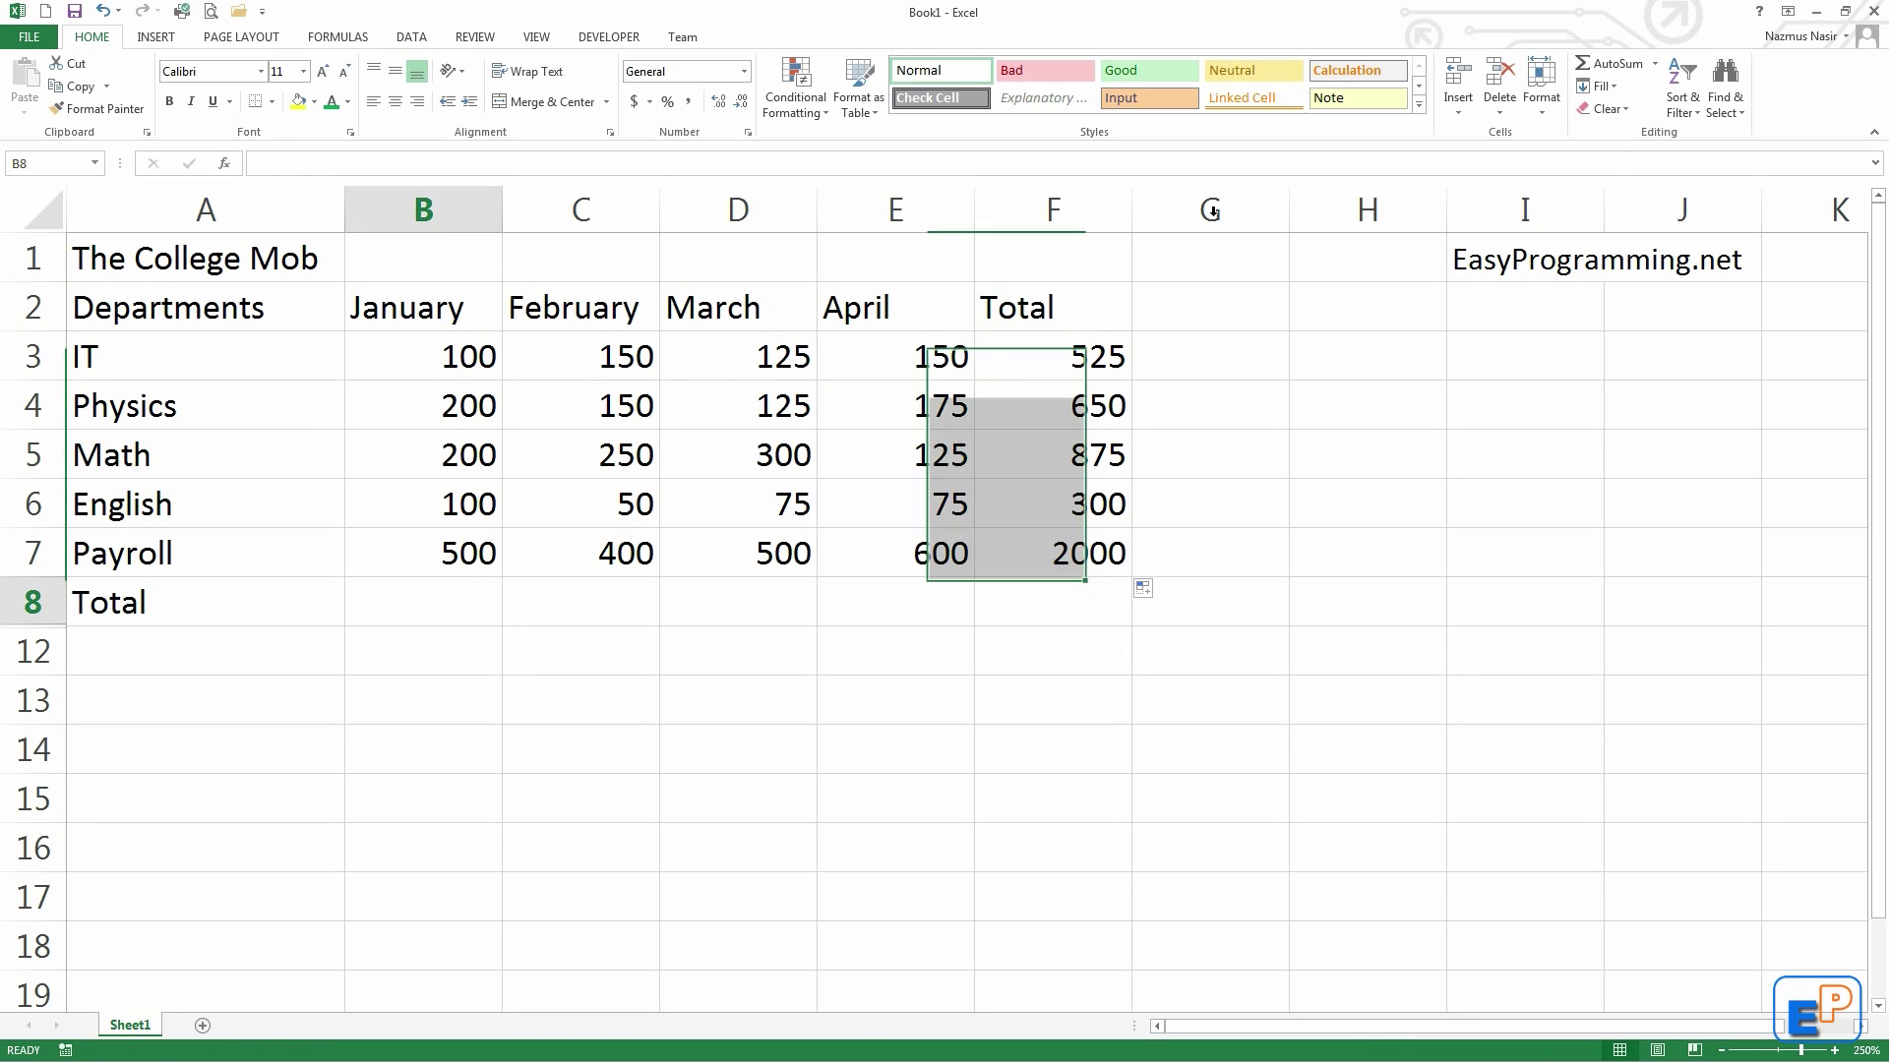
{"action": "left_click", "coordinate": [1604, 65]}
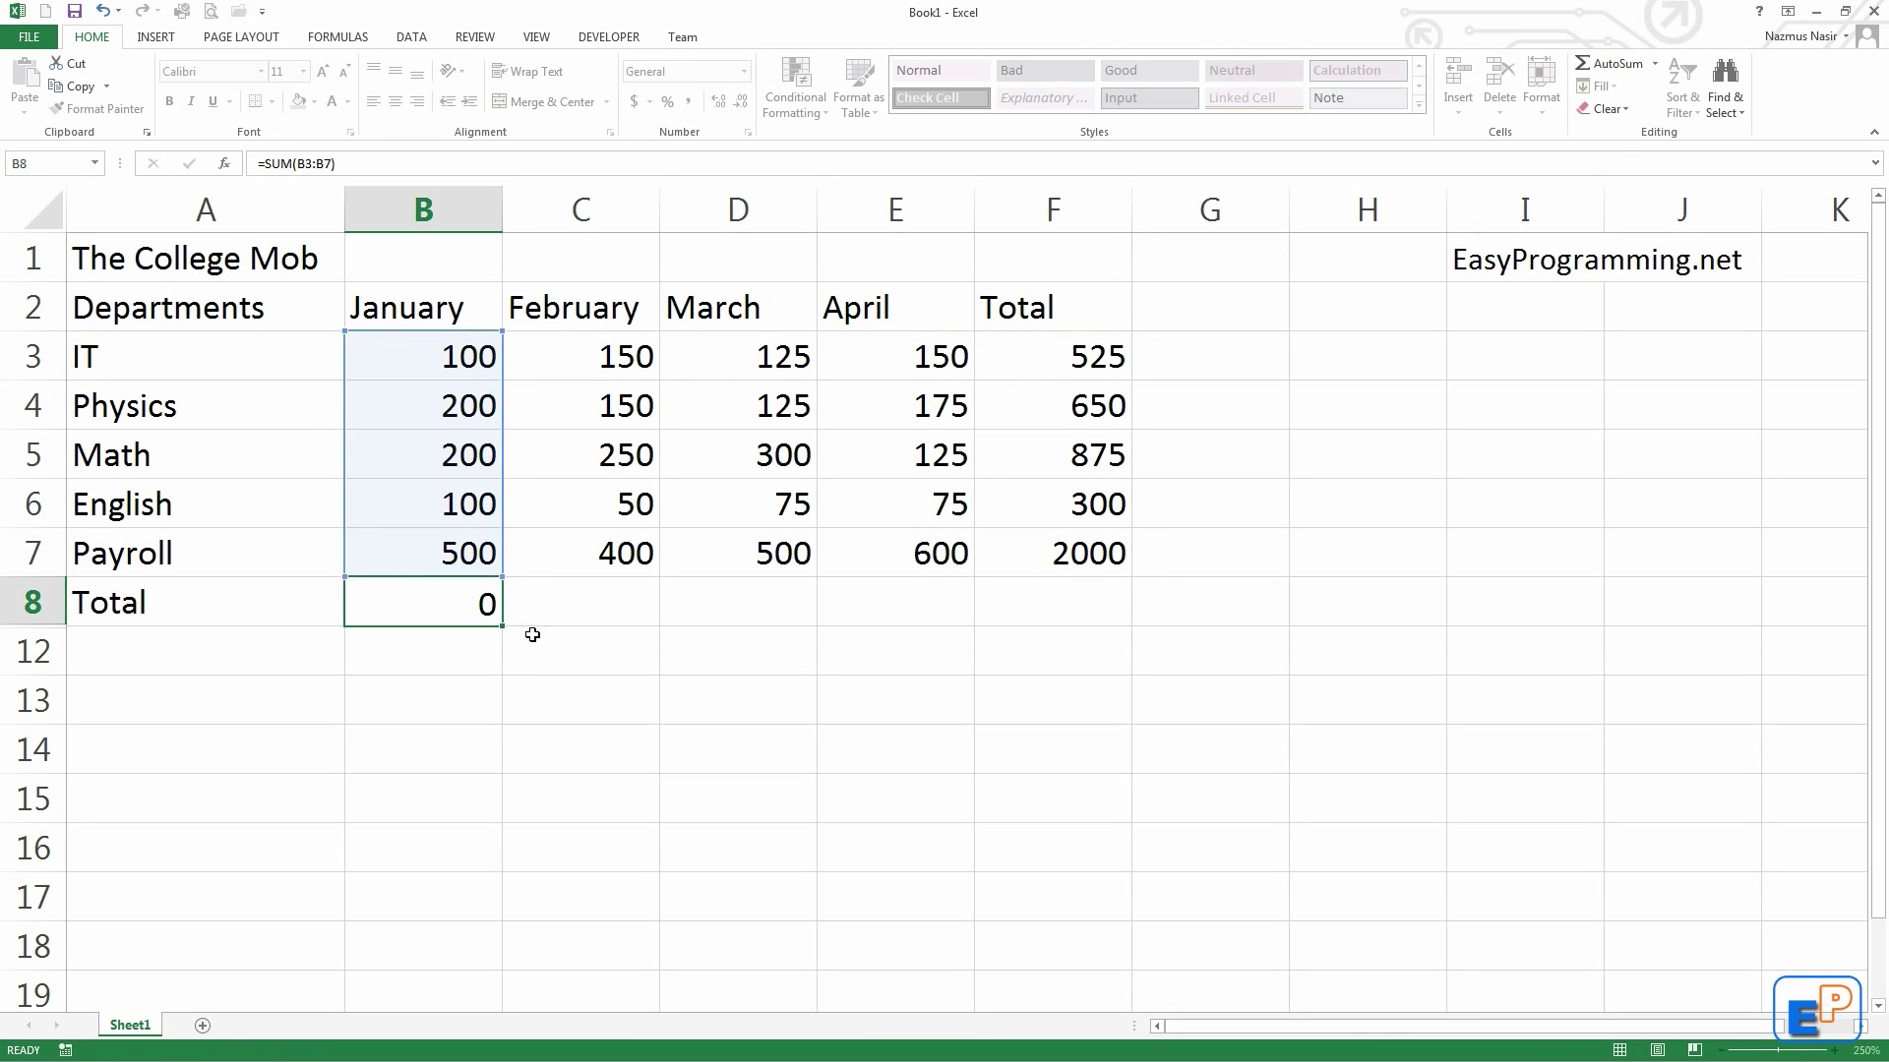
{"action": "key", "text": "Return"}
{"action": "left_click", "coordinate": [488, 616]}
{"action": "left_click_drag", "start_coordinate": [501, 626], "coordinate": [1079, 615]}
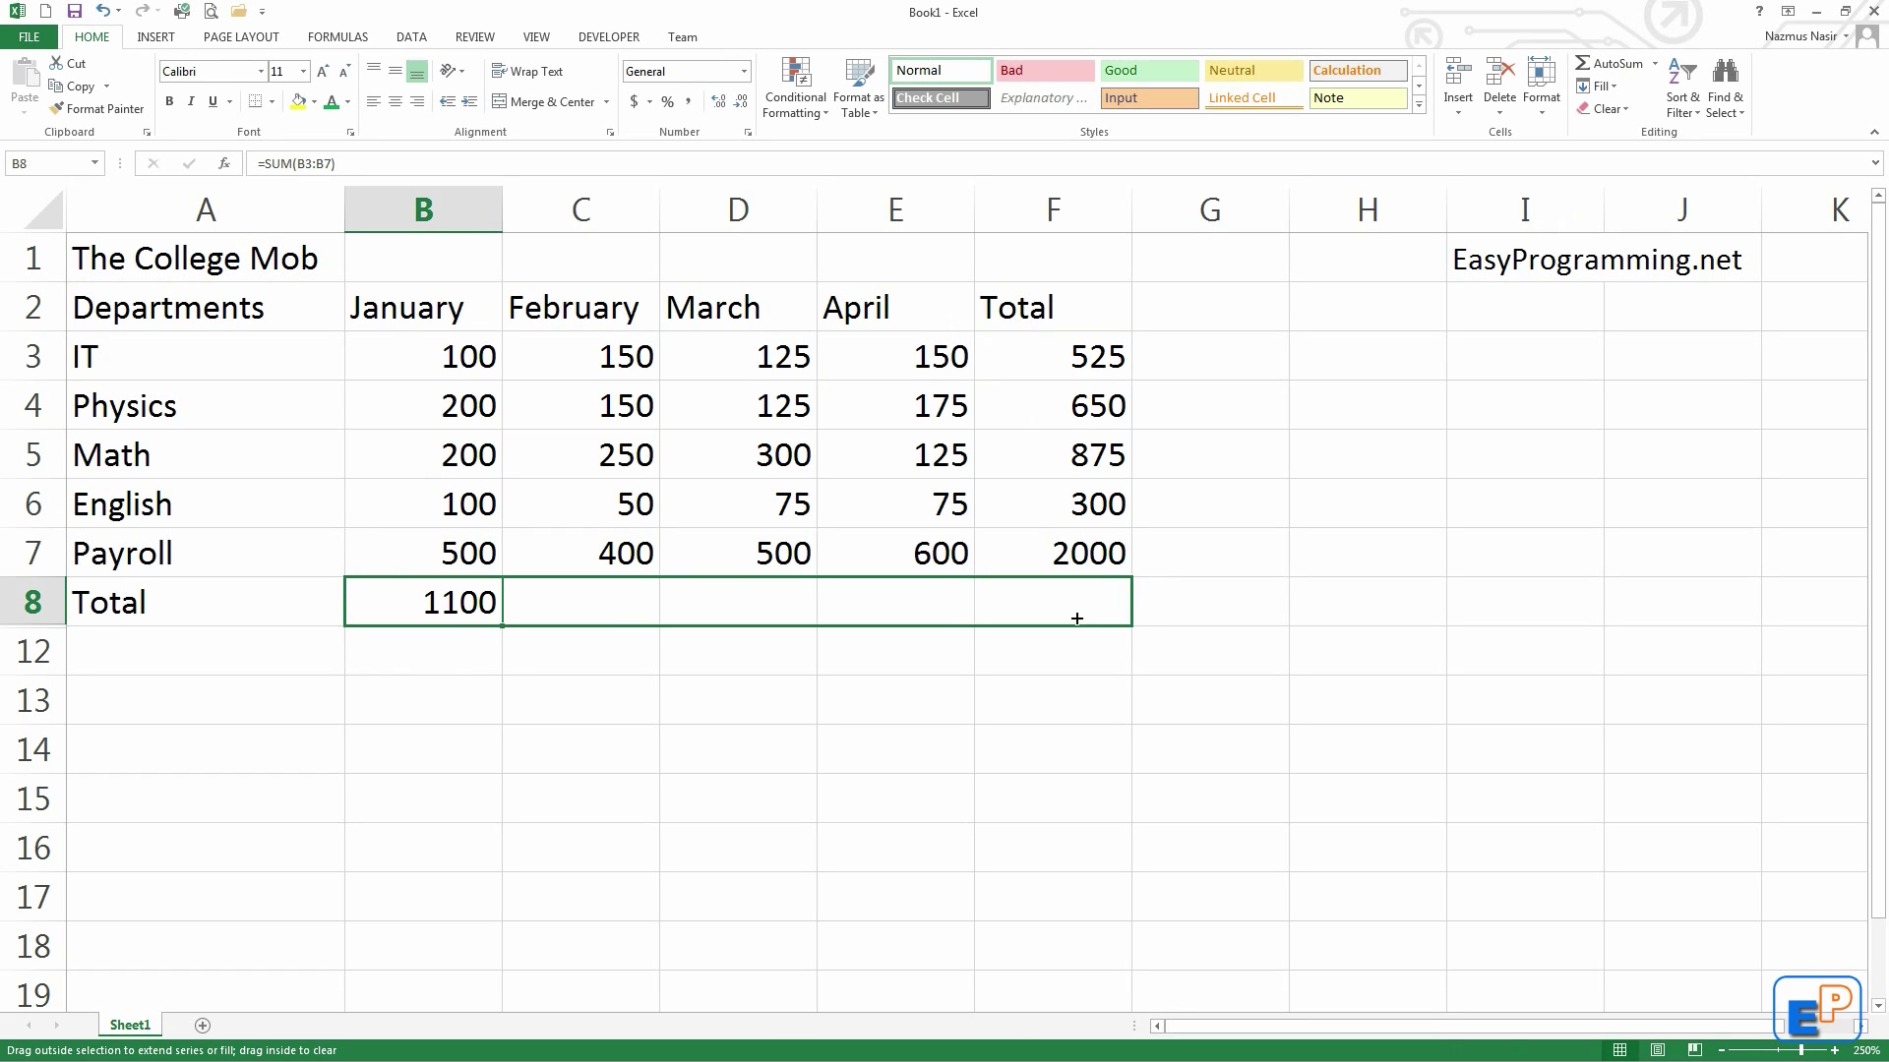
{"action": "left_click", "coordinate": [721, 661]}
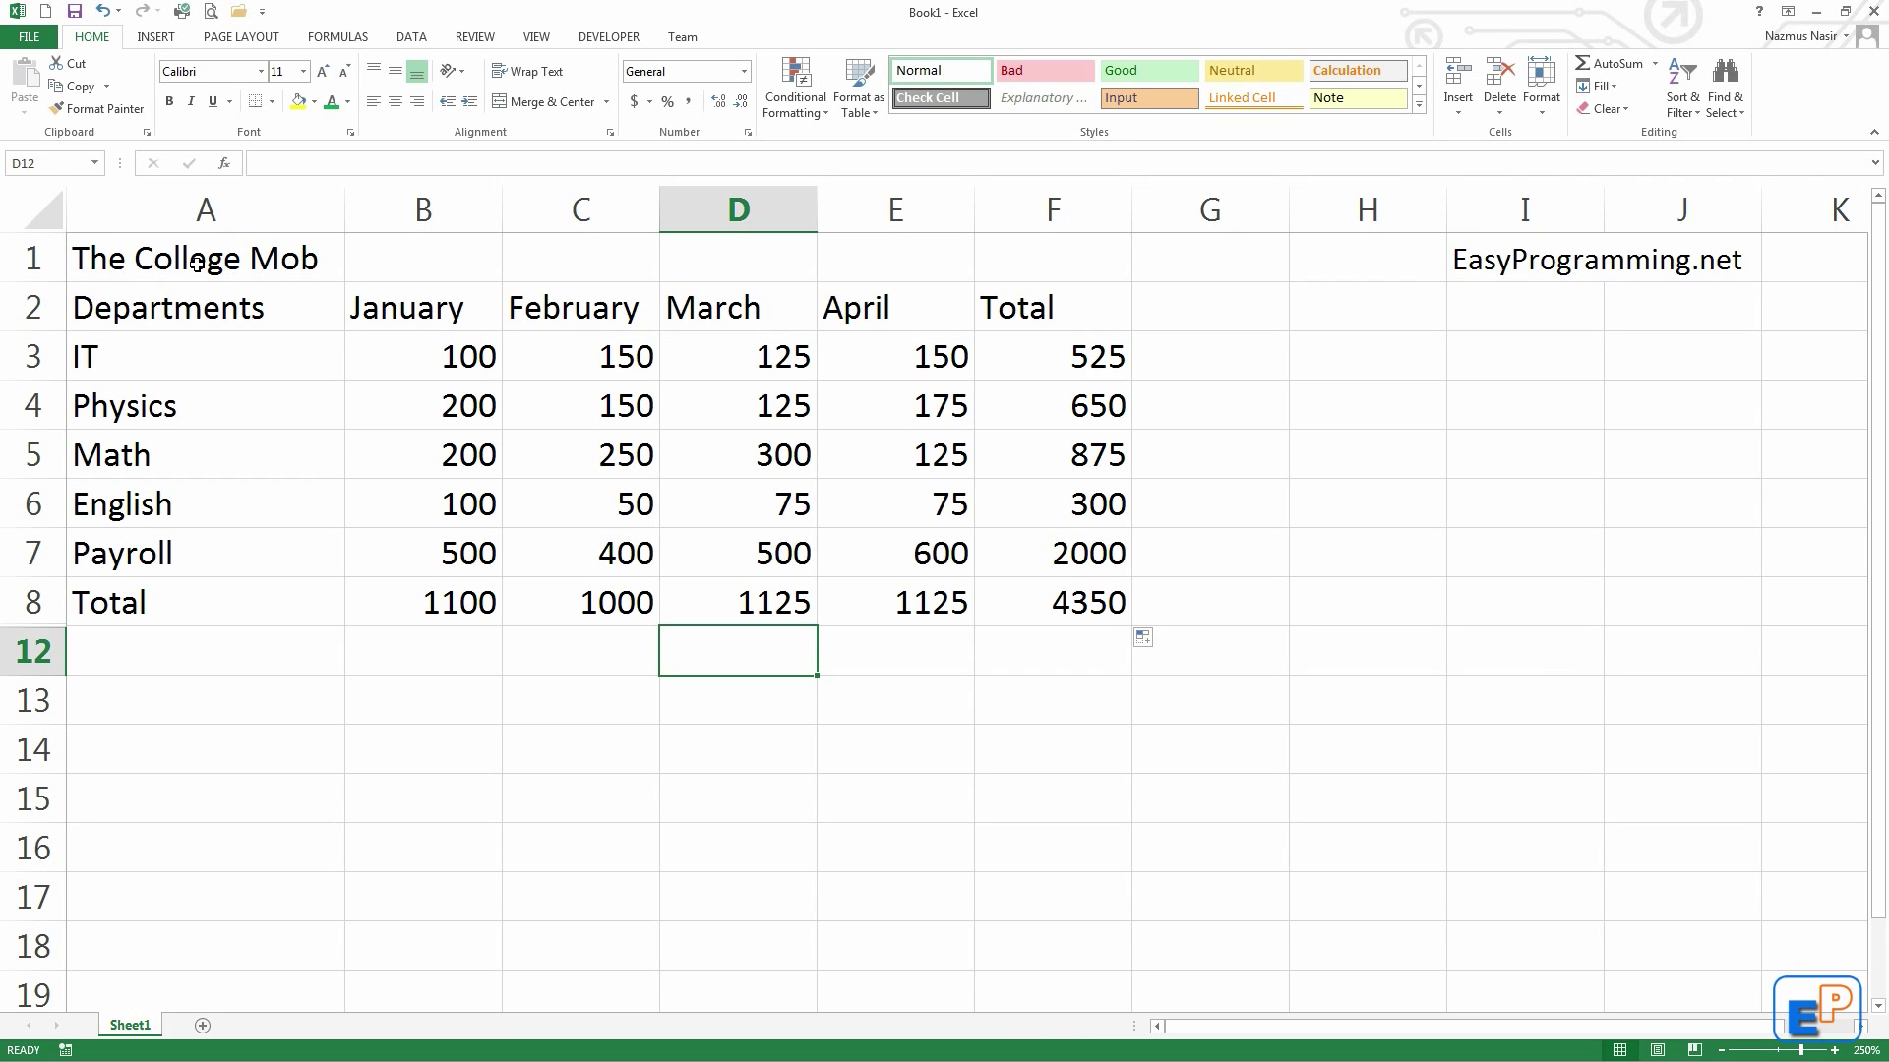
{"action": "left_click_drag", "start_coordinate": [197, 264], "coordinate": [1029, 269]}
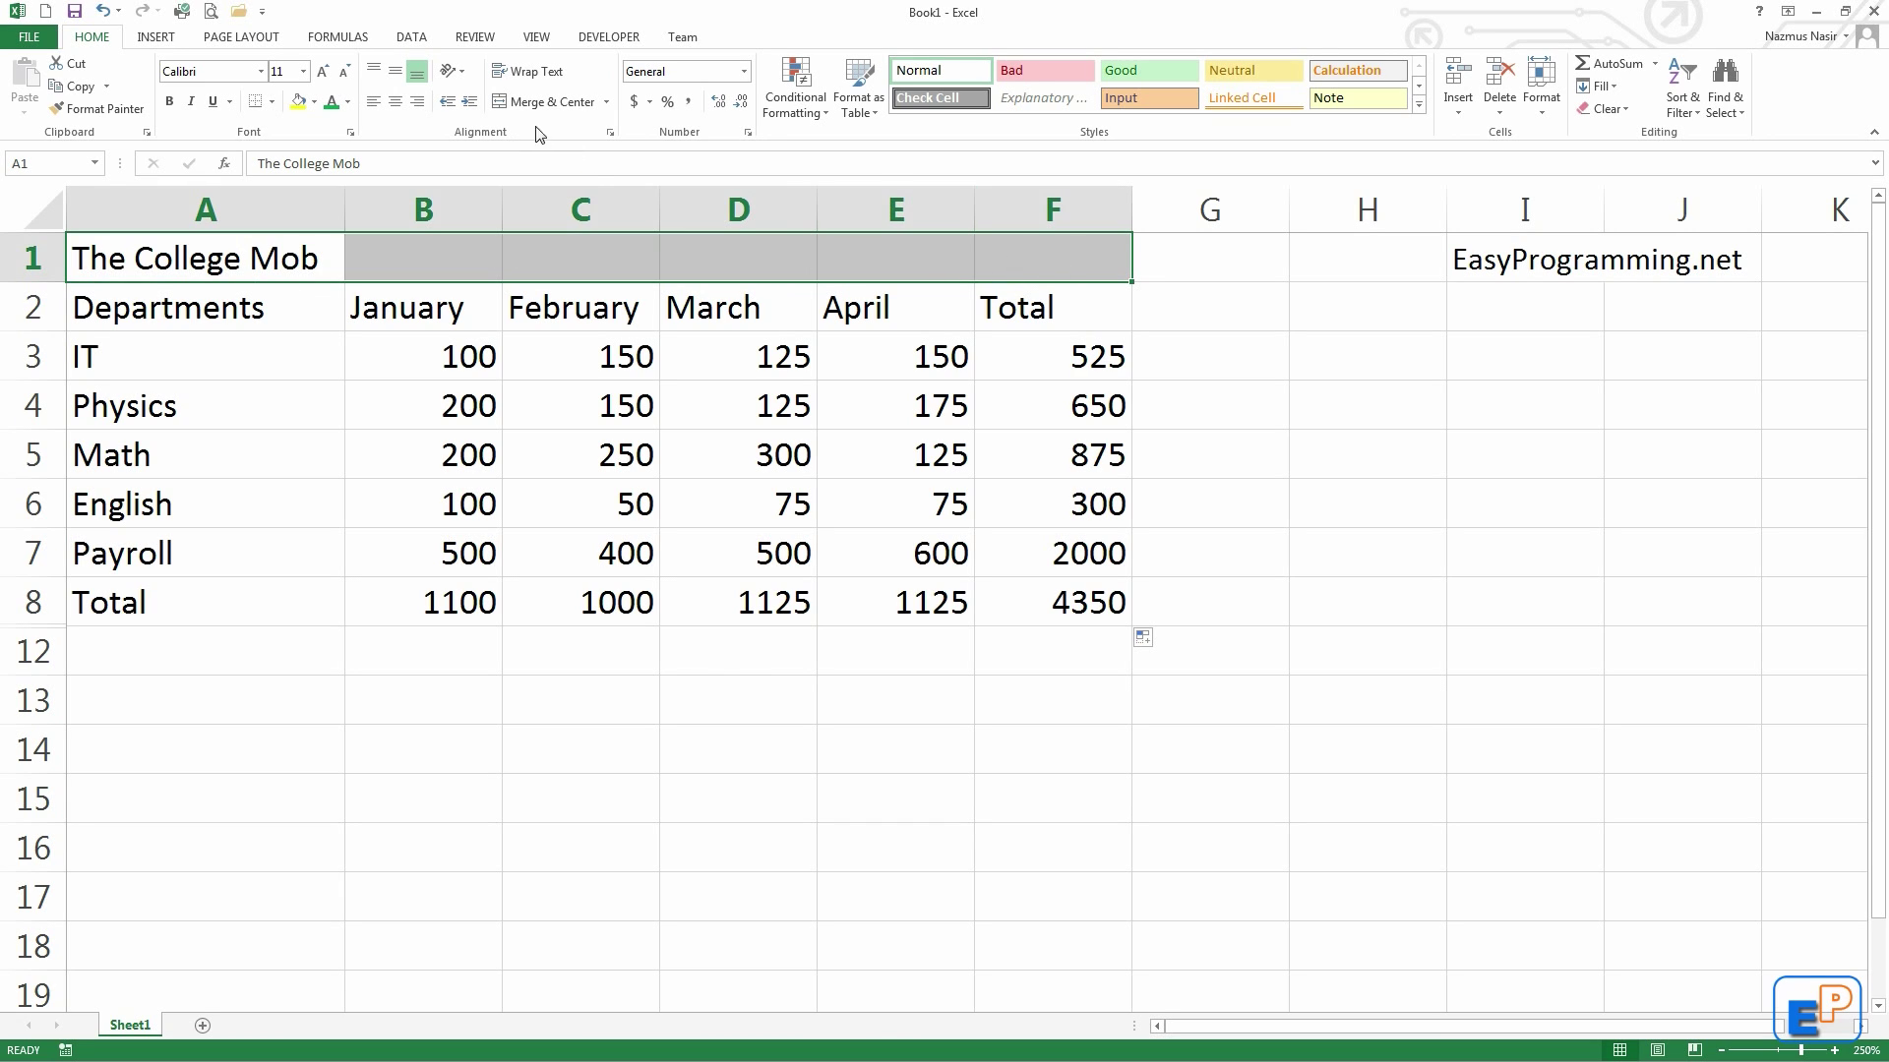
Step: Merge and centre A1:F1 so The College Mob title spans the table
{"action": "left_click", "coordinate": [552, 102]}
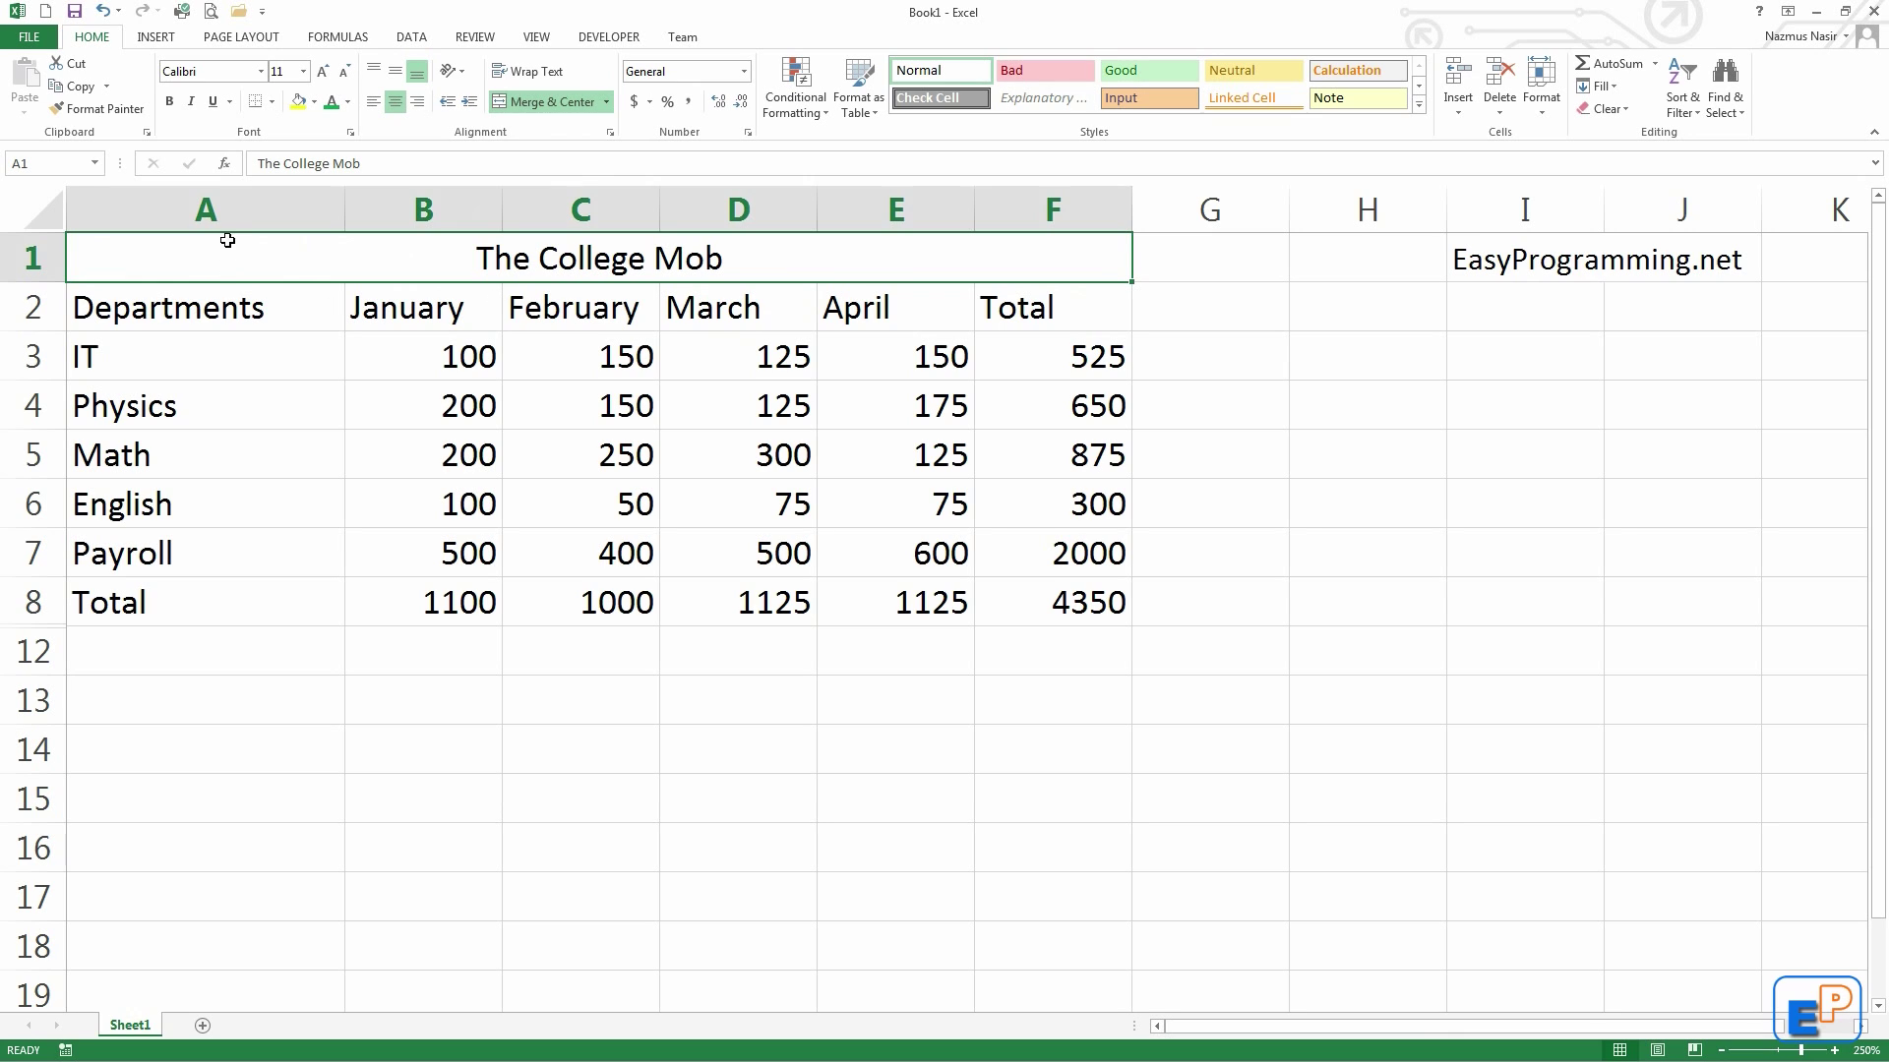
{"action": "left_click", "coordinate": [1219, 255]}
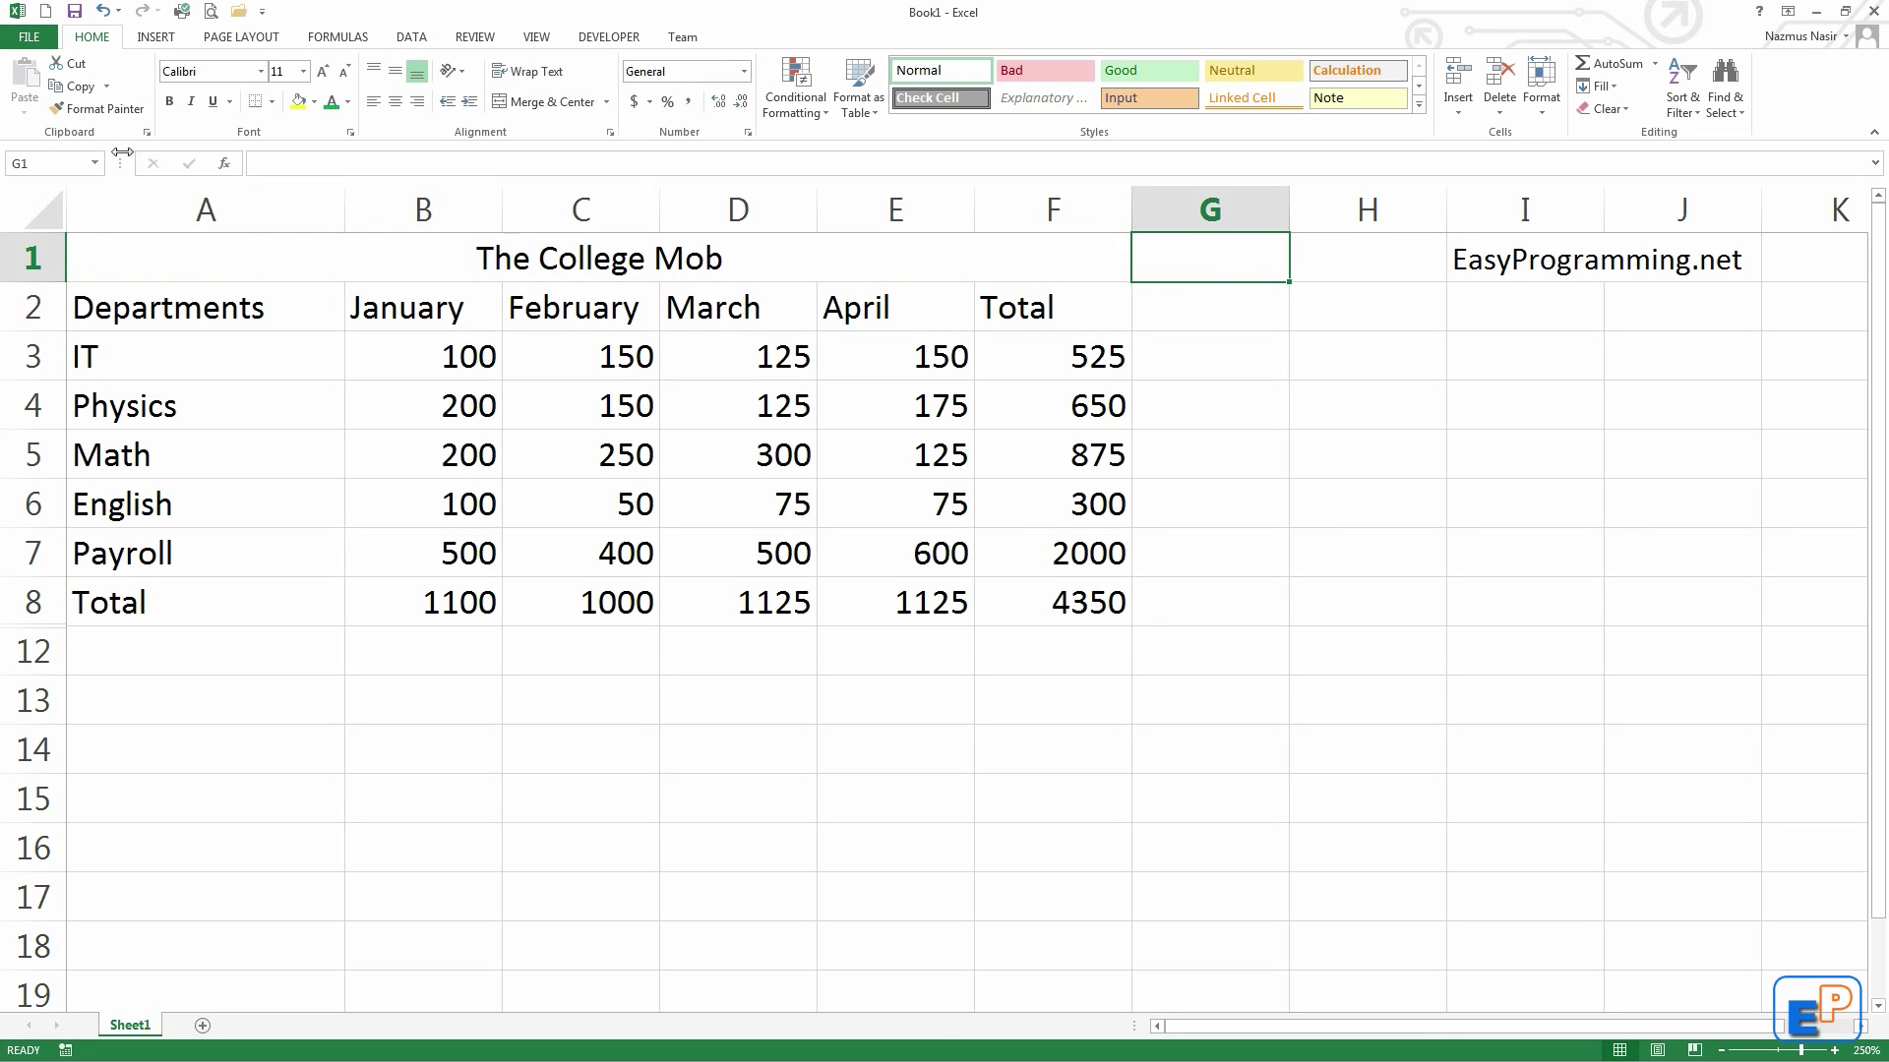
{"action": "left_click", "coordinate": [564, 253]}
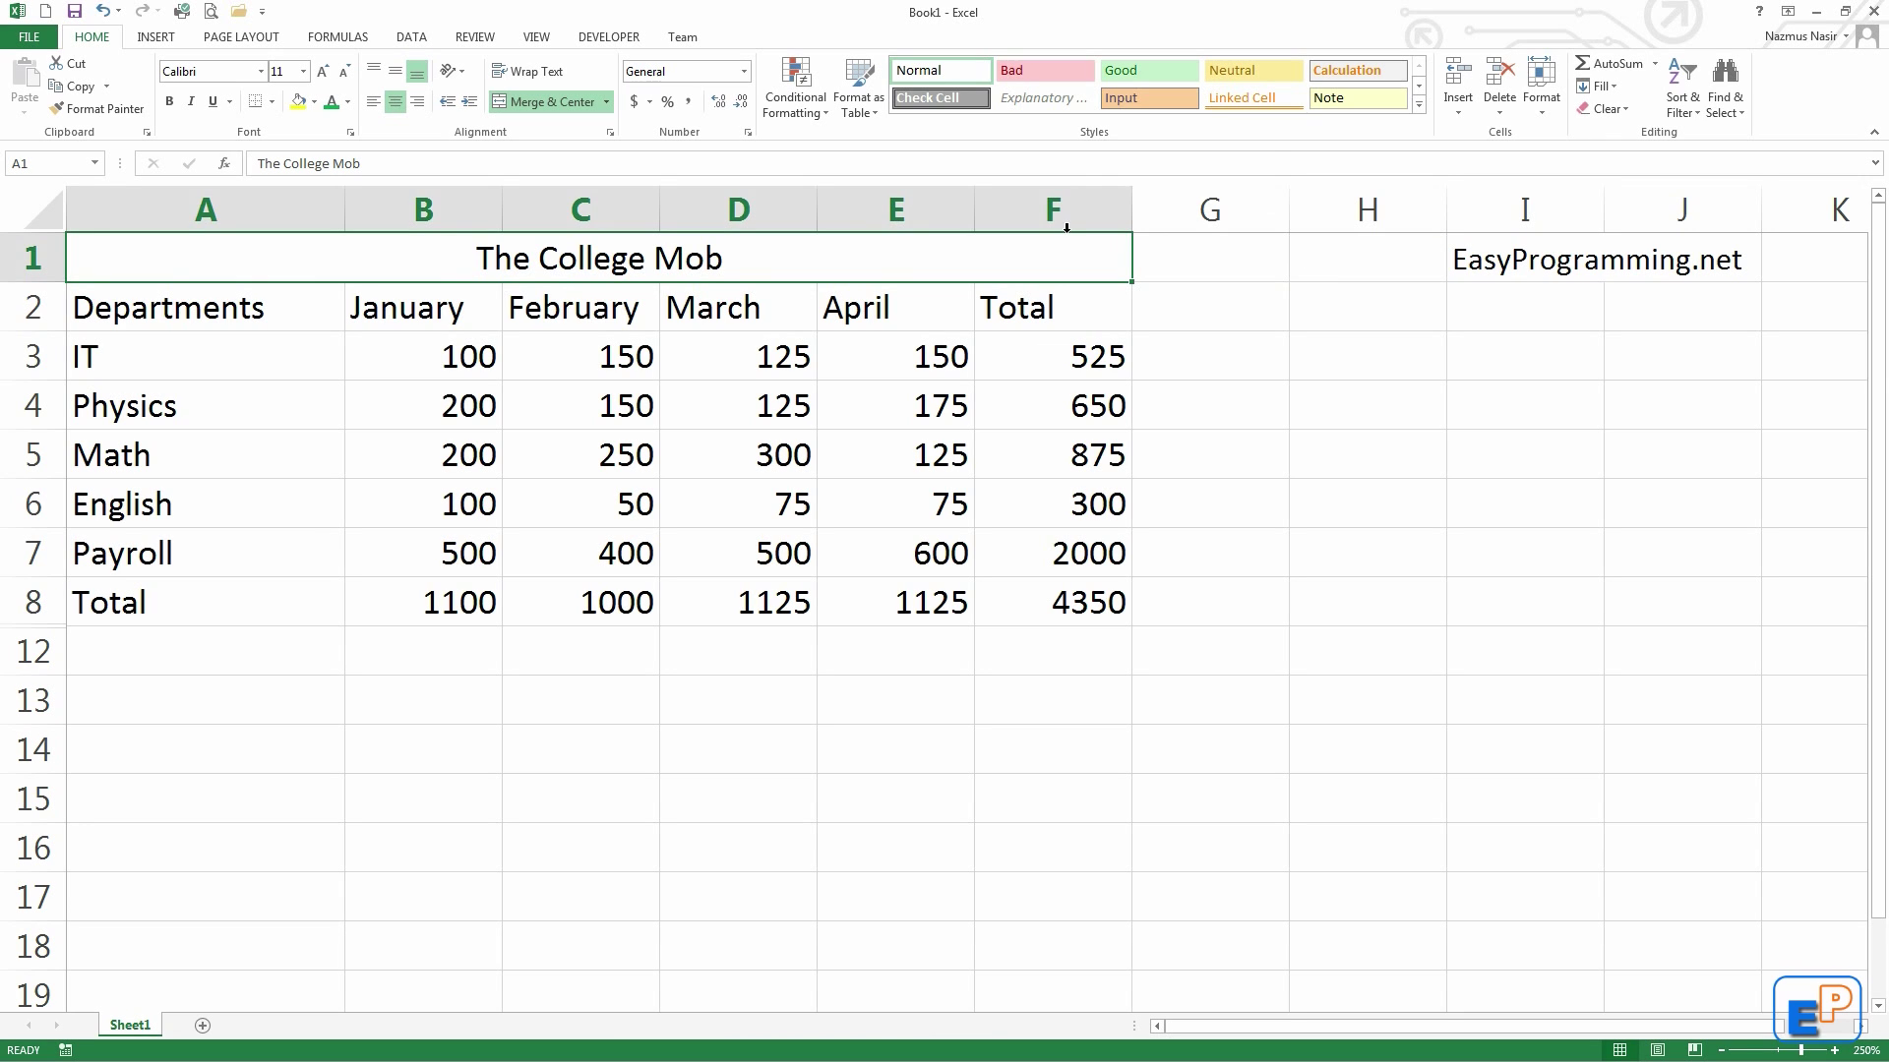
{"action": "left_click", "coordinate": [1418, 108]}
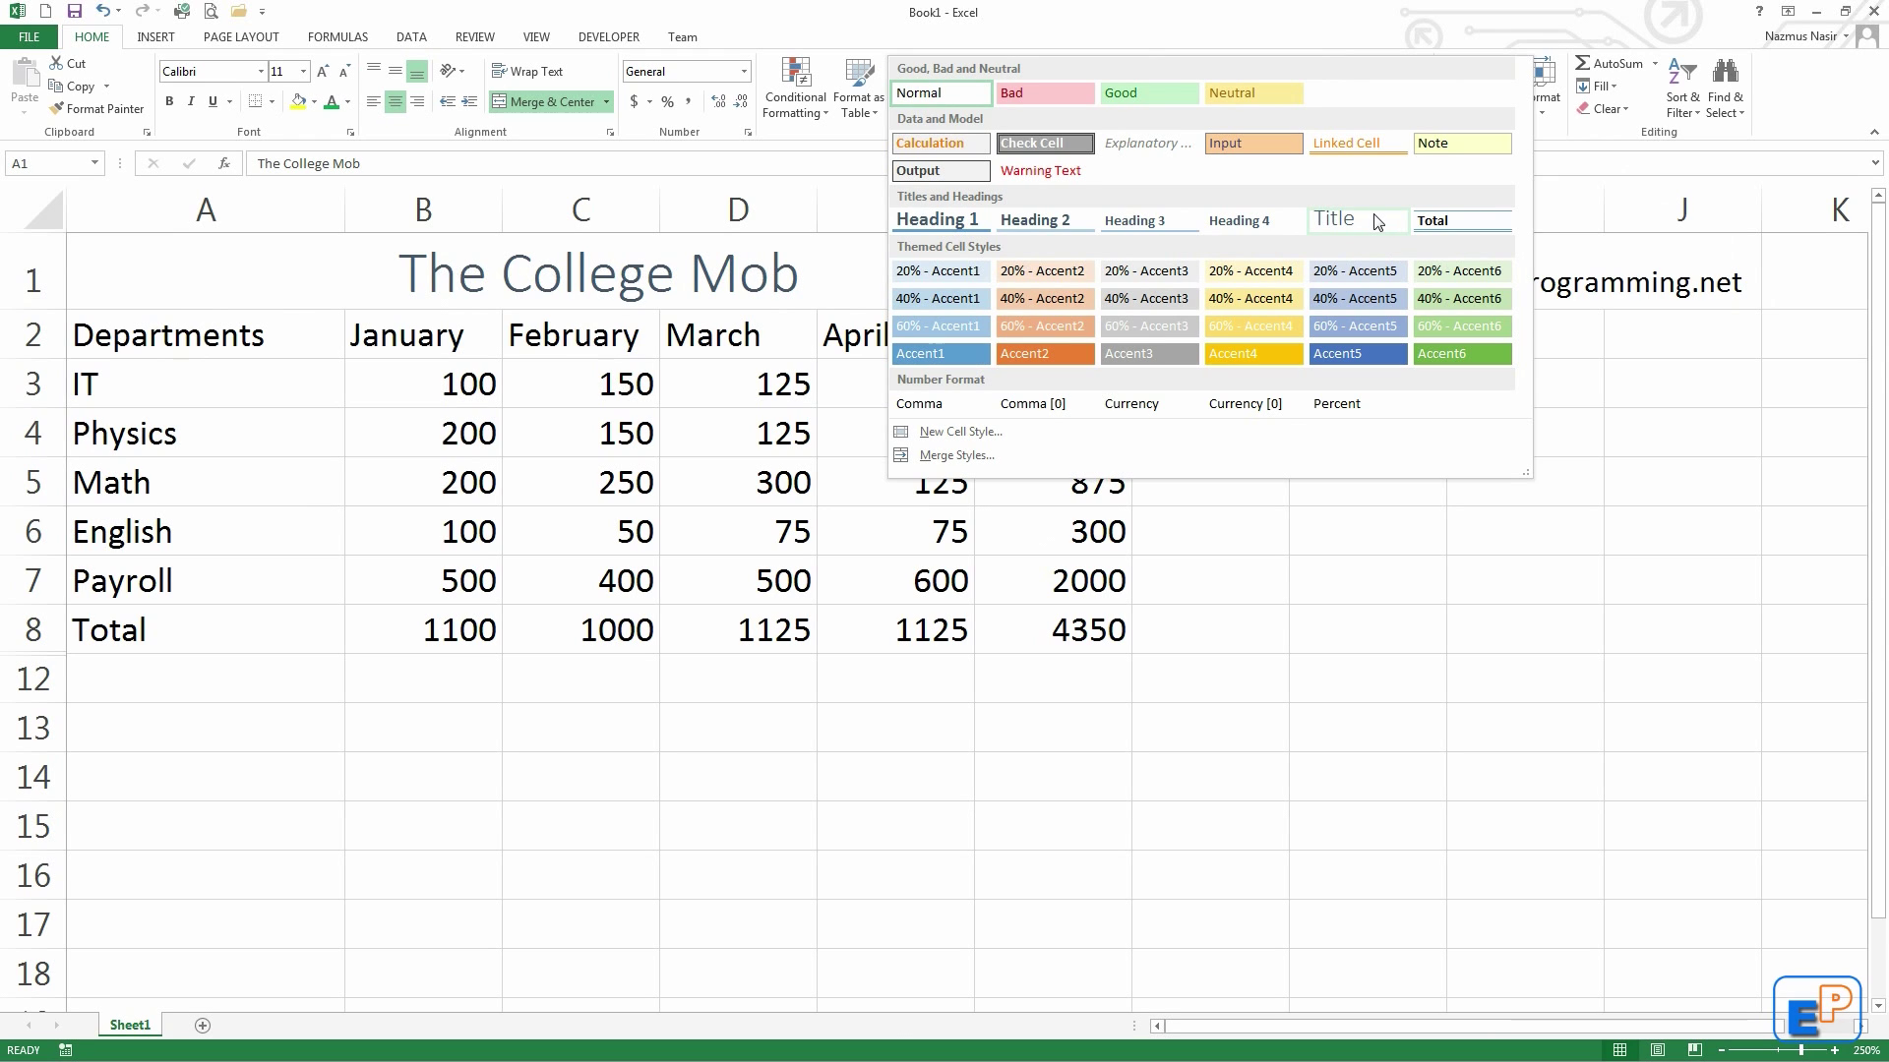
Step: Apply the Title cell style to the merged College Mob heading
{"action": "left_click", "coordinate": [1372, 221]}
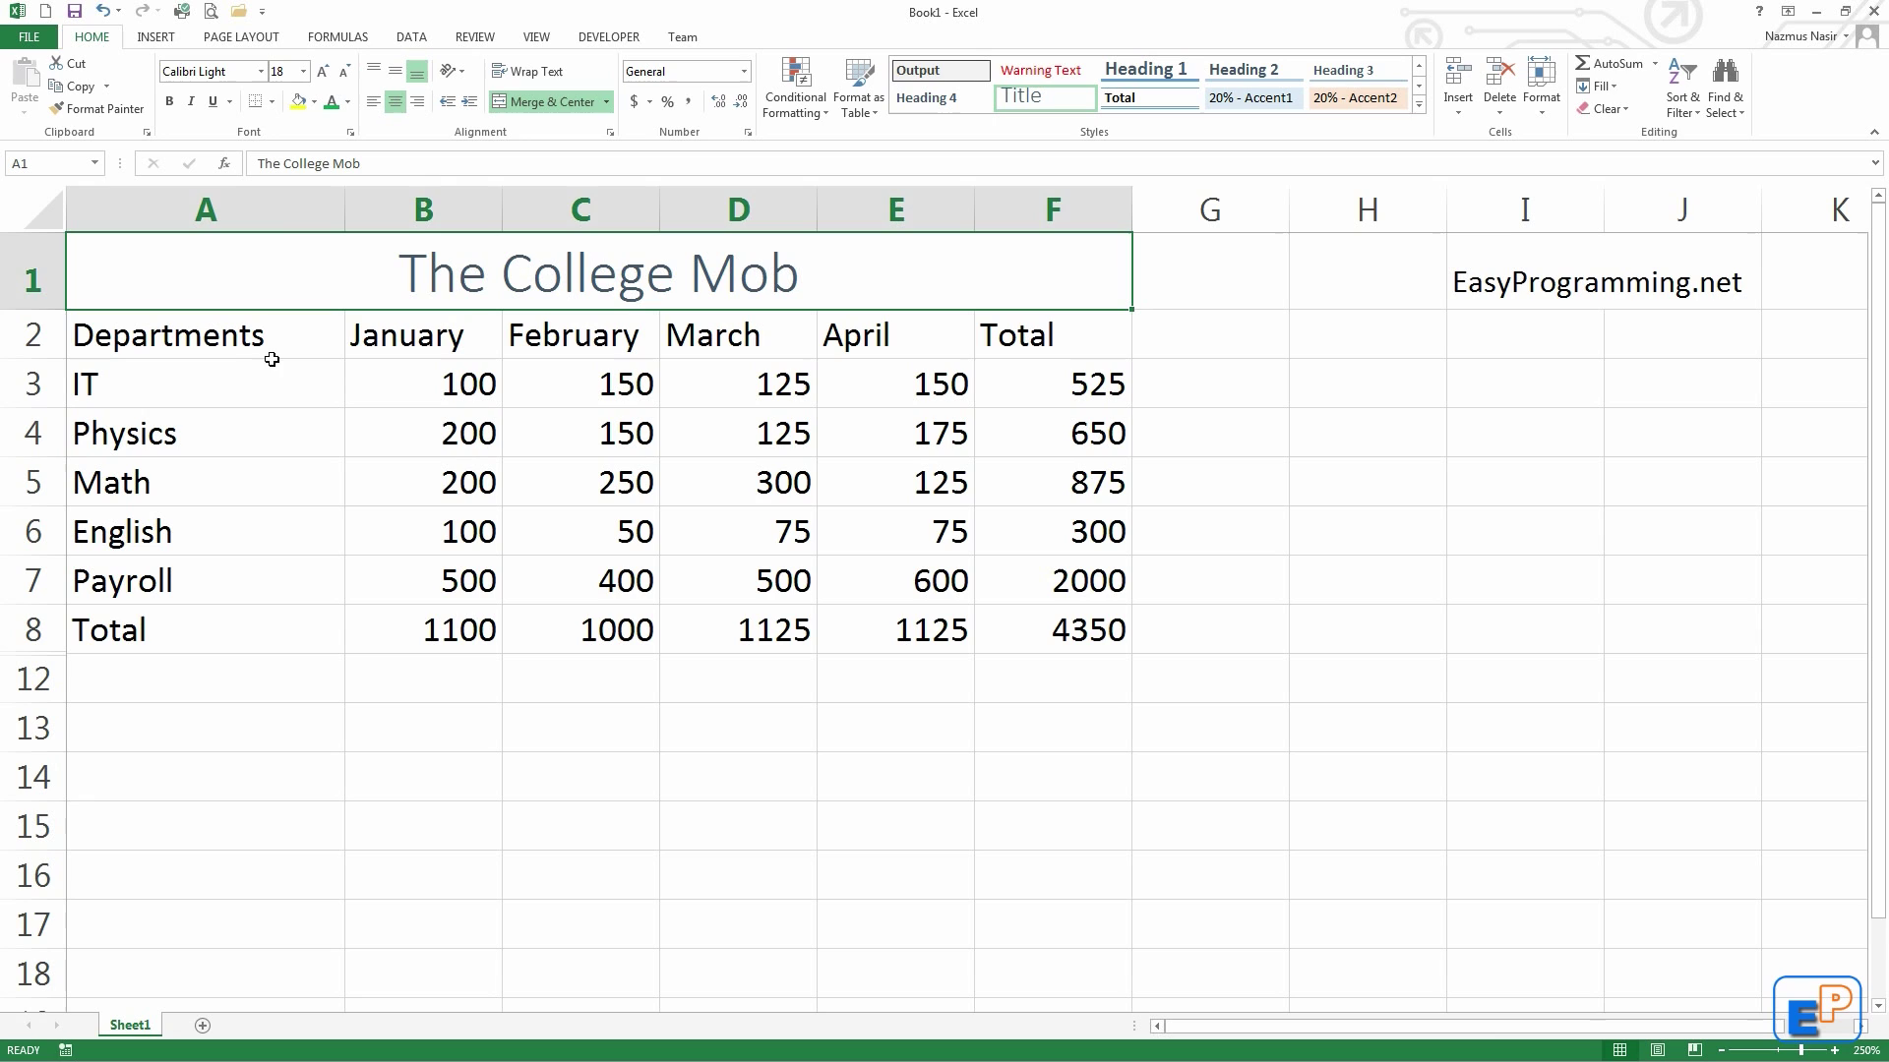
{"action": "left_click", "coordinate": [124, 328]}
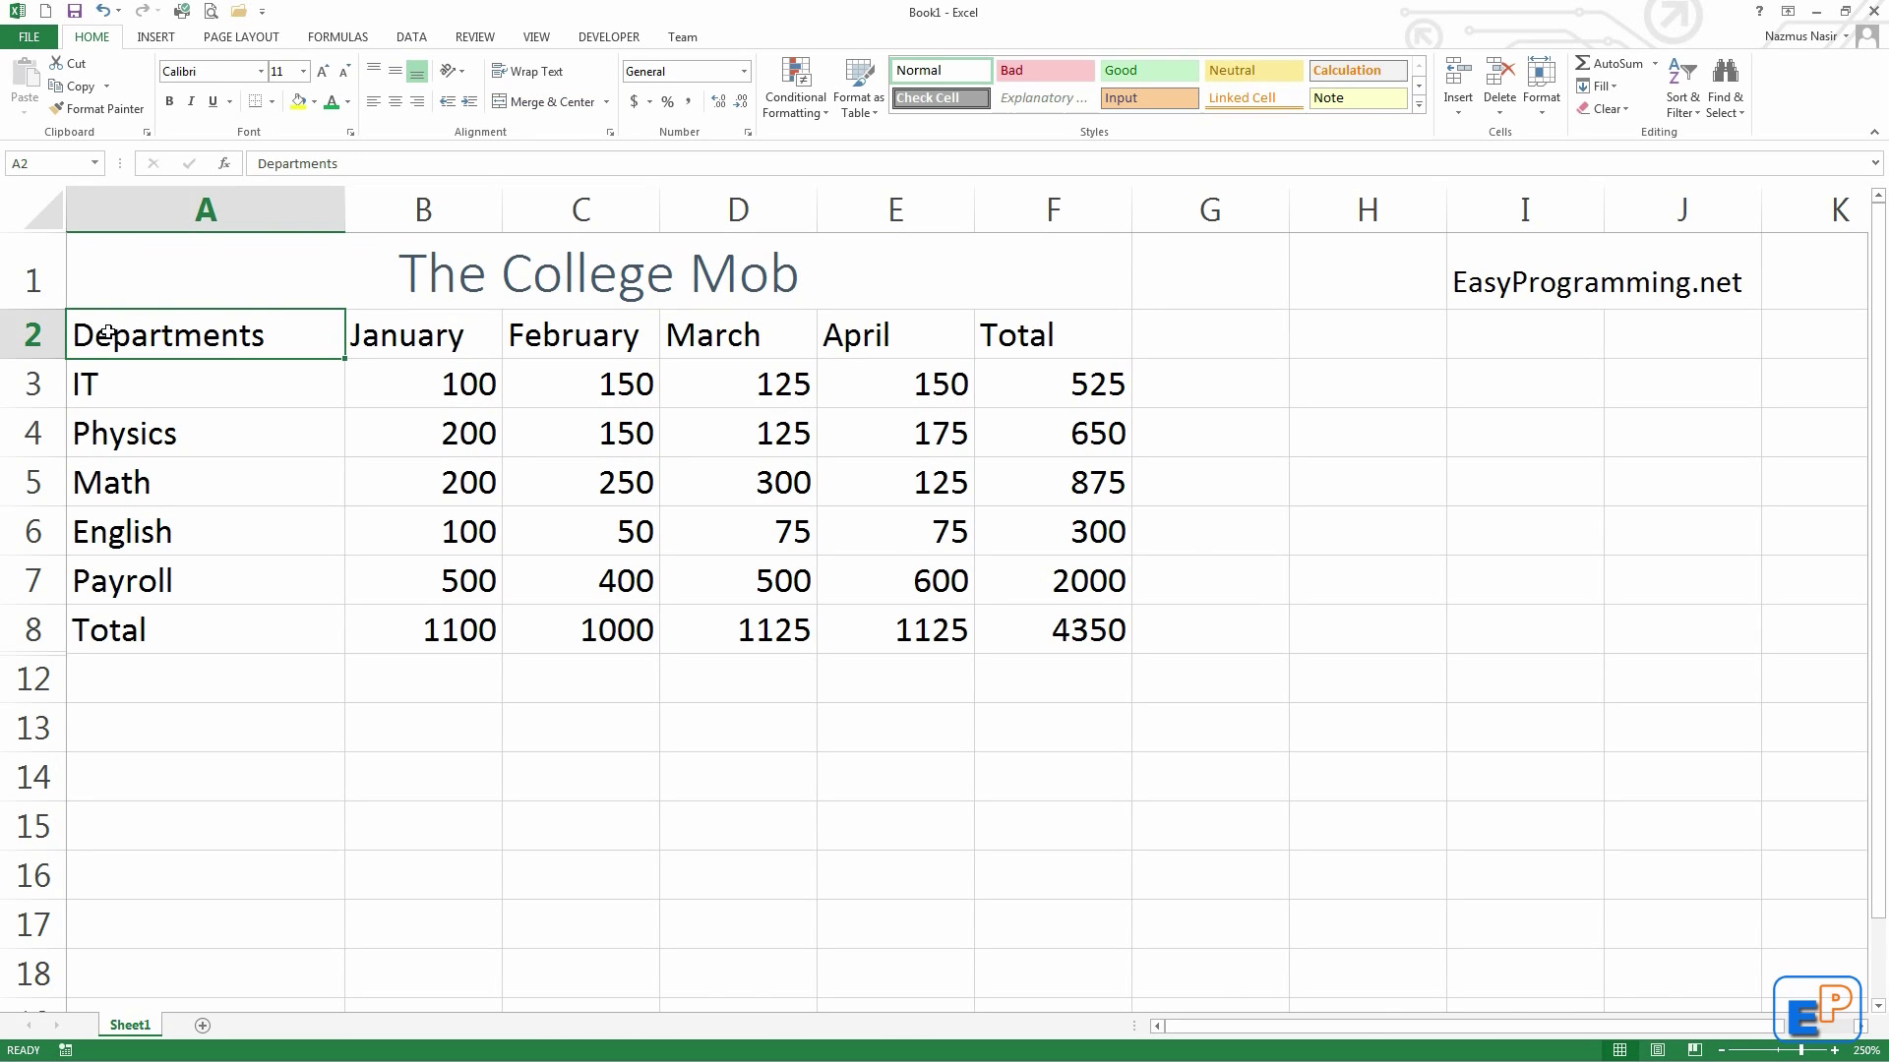
Step: Apply the Heading 3 style to header row A2:F2, Departments through Total
{"action": "left_click_drag", "start_coordinate": [109, 332], "coordinate": [1053, 335]}
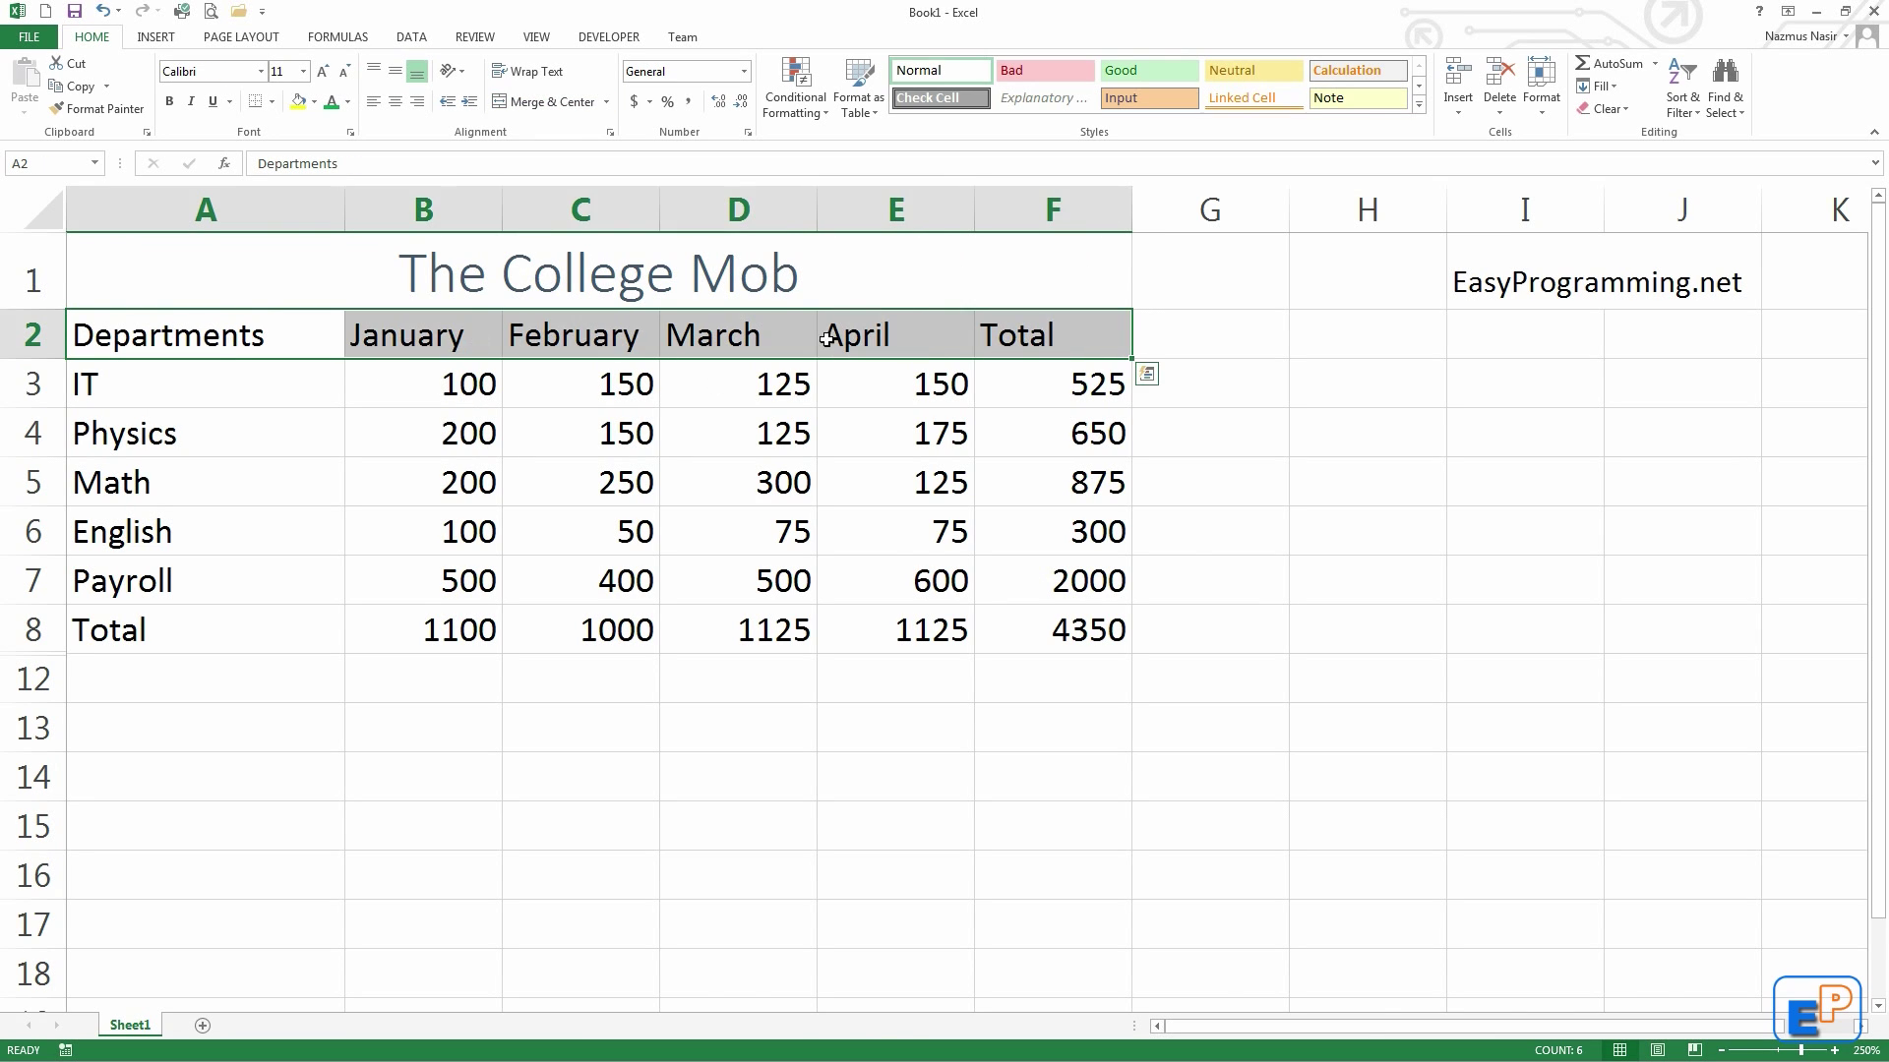
{"action": "left_click", "coordinate": [1419, 104]}
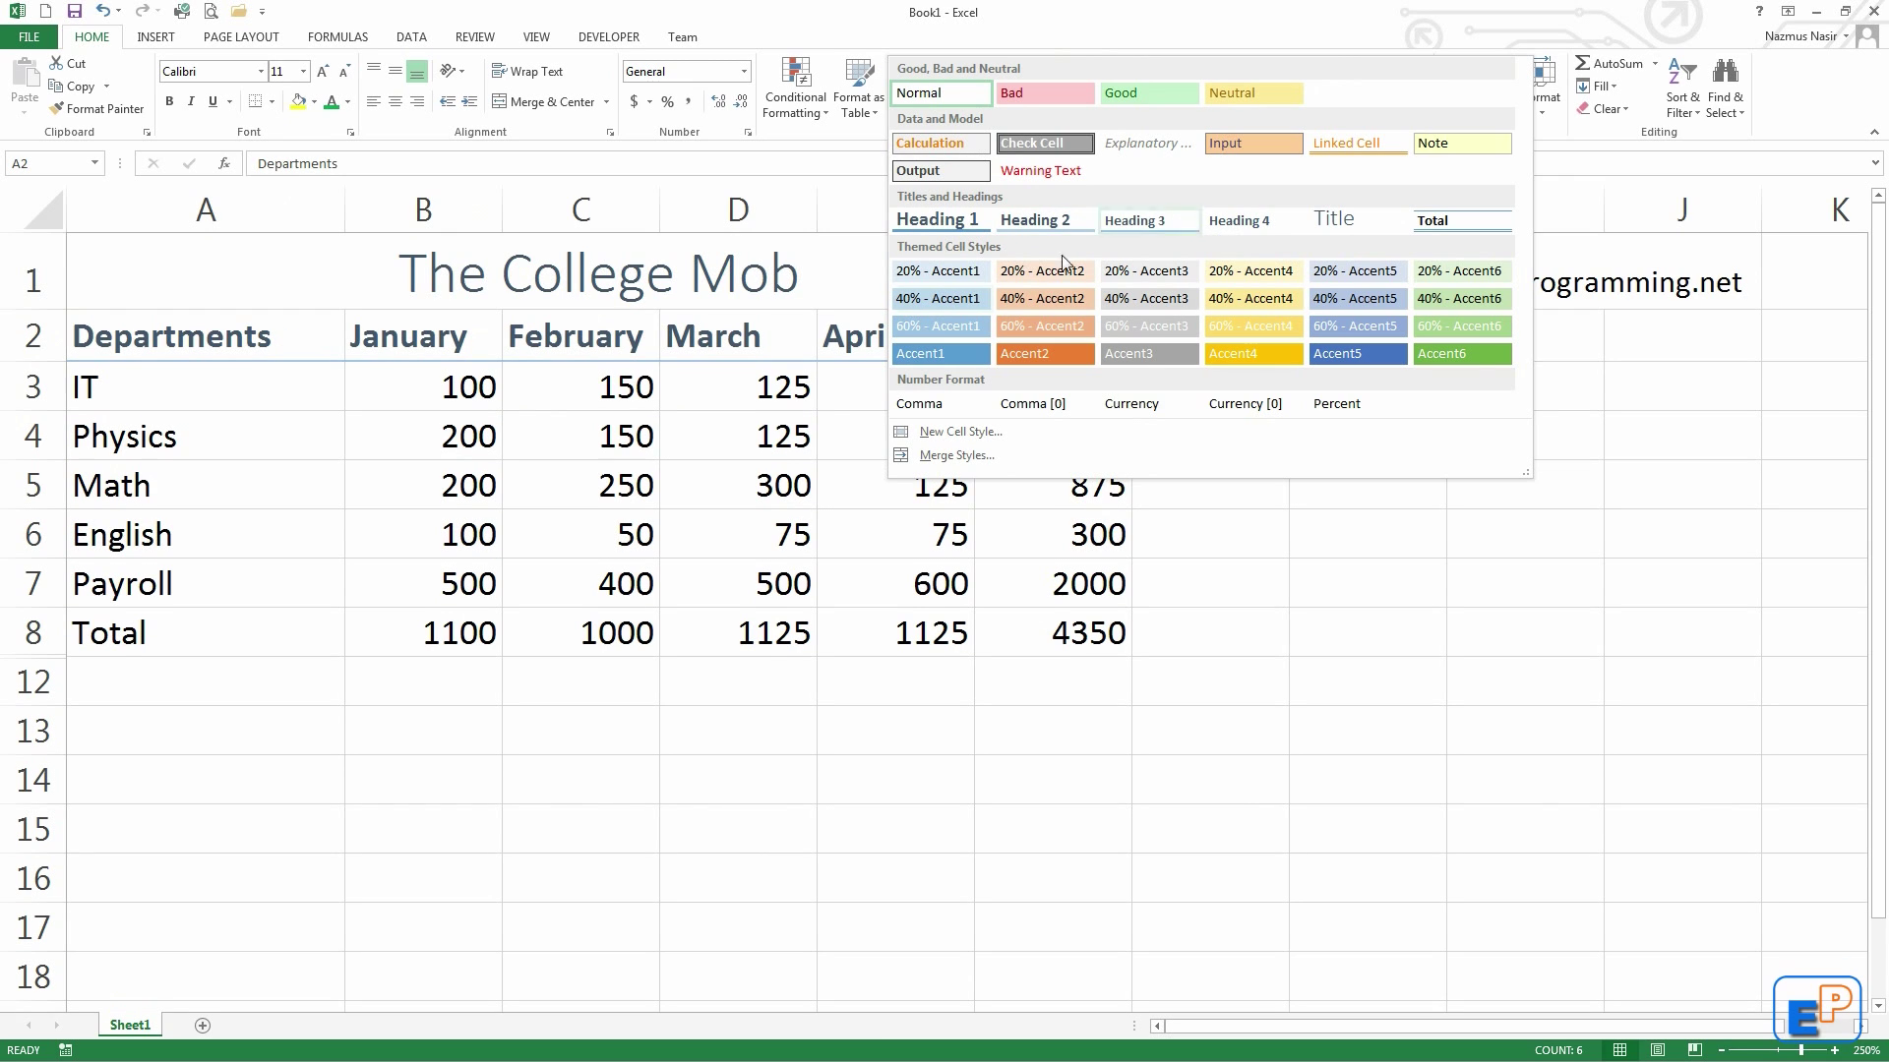
{"action": "left_click", "coordinate": [1149, 222]}
{"action": "left_click", "coordinate": [360, 386]}
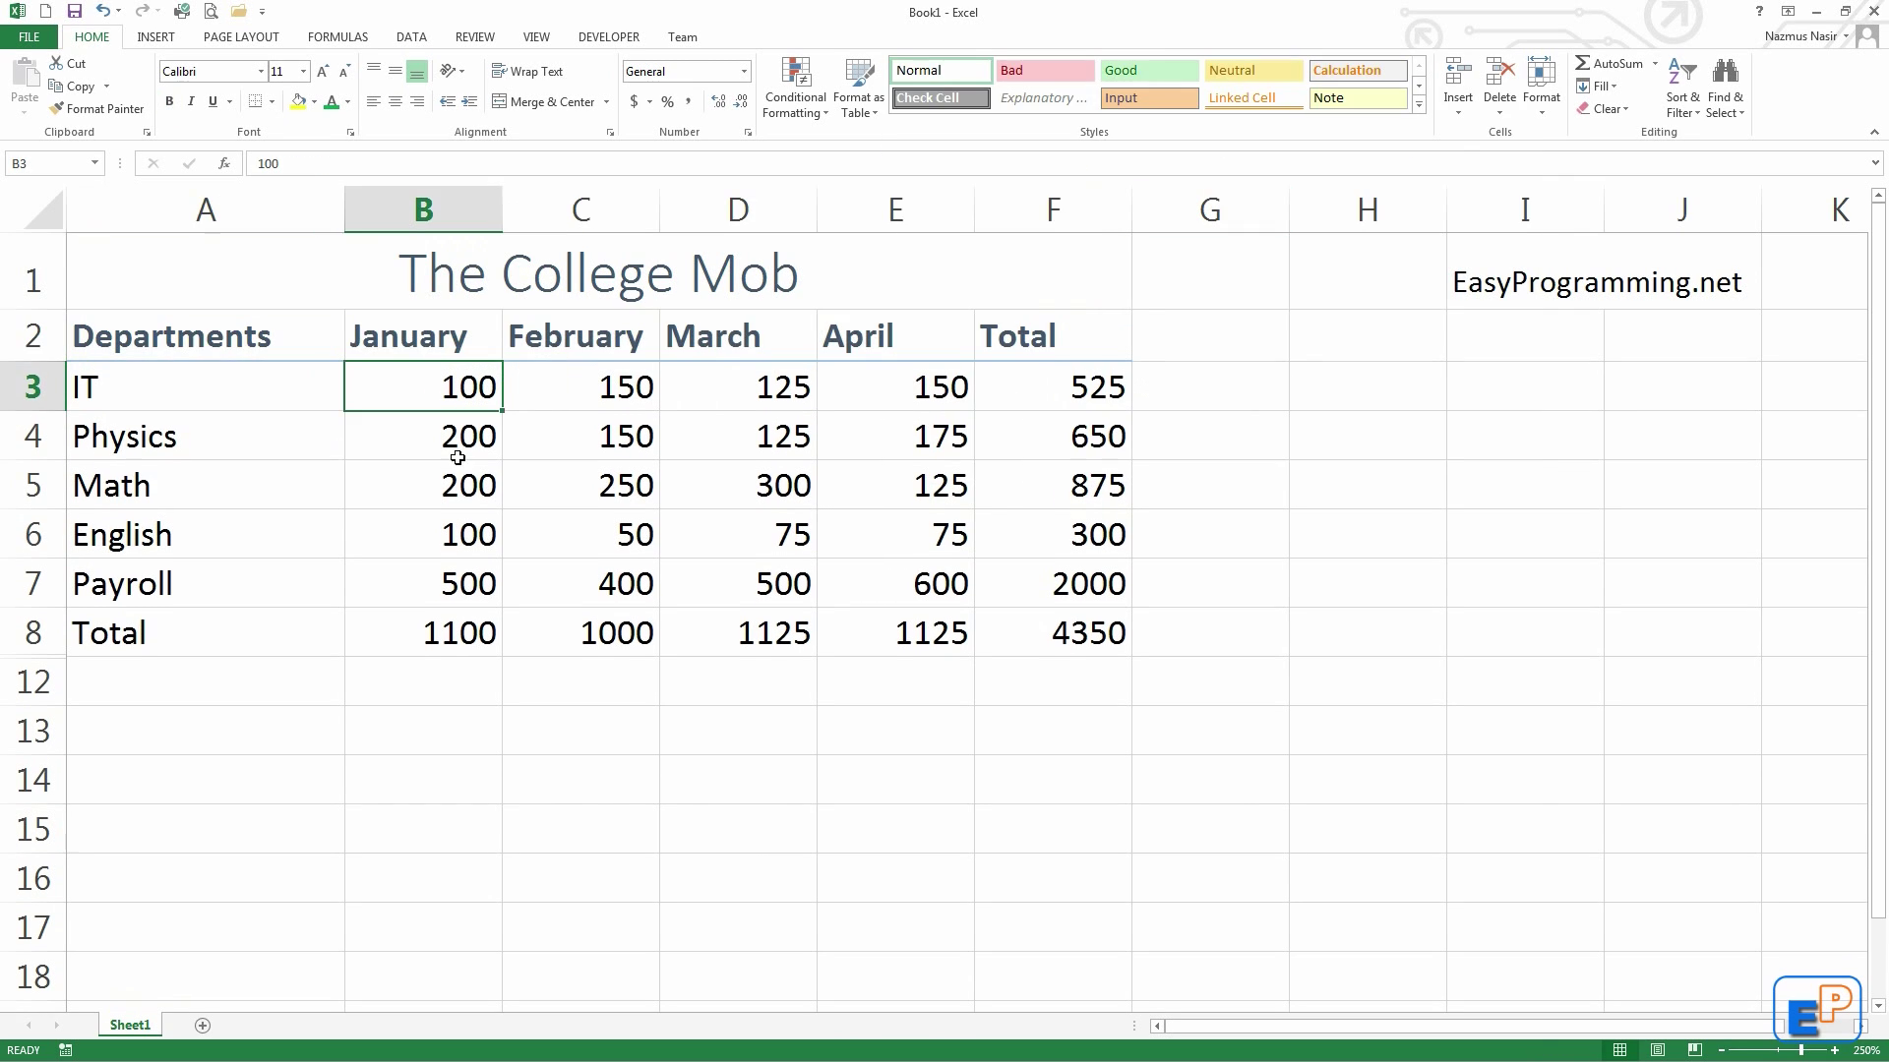
{"action": "left_click_drag", "start_coordinate": [288, 289], "coordinate": [757, 327]}
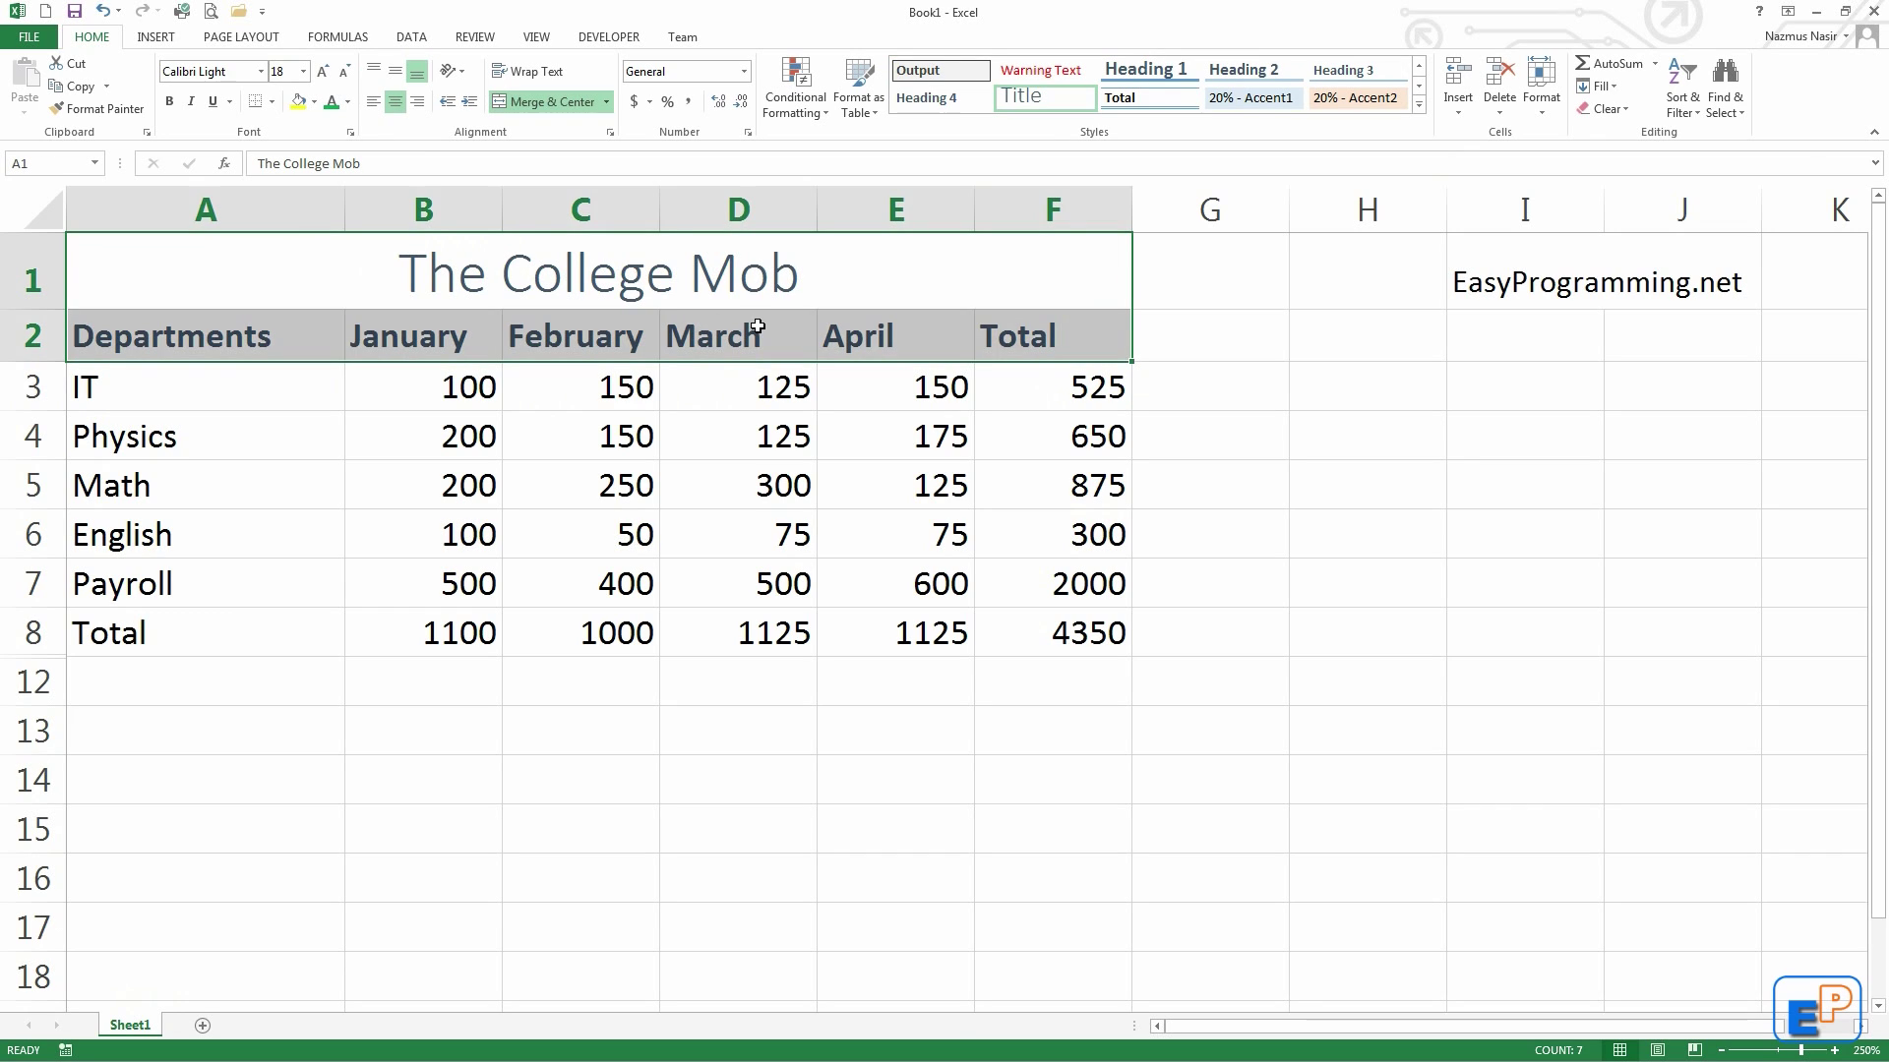
{"action": "left_click", "coordinate": [282, 403]}
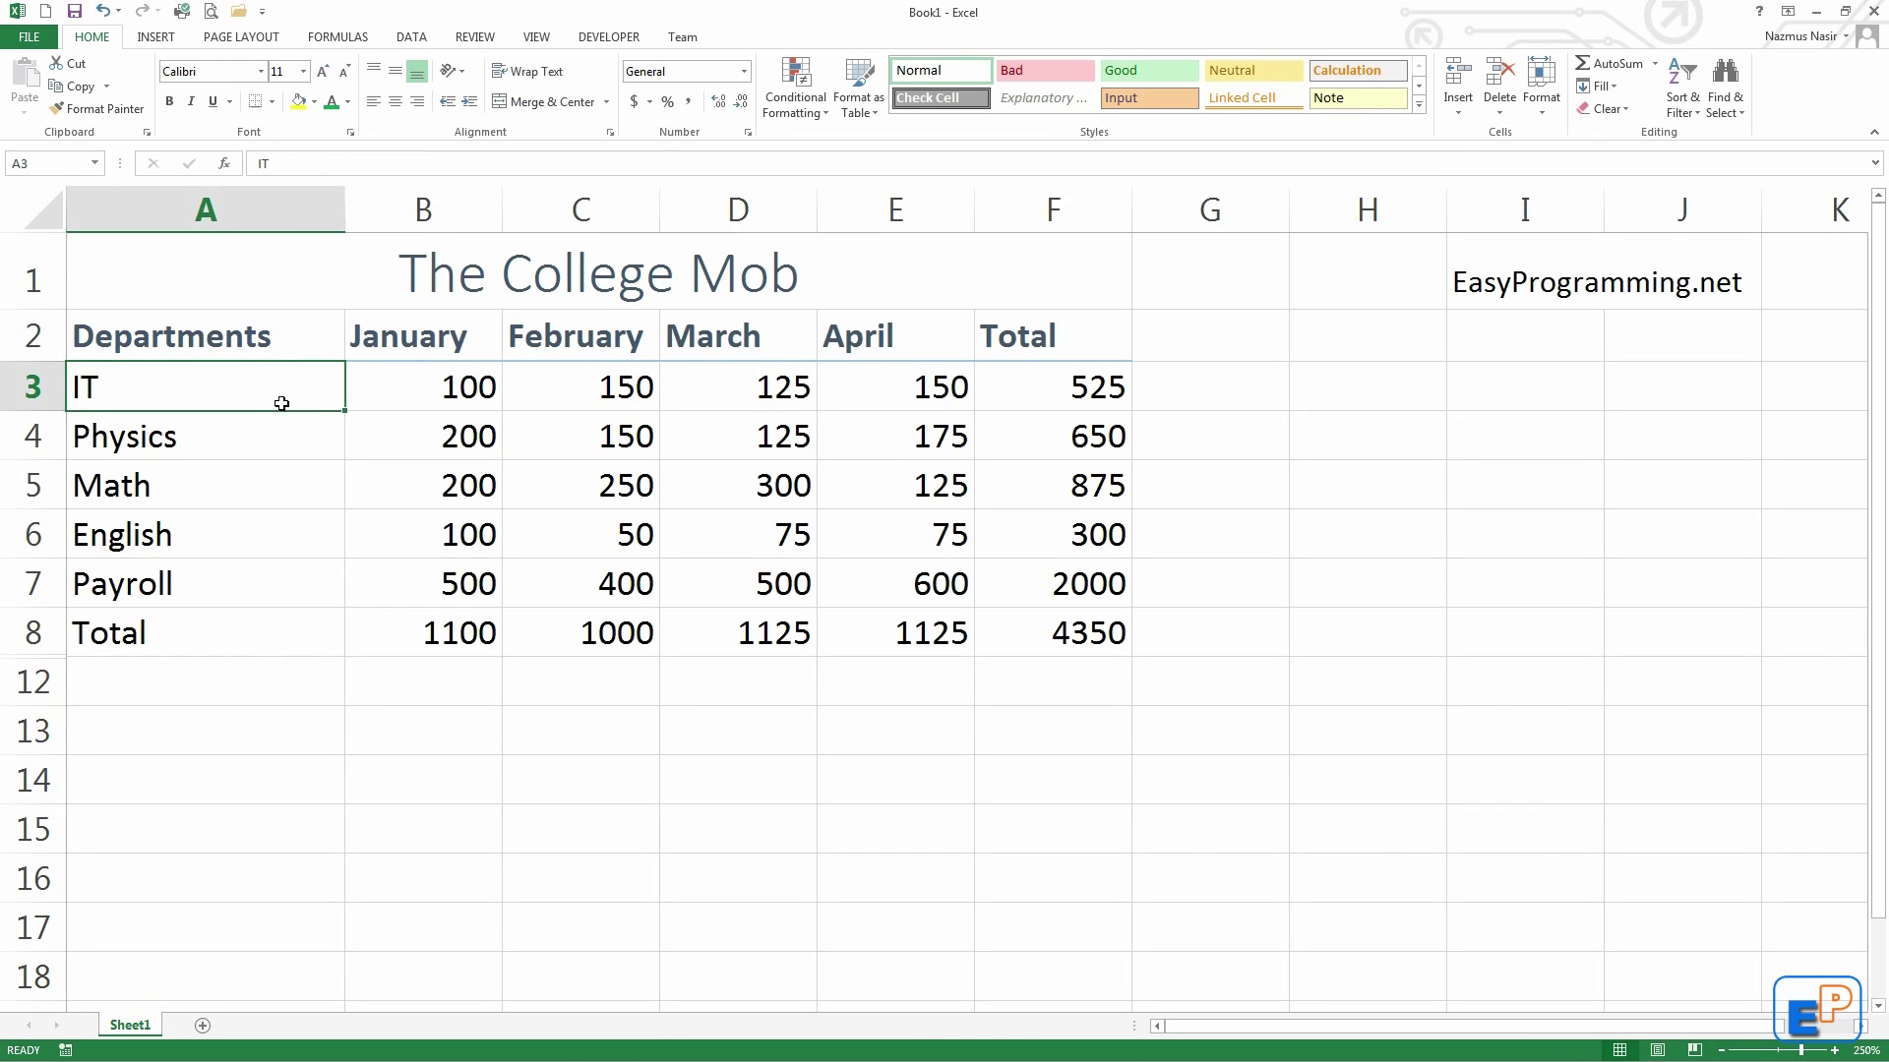
{"action": "left_click_drag", "start_coordinate": [240, 374], "coordinate": [218, 626]}
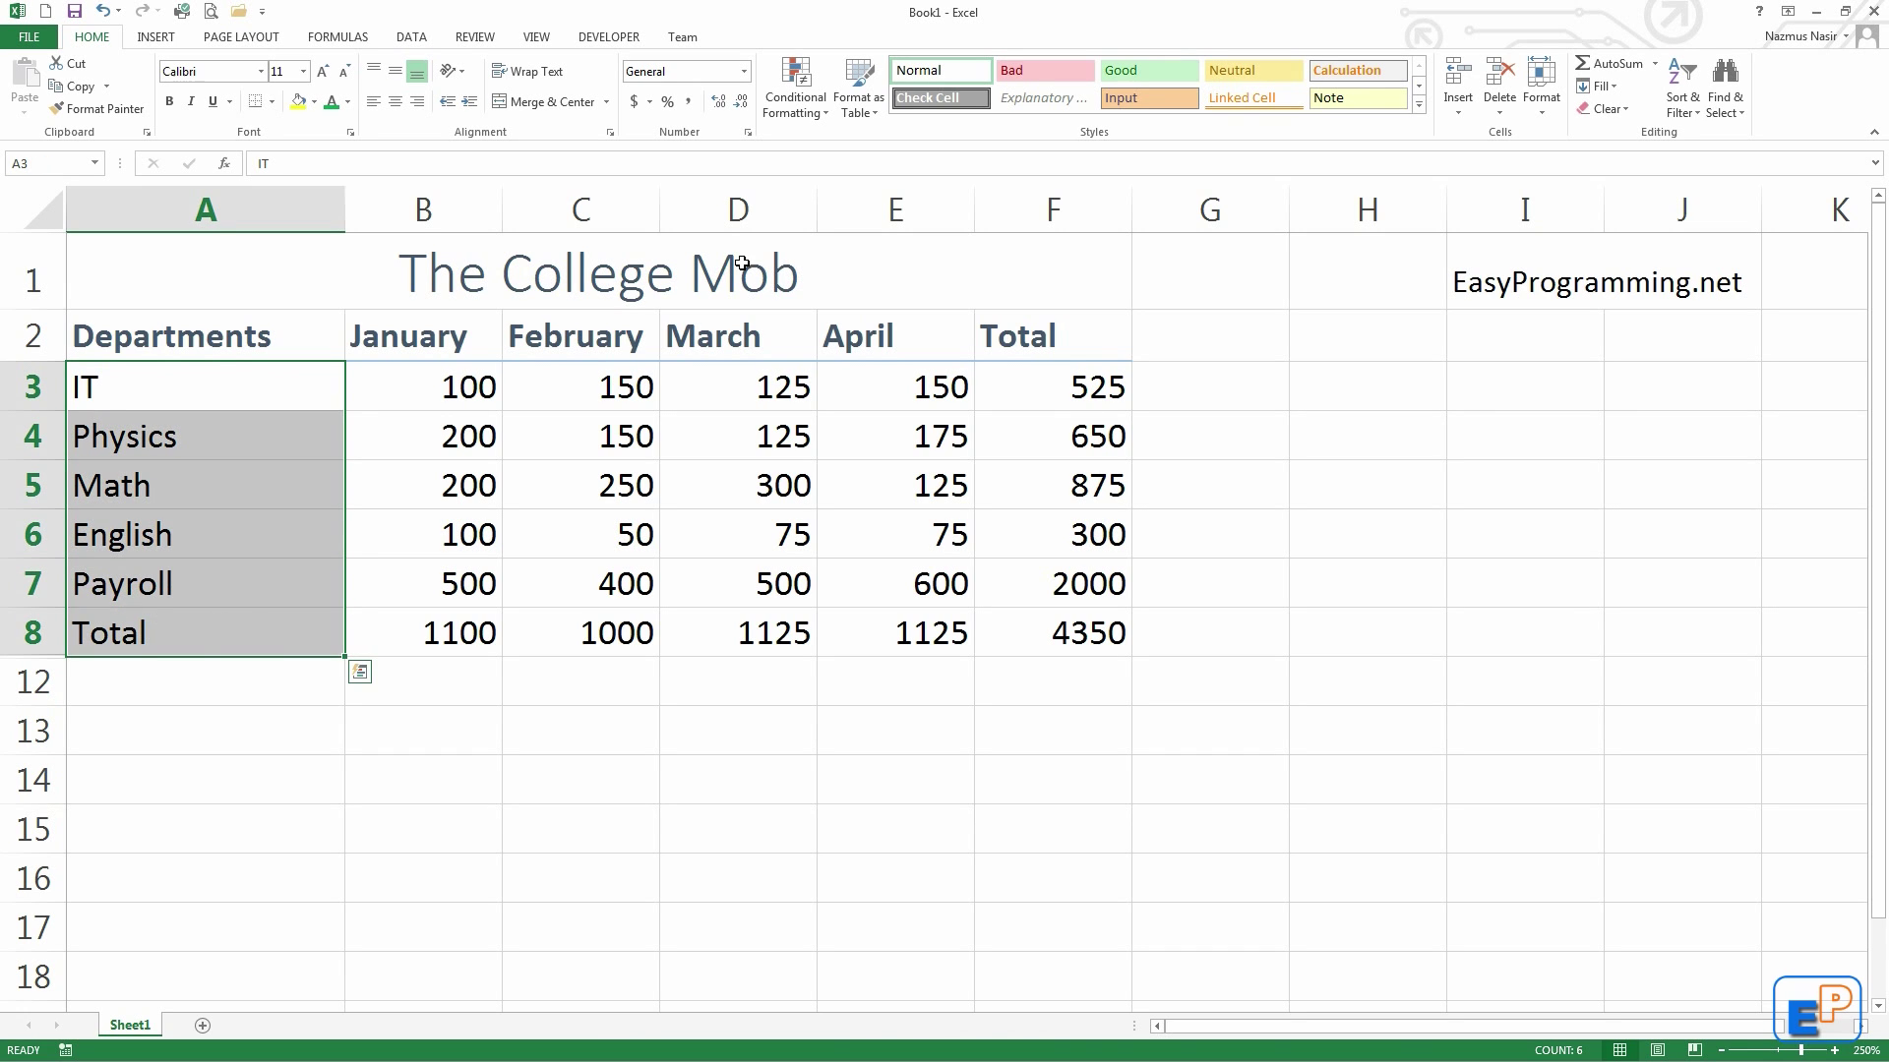
Step: Apply Heading 4 to department names A3:A8 and check the IT, Departments and English cells
{"action": "left_click", "coordinate": [1418, 104]}
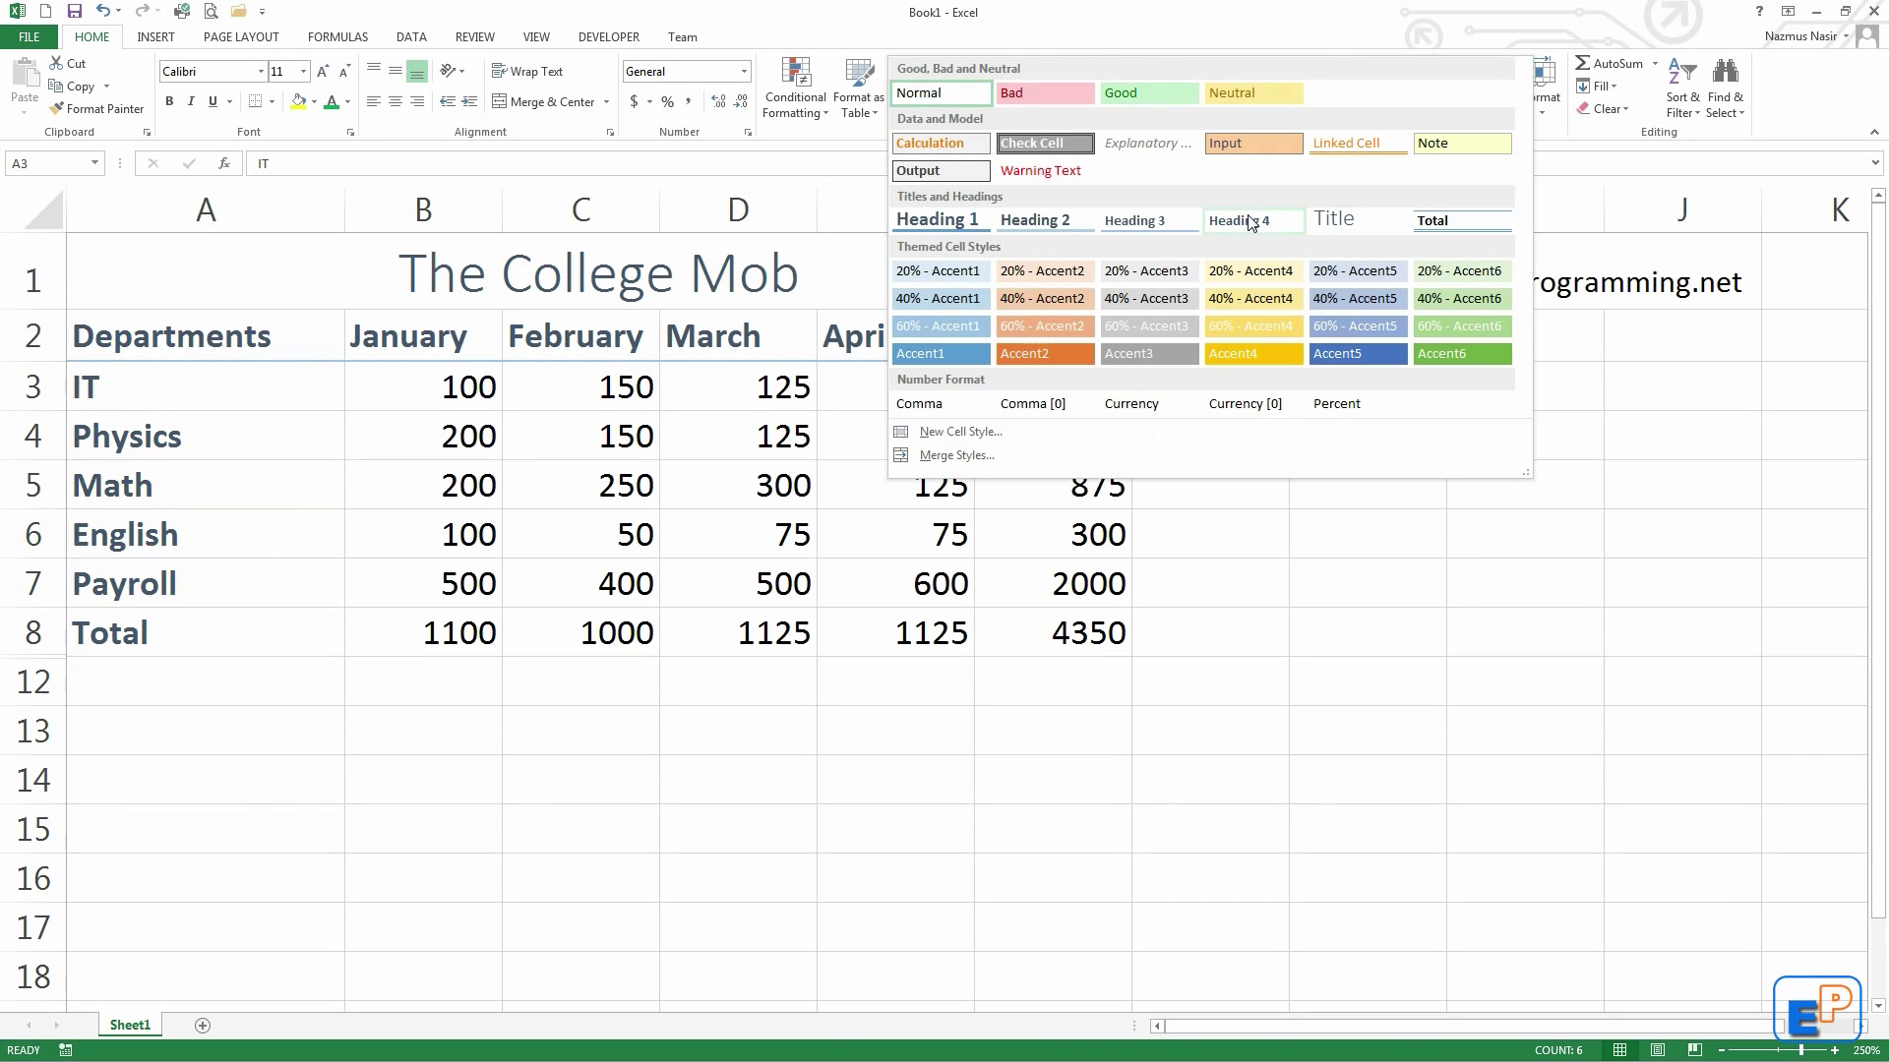
{"action": "left_click", "coordinate": [1247, 217]}
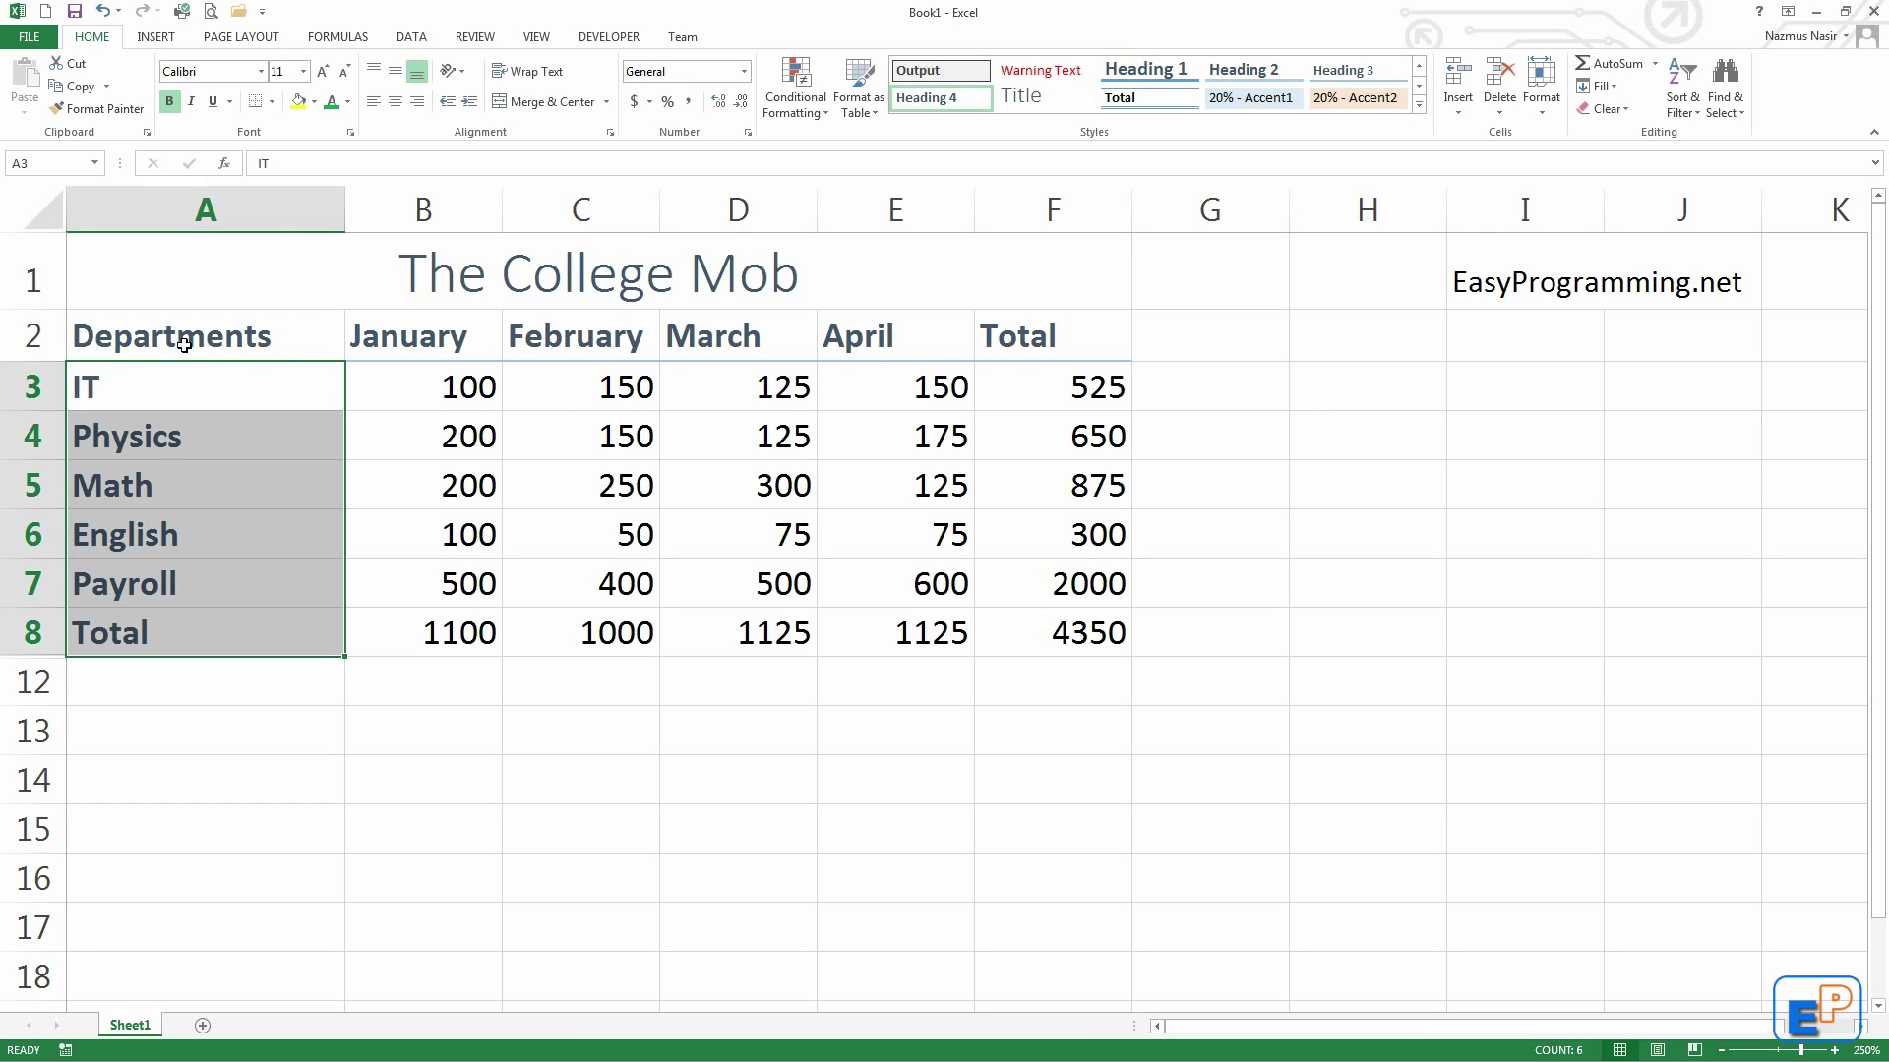
{"action": "left_click", "coordinate": [174, 701]}
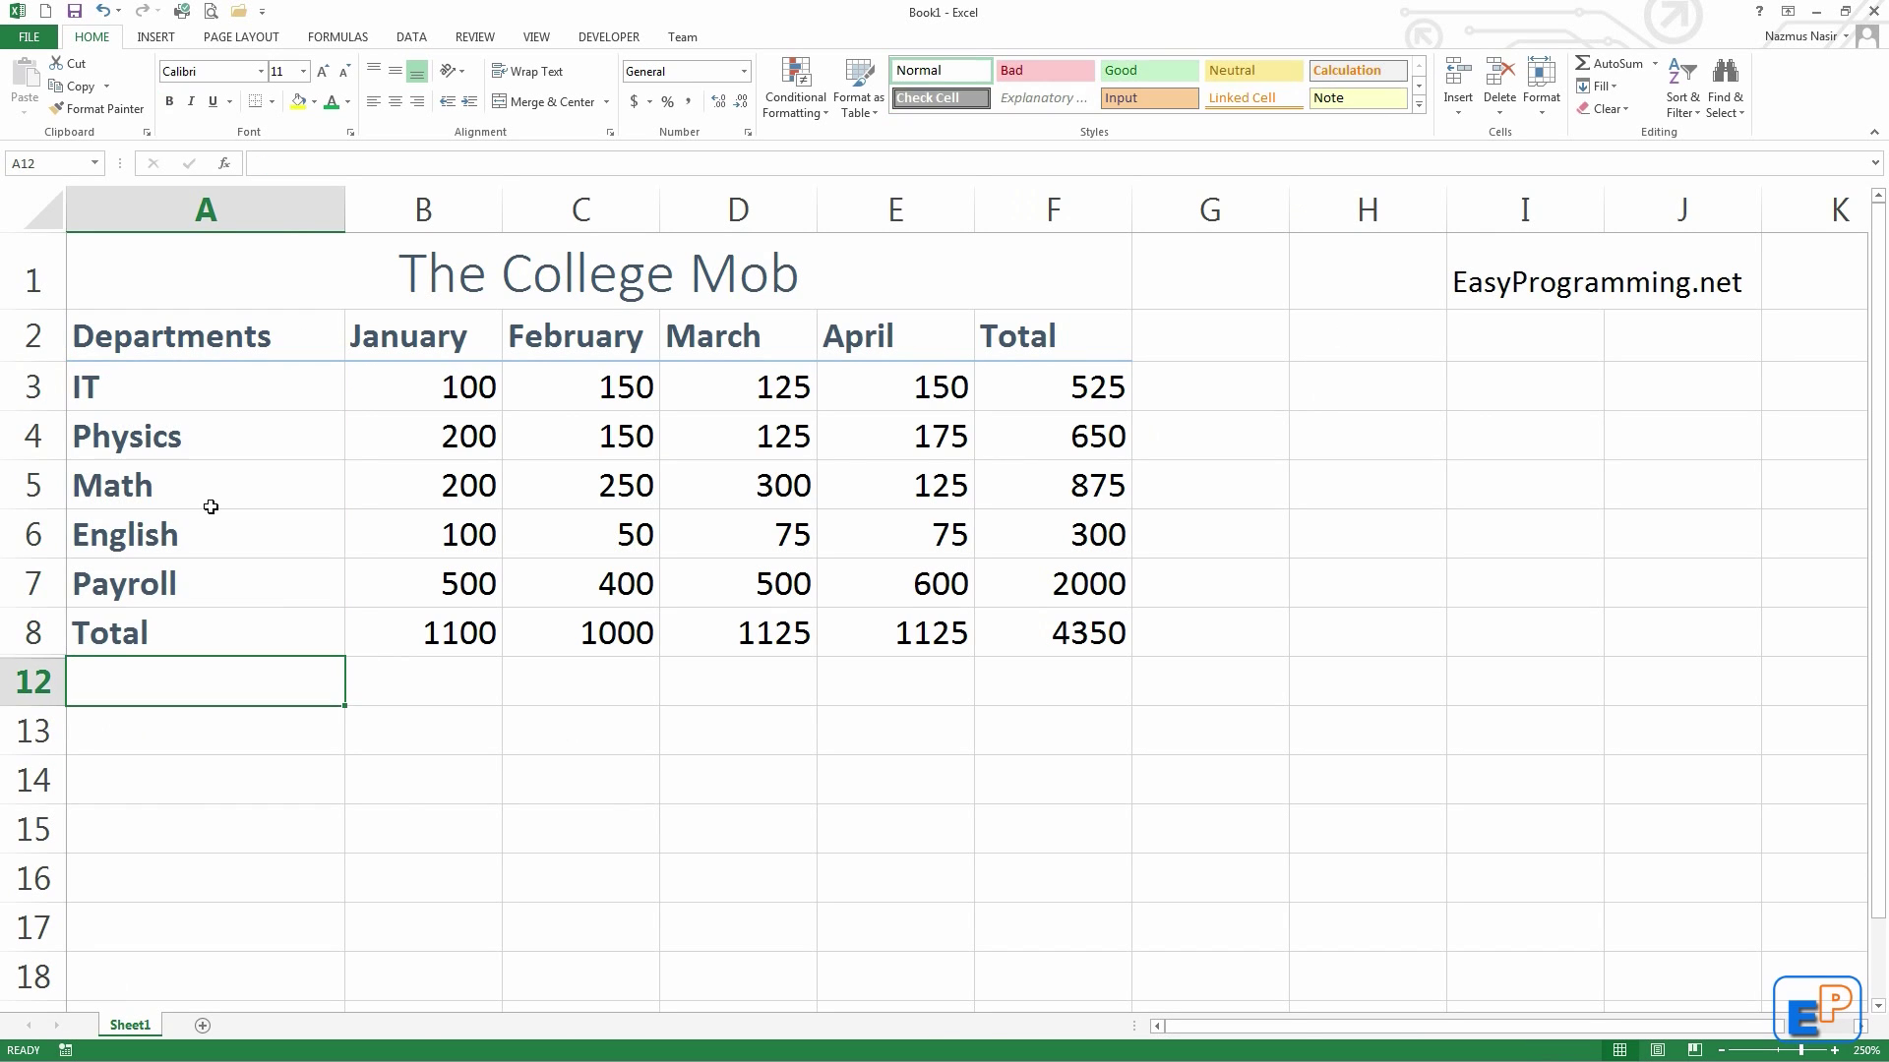
{"action": "left_click", "coordinate": [181, 396]}
{"action": "left_click", "coordinate": [219, 345]}
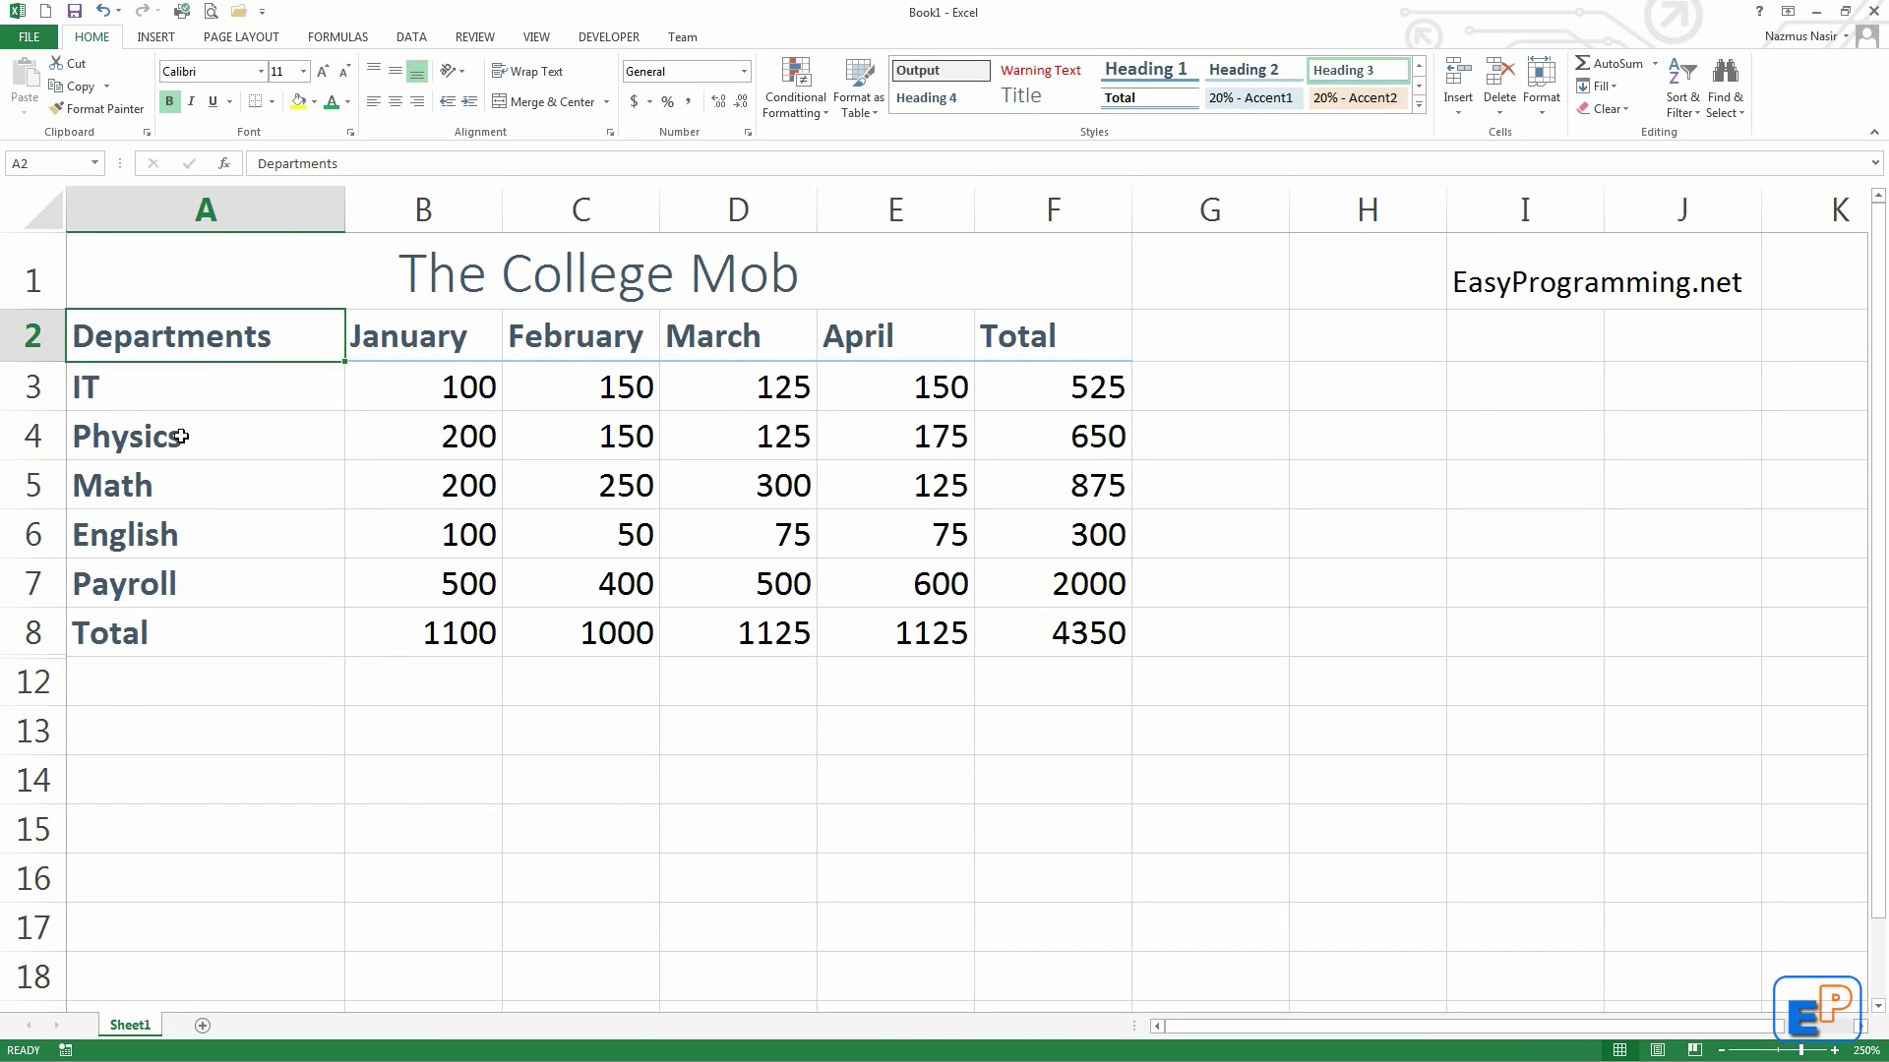
{"action": "left_click", "coordinate": [295, 543]}
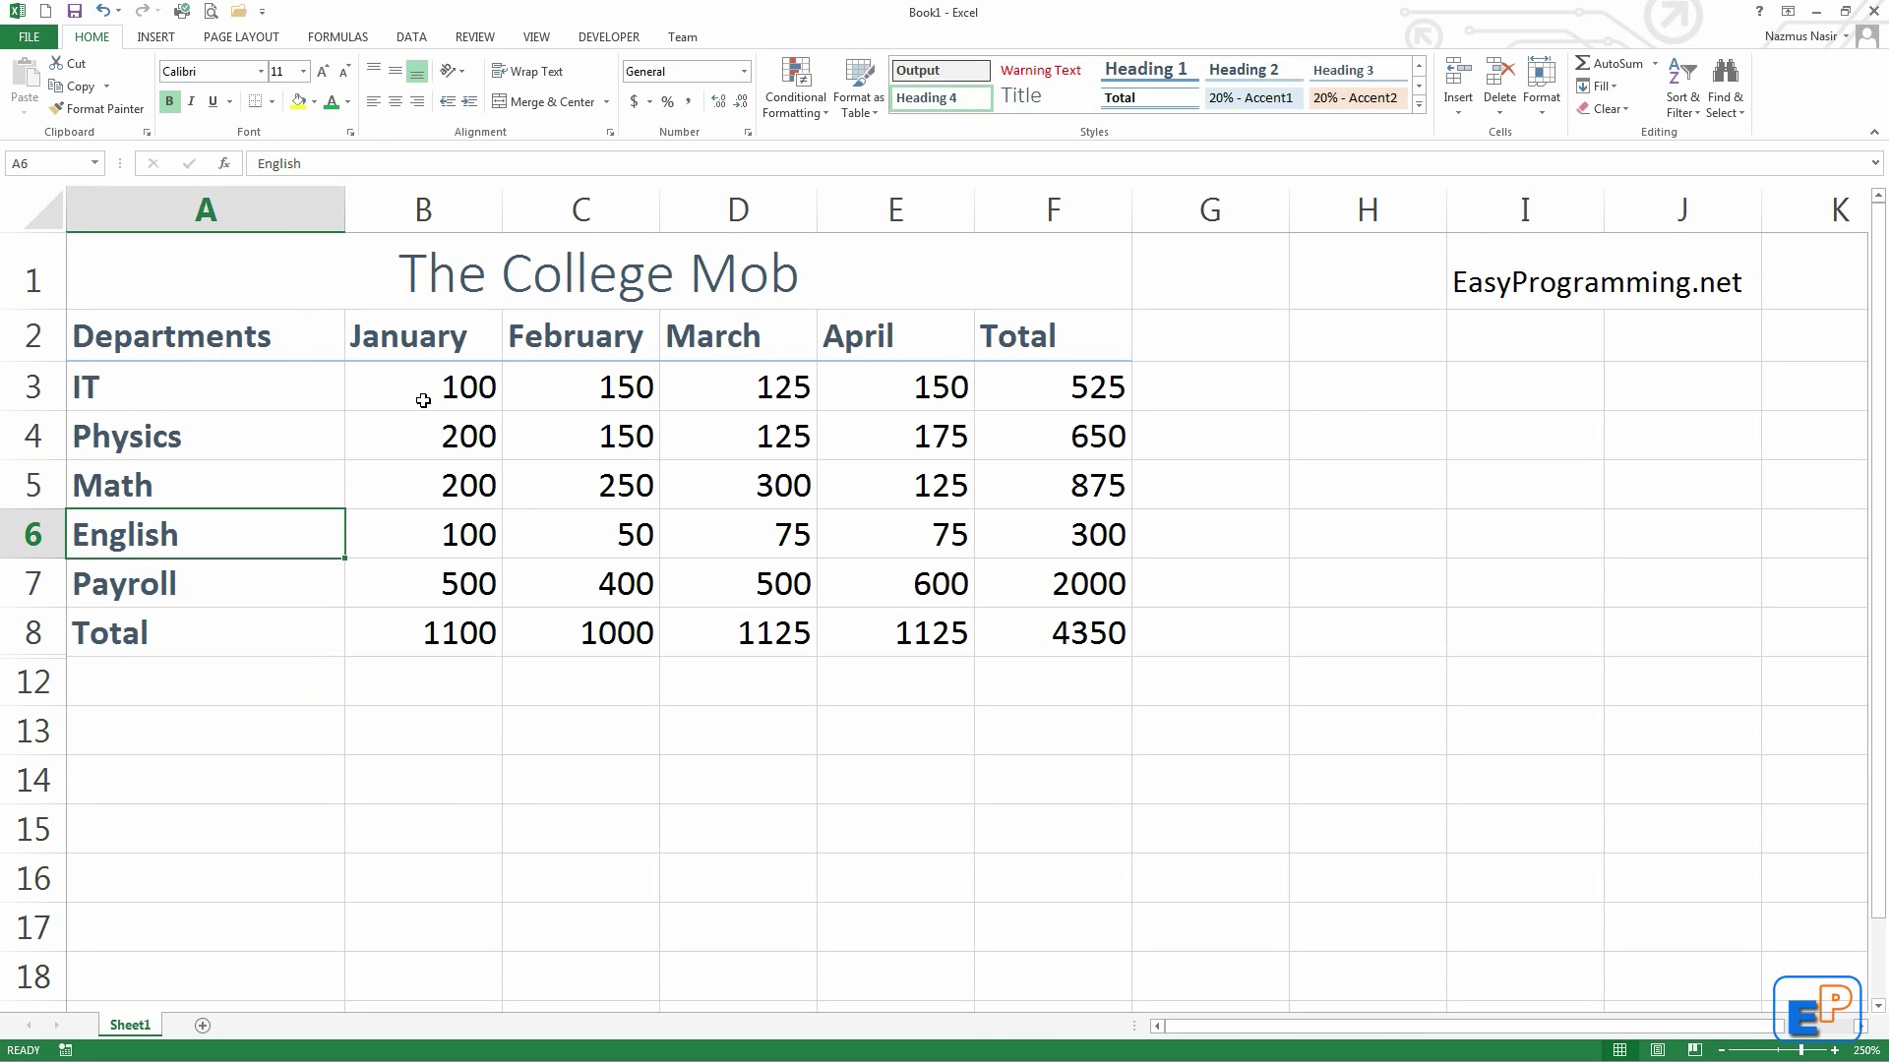
{"action": "left_click_drag", "start_coordinate": [385, 412], "coordinate": [1133, 651]}
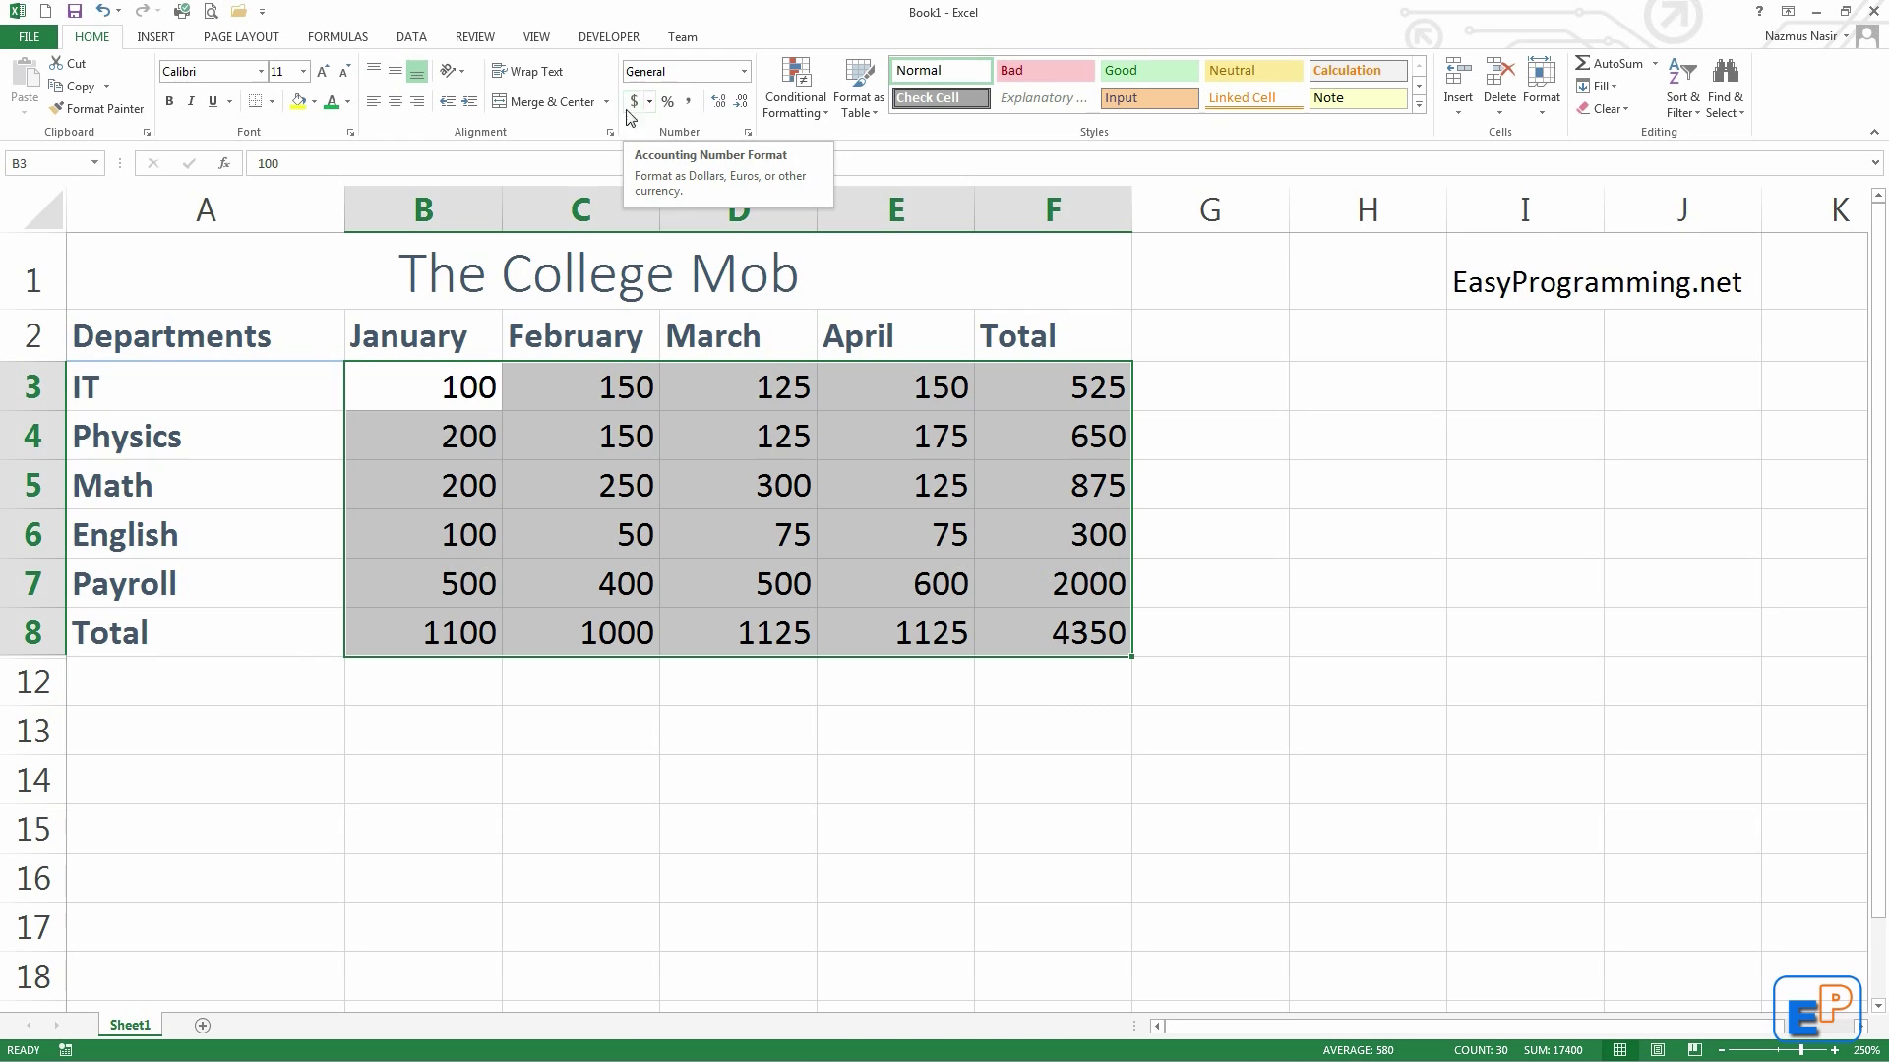
Step: Format B3:F8 as Accounting with dollar signs and widen column B to fit $1,100.00
{"action": "left_click", "coordinate": [634, 102]}
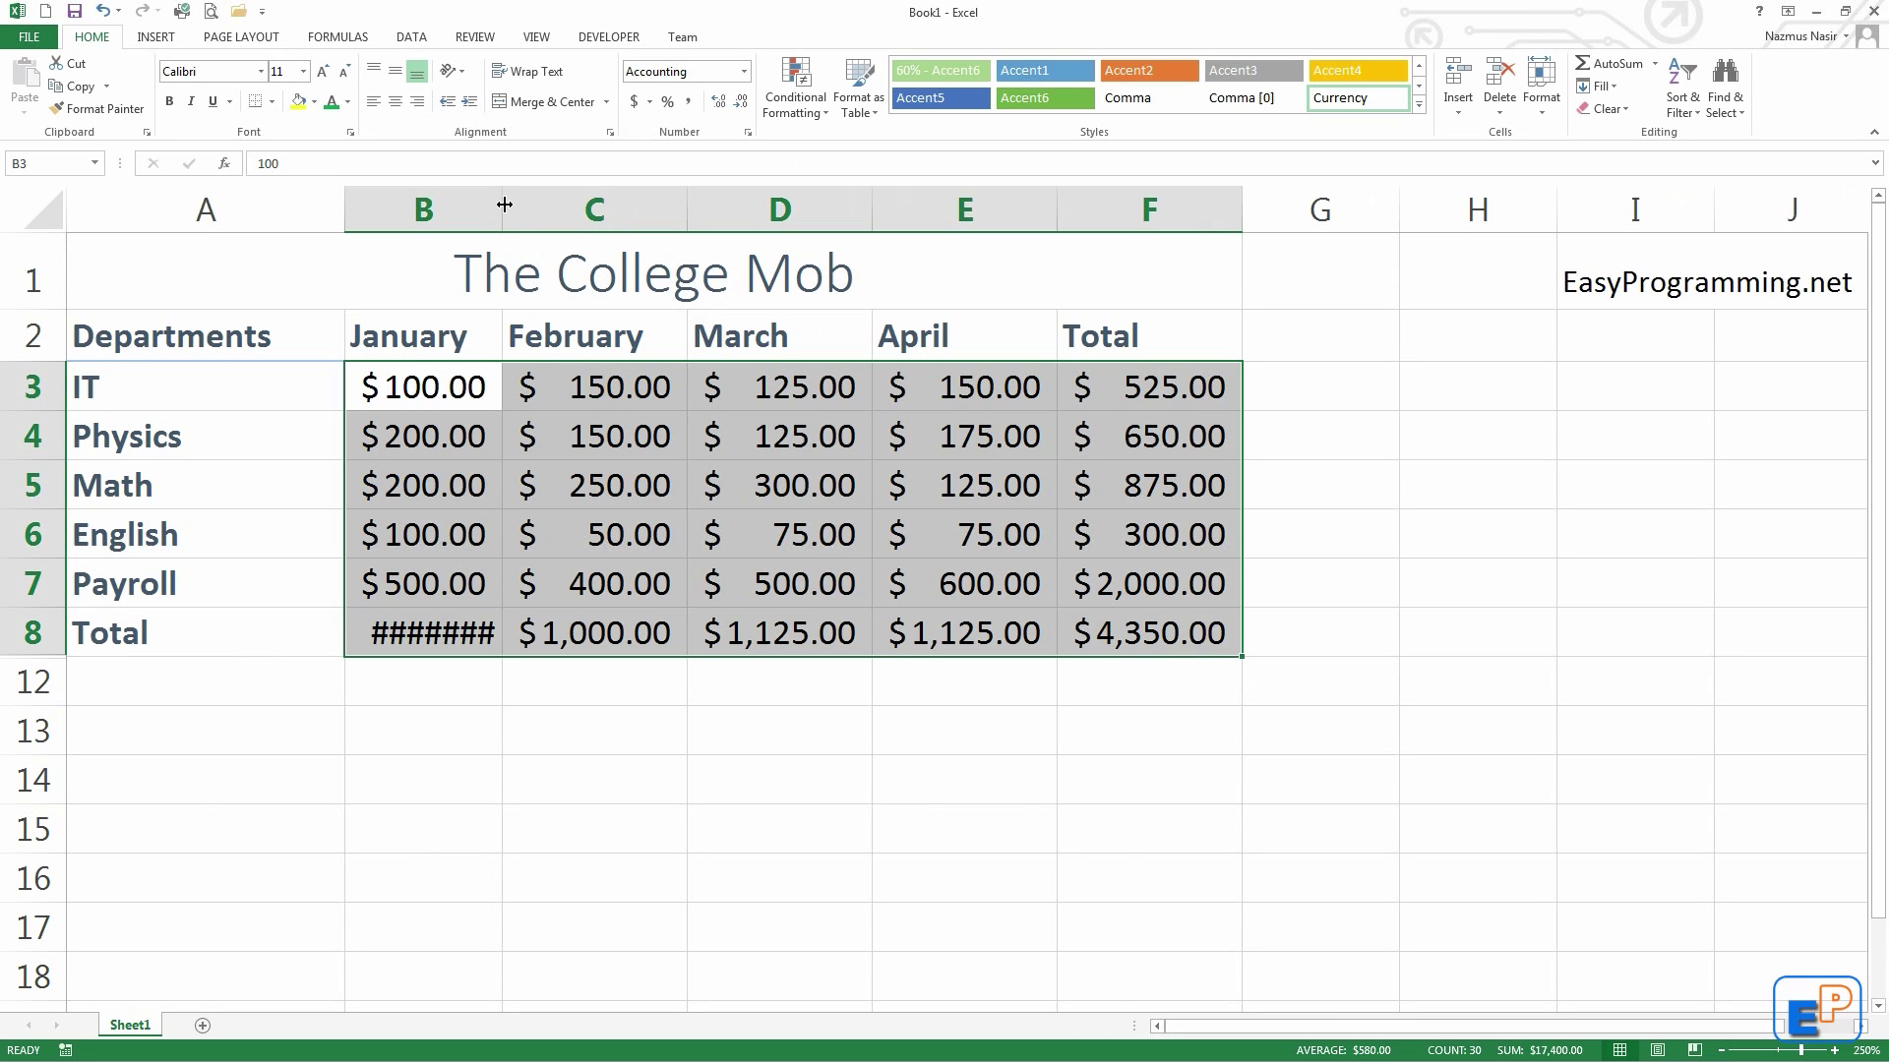
{"action": "double_click", "coordinate": [504, 204]}
{"action": "mouse_move", "coordinate": [522, 202]}
{"action": "left_mouse_down"}
{"action": "mouse_move", "coordinate": [502, 203]}
{"action": "mouse_move", "coordinate": [552, 203]}
{"action": "mouse_move", "coordinate": [506, 202]}
{"action": "mouse_move", "coordinate": [531, 208]}
{"action": "left_mouse_up"}
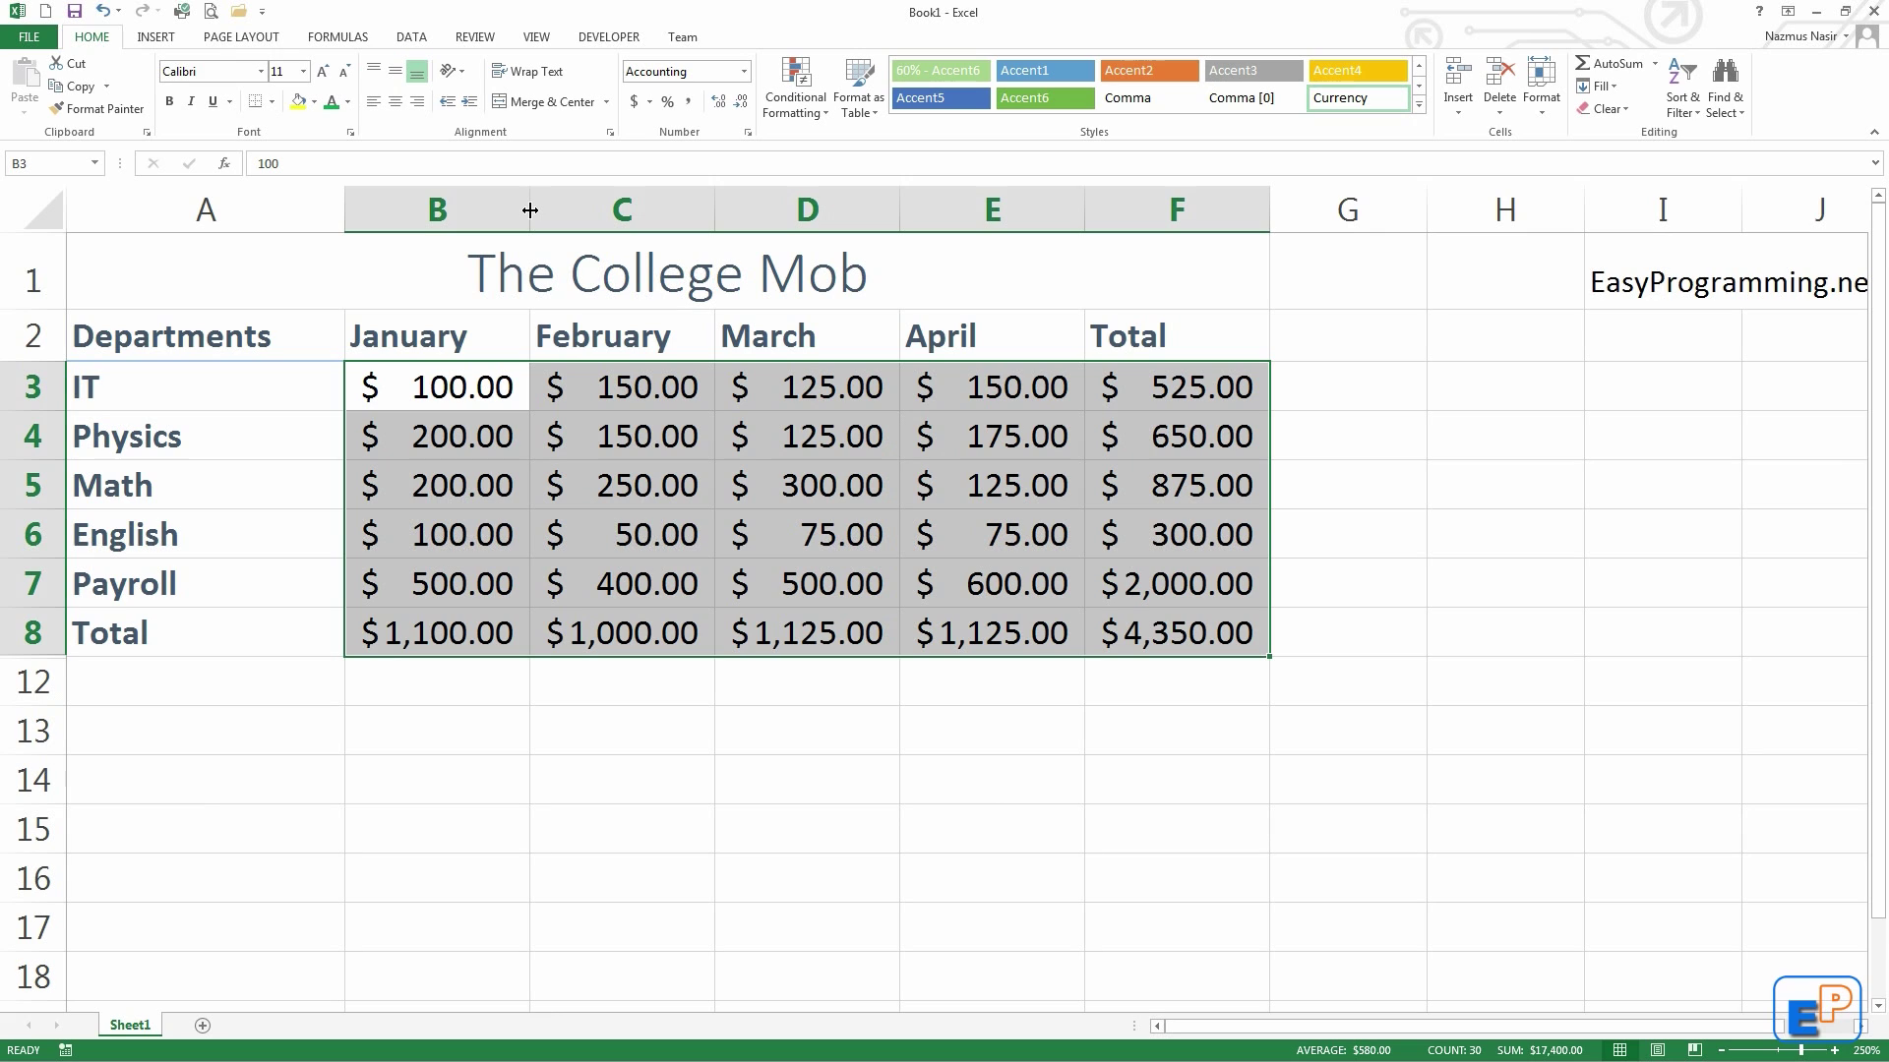
{"action": "mouse_move", "coordinate": [529, 209]}
{"action": "left_mouse_down"}
{"action": "mouse_move", "coordinate": [561, 203]}
{"action": "mouse_move", "coordinate": [529, 204]}
{"action": "left_mouse_up"}
{"action": "left_click_drag", "start_coordinate": [411, 390], "coordinate": [1256, 645]}
{"action": "left_click", "coordinate": [743, 71]}
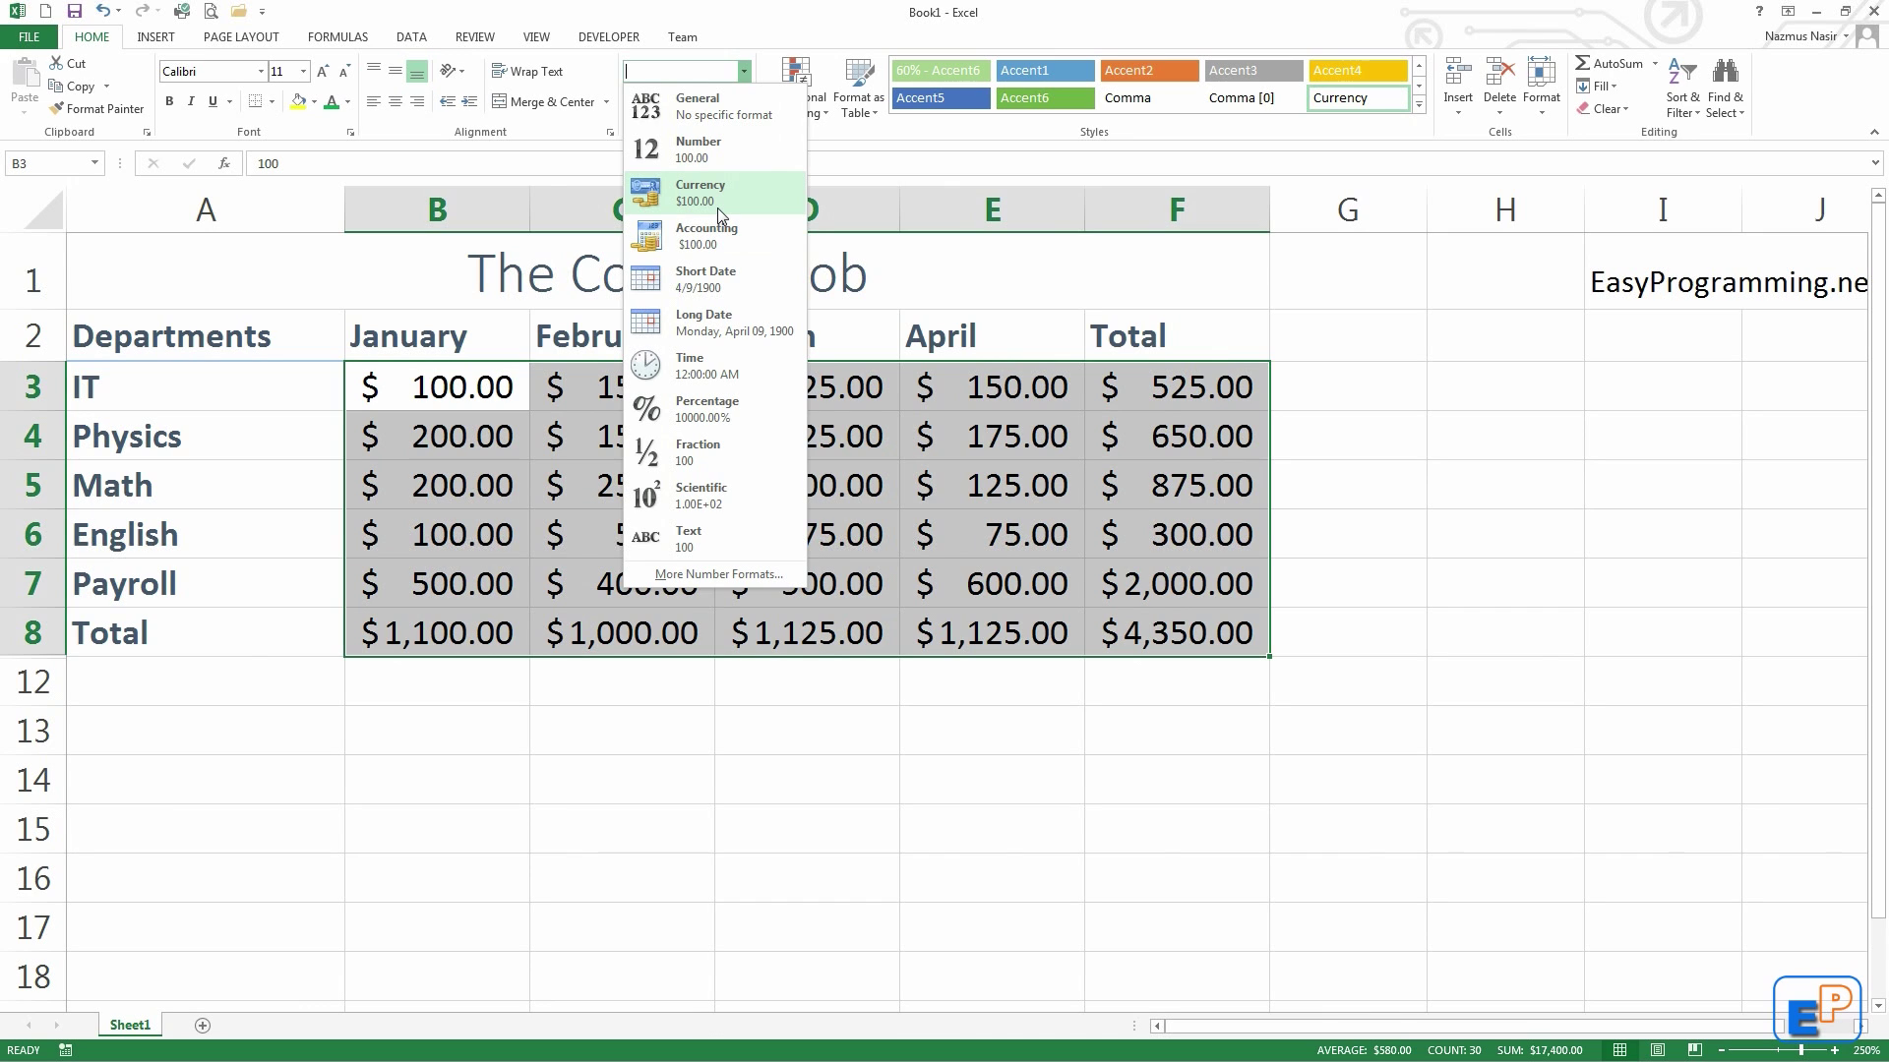
{"action": "left_click", "coordinate": [718, 209]}
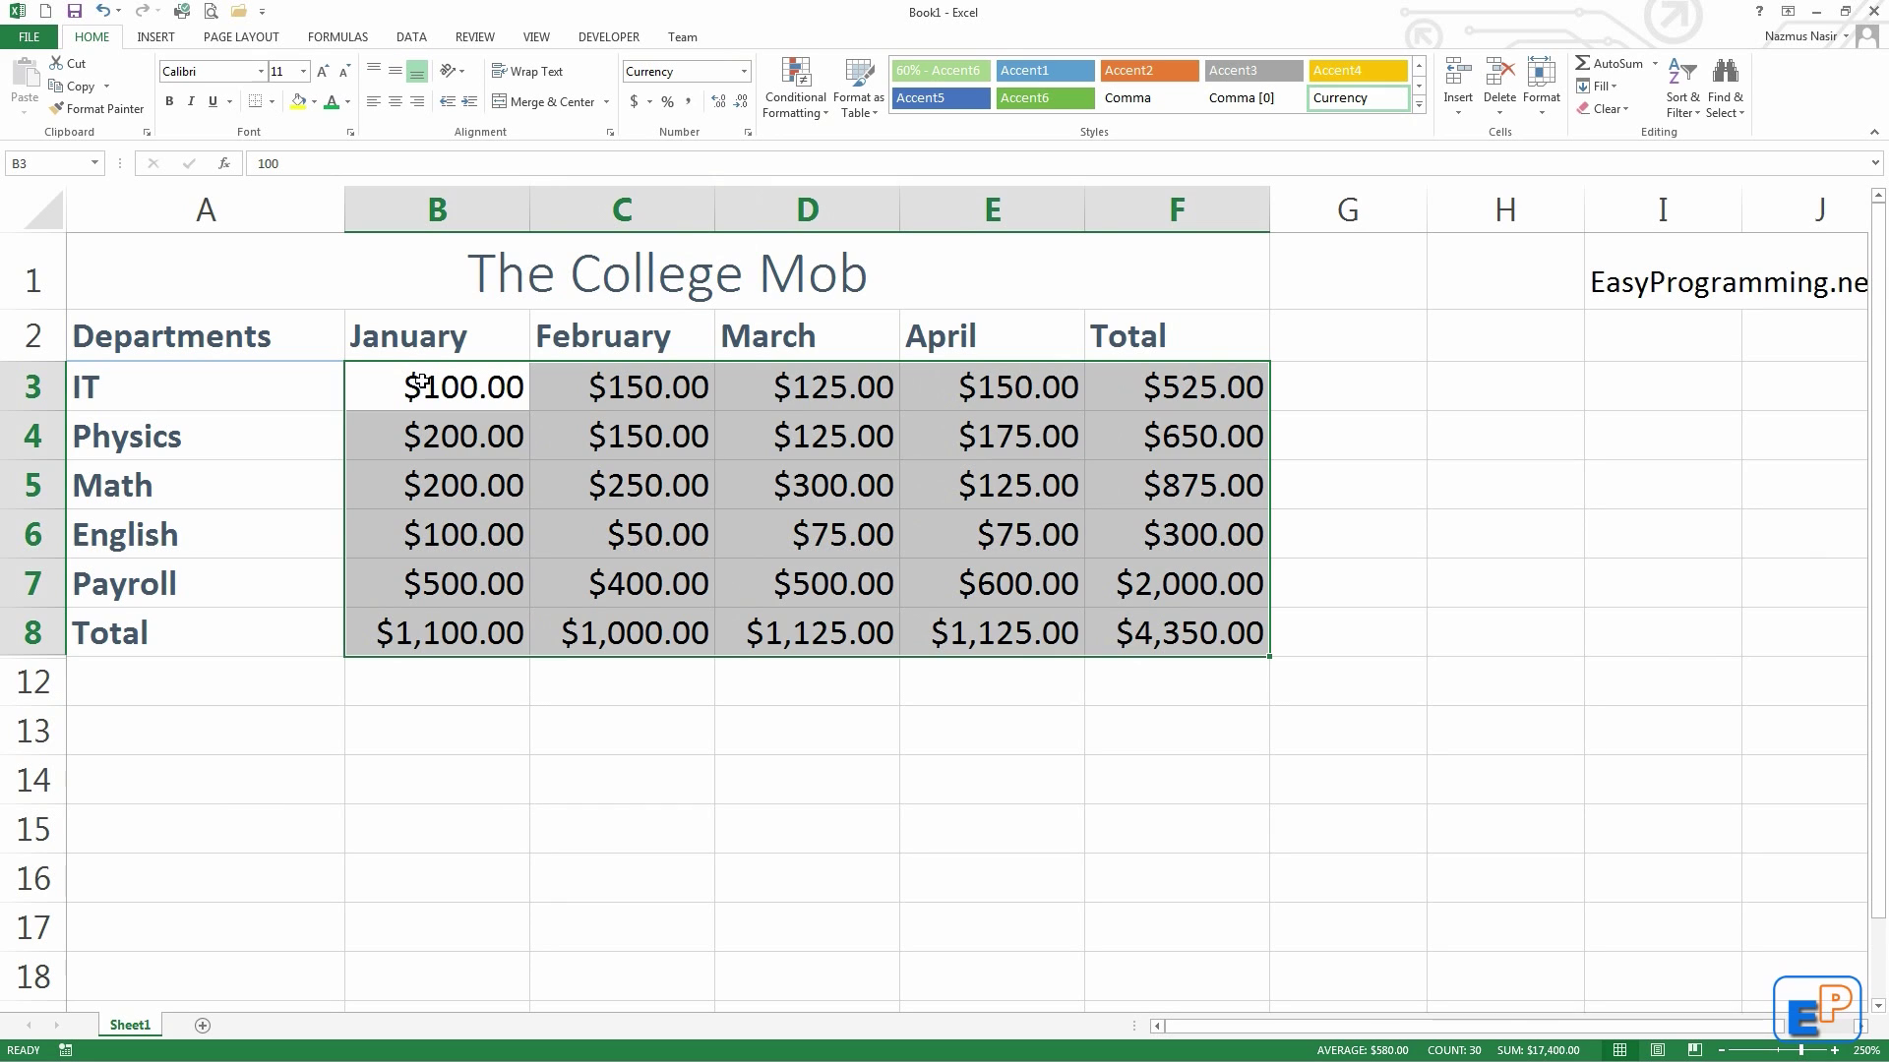
{"action": "left_click", "coordinate": [634, 101]}
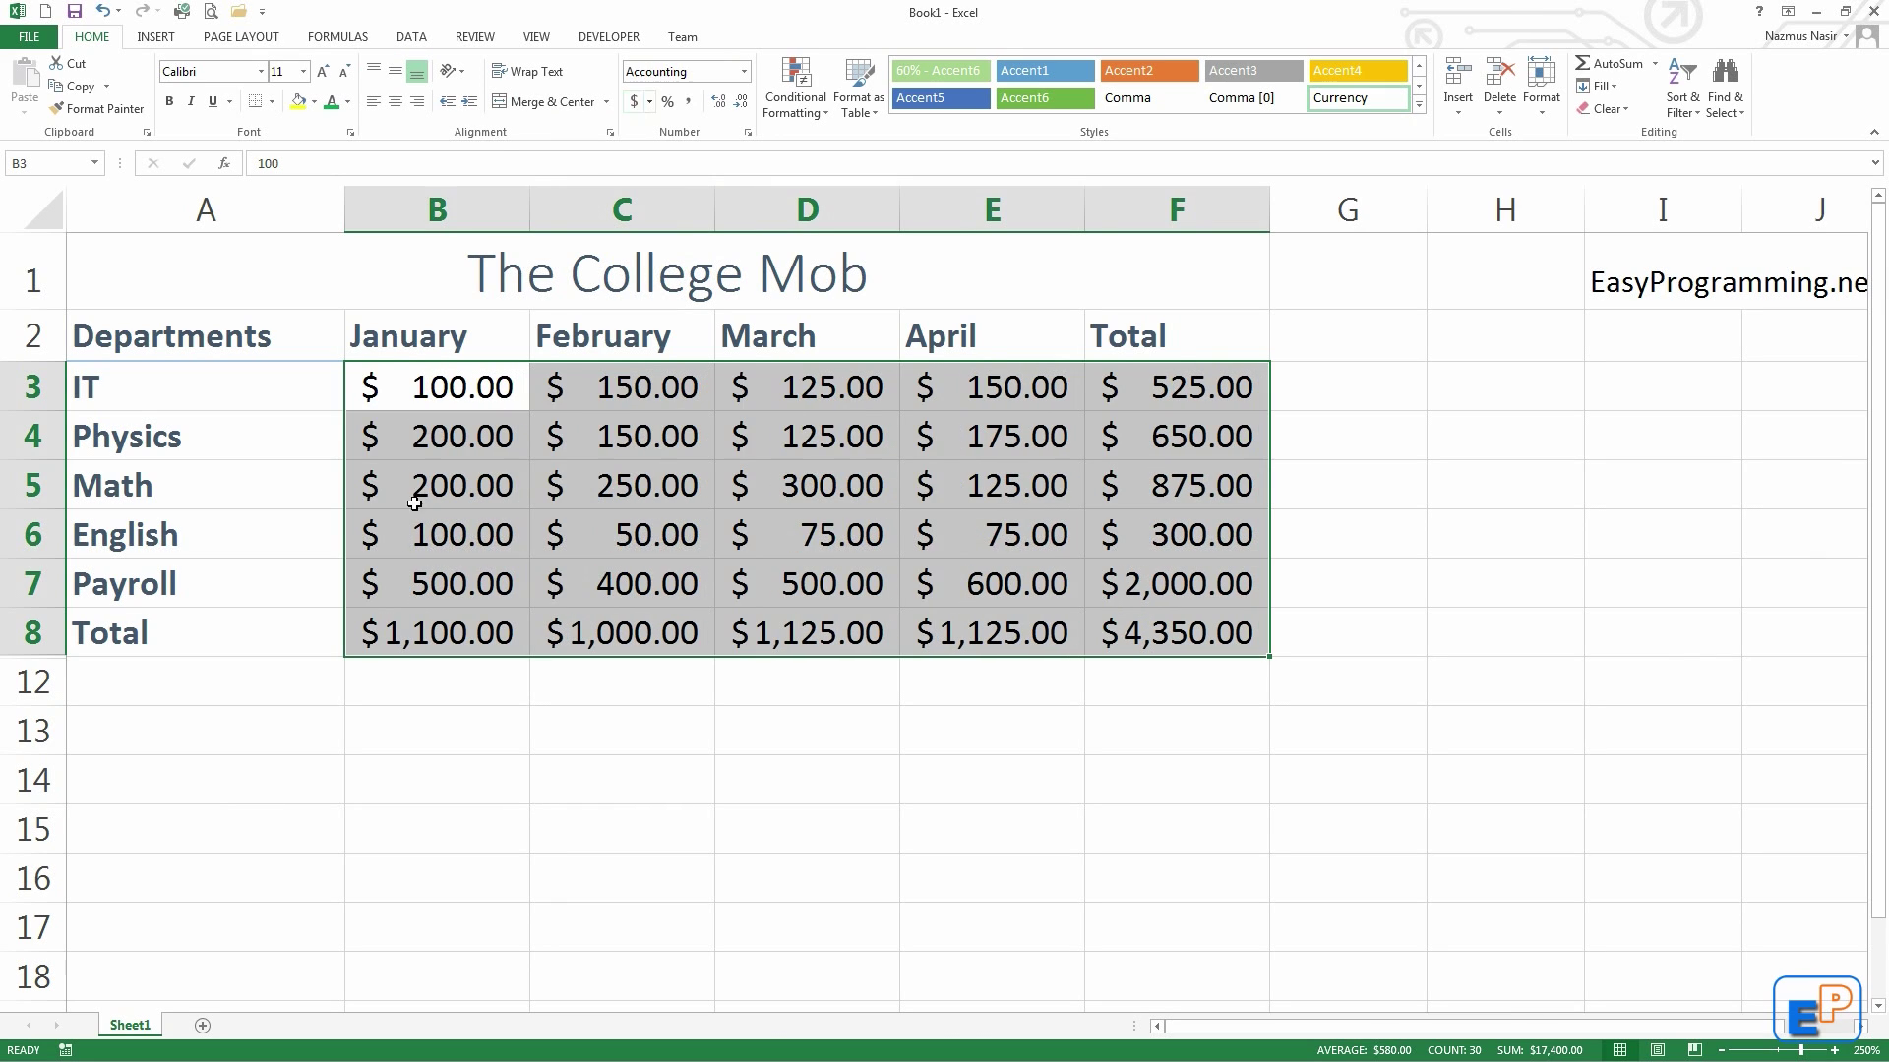
{"action": "left_click", "coordinate": [1191, 634]}
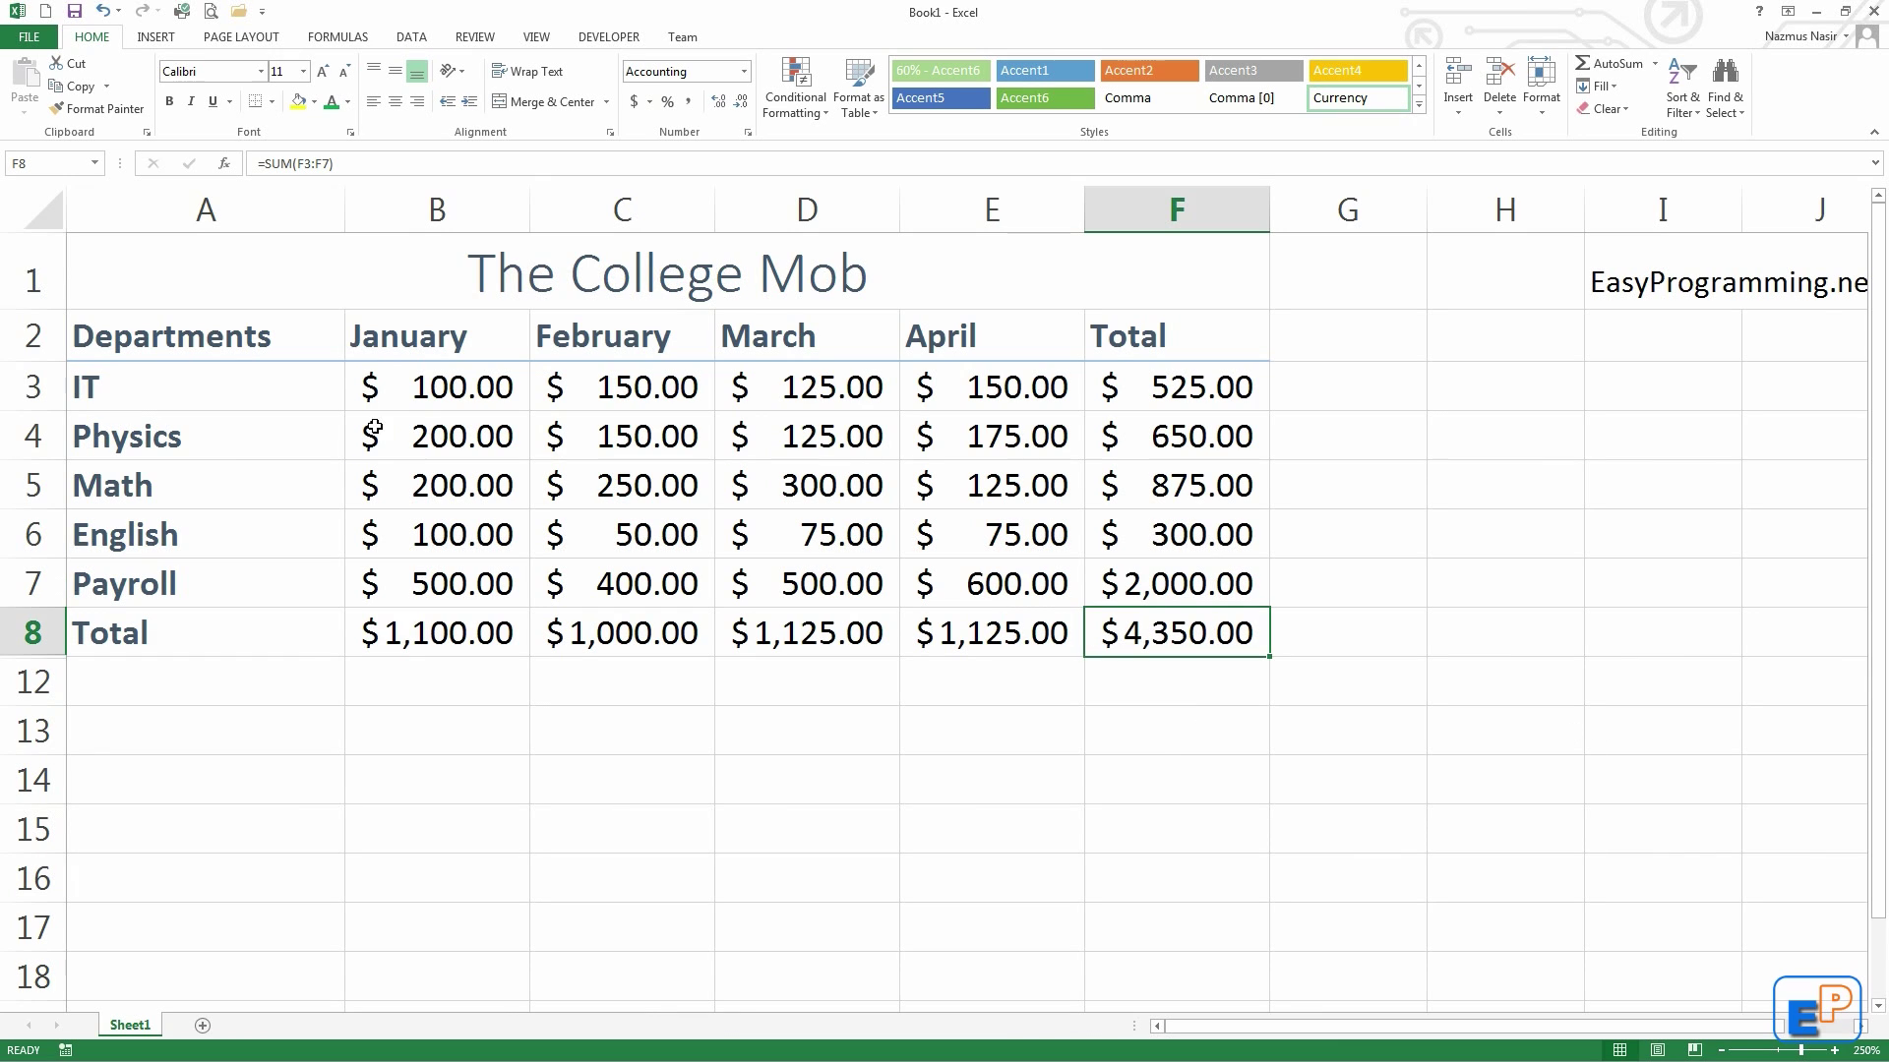
{"action": "left_click", "coordinate": [649, 101]}
{"action": "left_click", "coordinate": [760, 10]}
{"action": "left_click", "coordinate": [1045, 616]}
{"action": "left_click_drag", "start_coordinate": [472, 382], "coordinate": [1032, 536]}
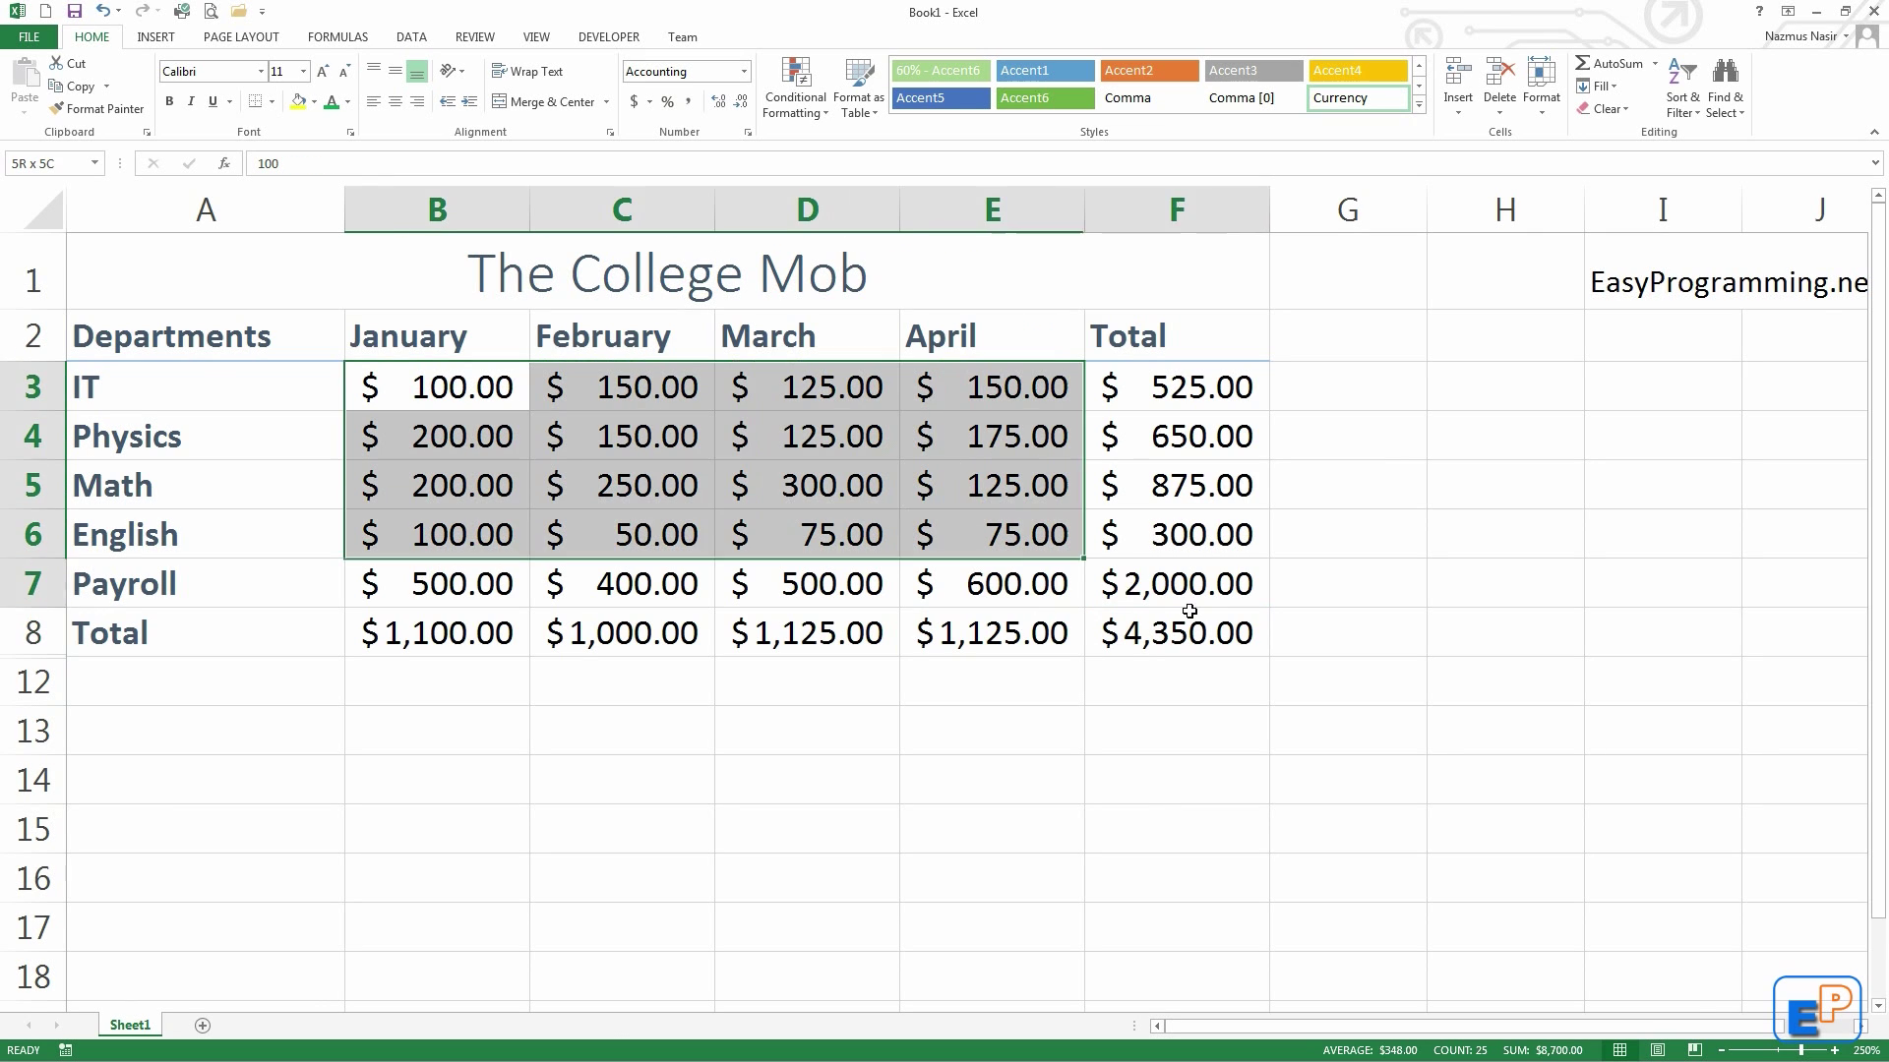
{"action": "left_click_drag", "start_coordinate": [1190, 611], "coordinate": [1220, 646]}
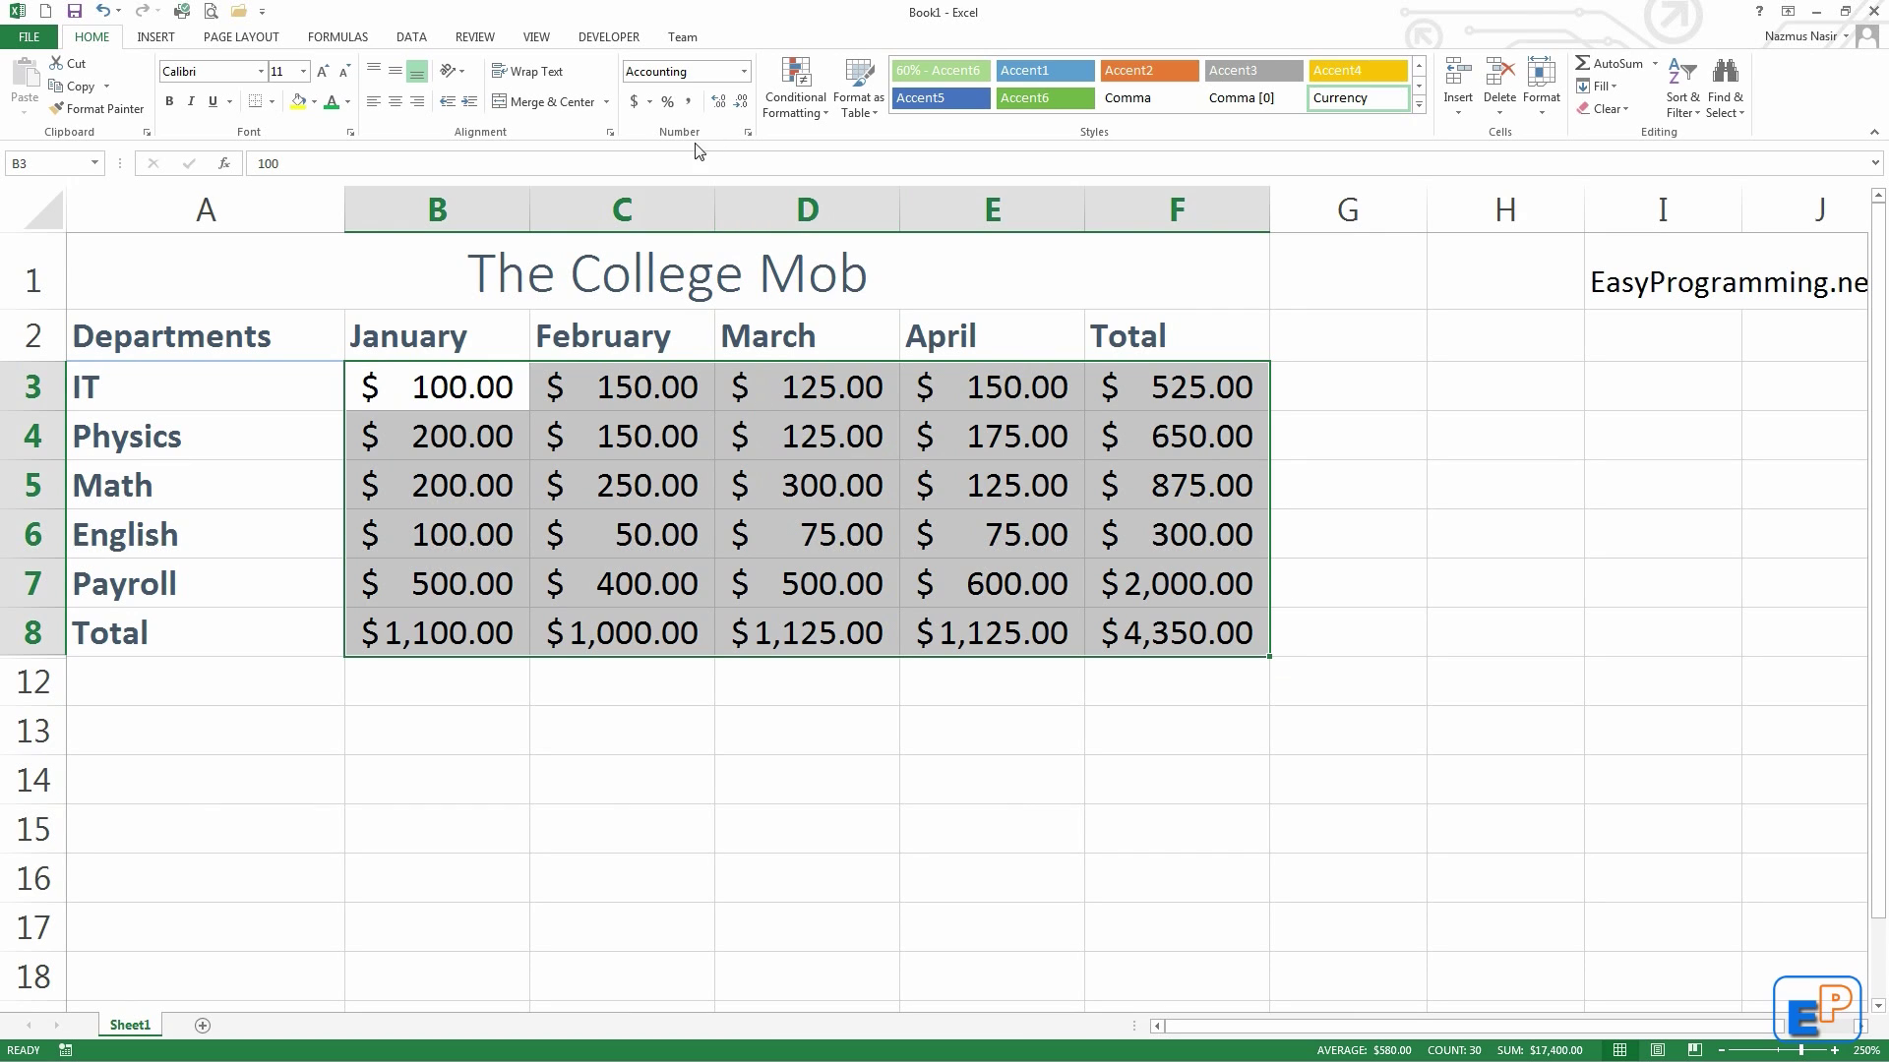
Step: Remove both decimal places so figures show whole dollars, then refit columns B and C
{"action": "left_click", "coordinate": [740, 102]}
{"action": "left_click", "coordinate": [741, 102]}
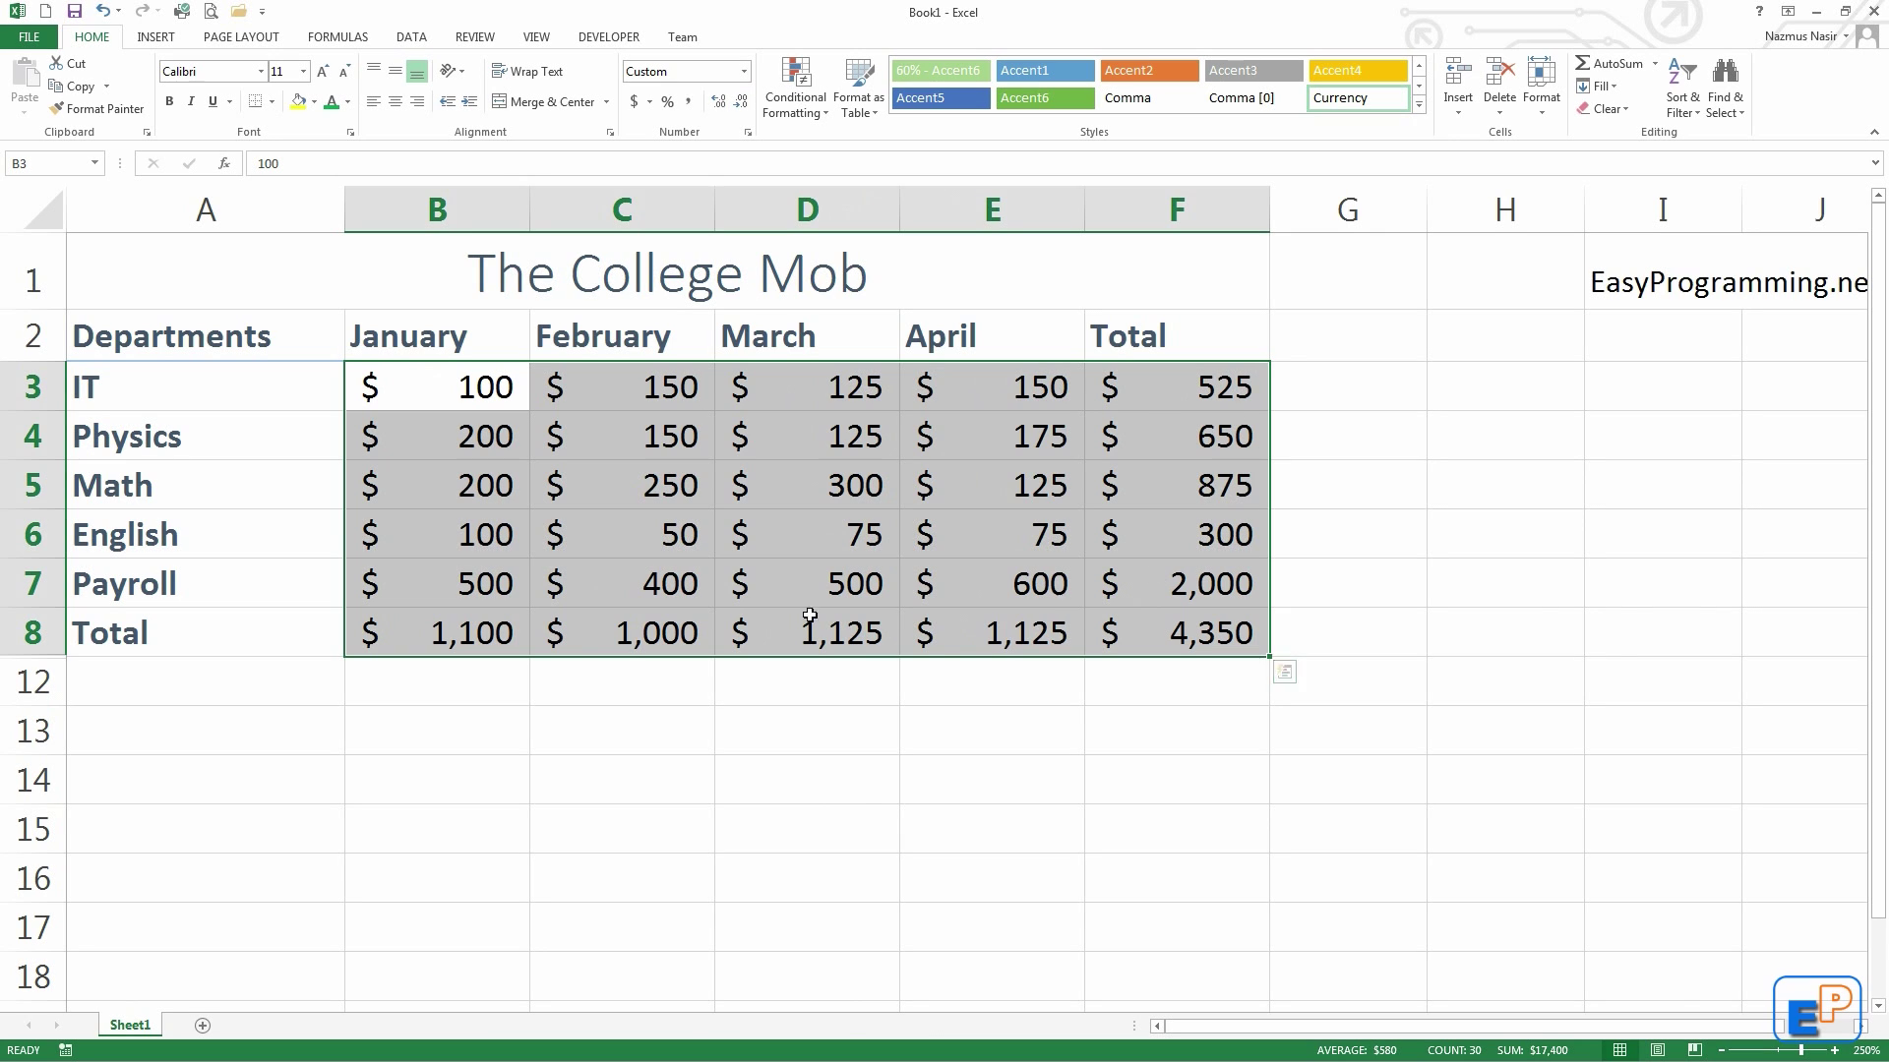
{"action": "left_click", "coordinate": [547, 622]}
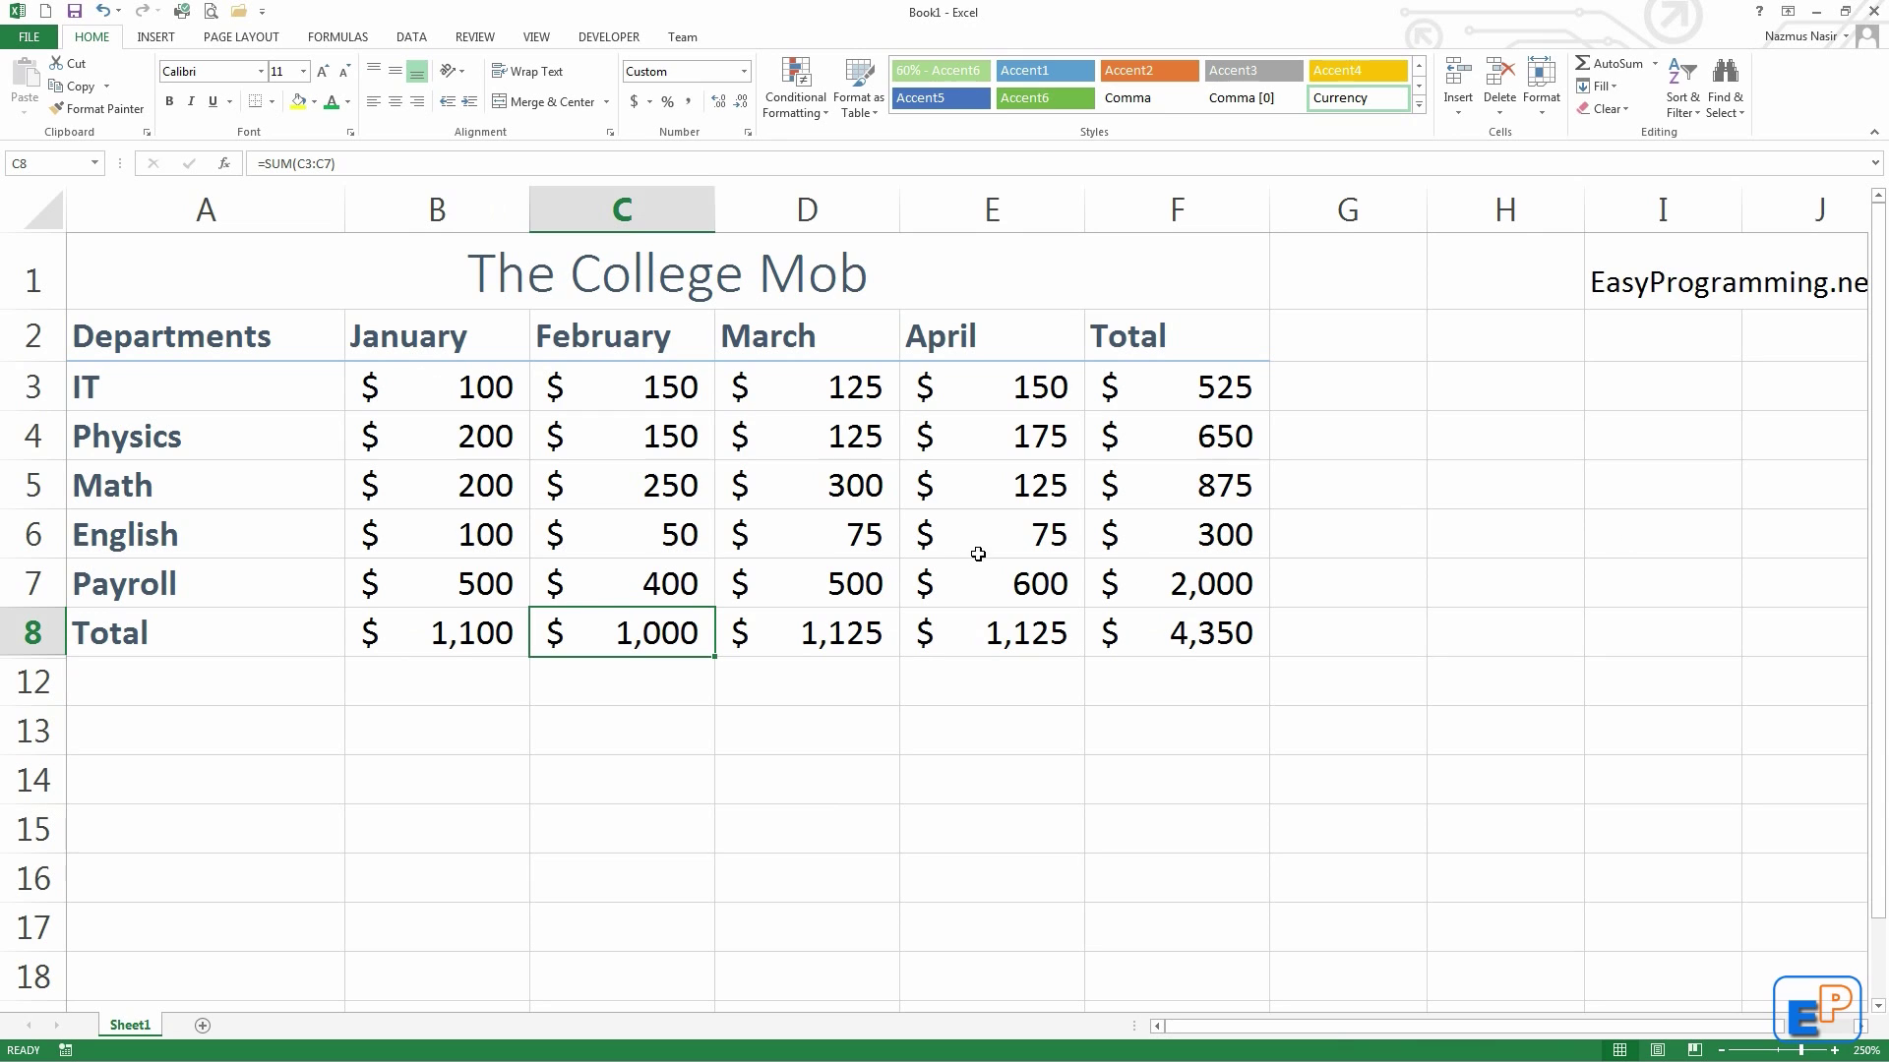
{"action": "double_click", "coordinate": [529, 204]}
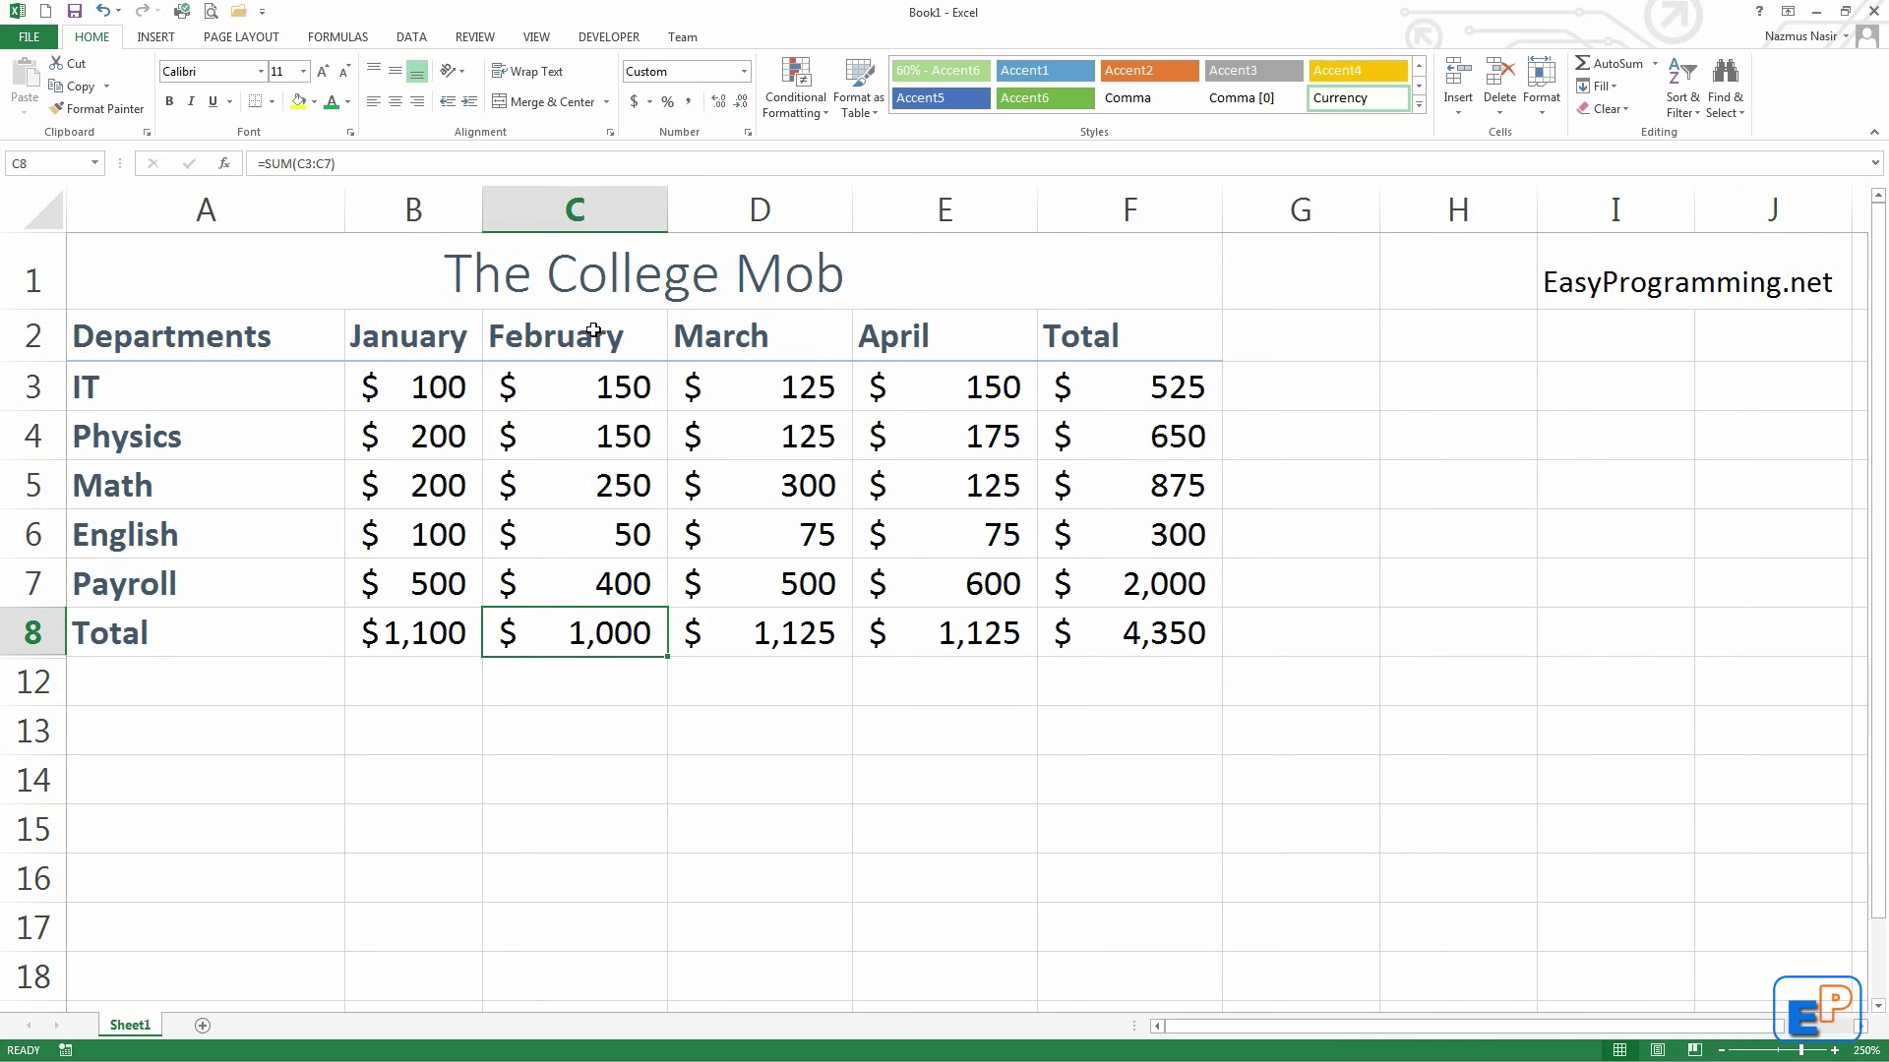
{"action": "left_click_drag", "start_coordinate": [484, 204], "coordinate": [499, 204]}
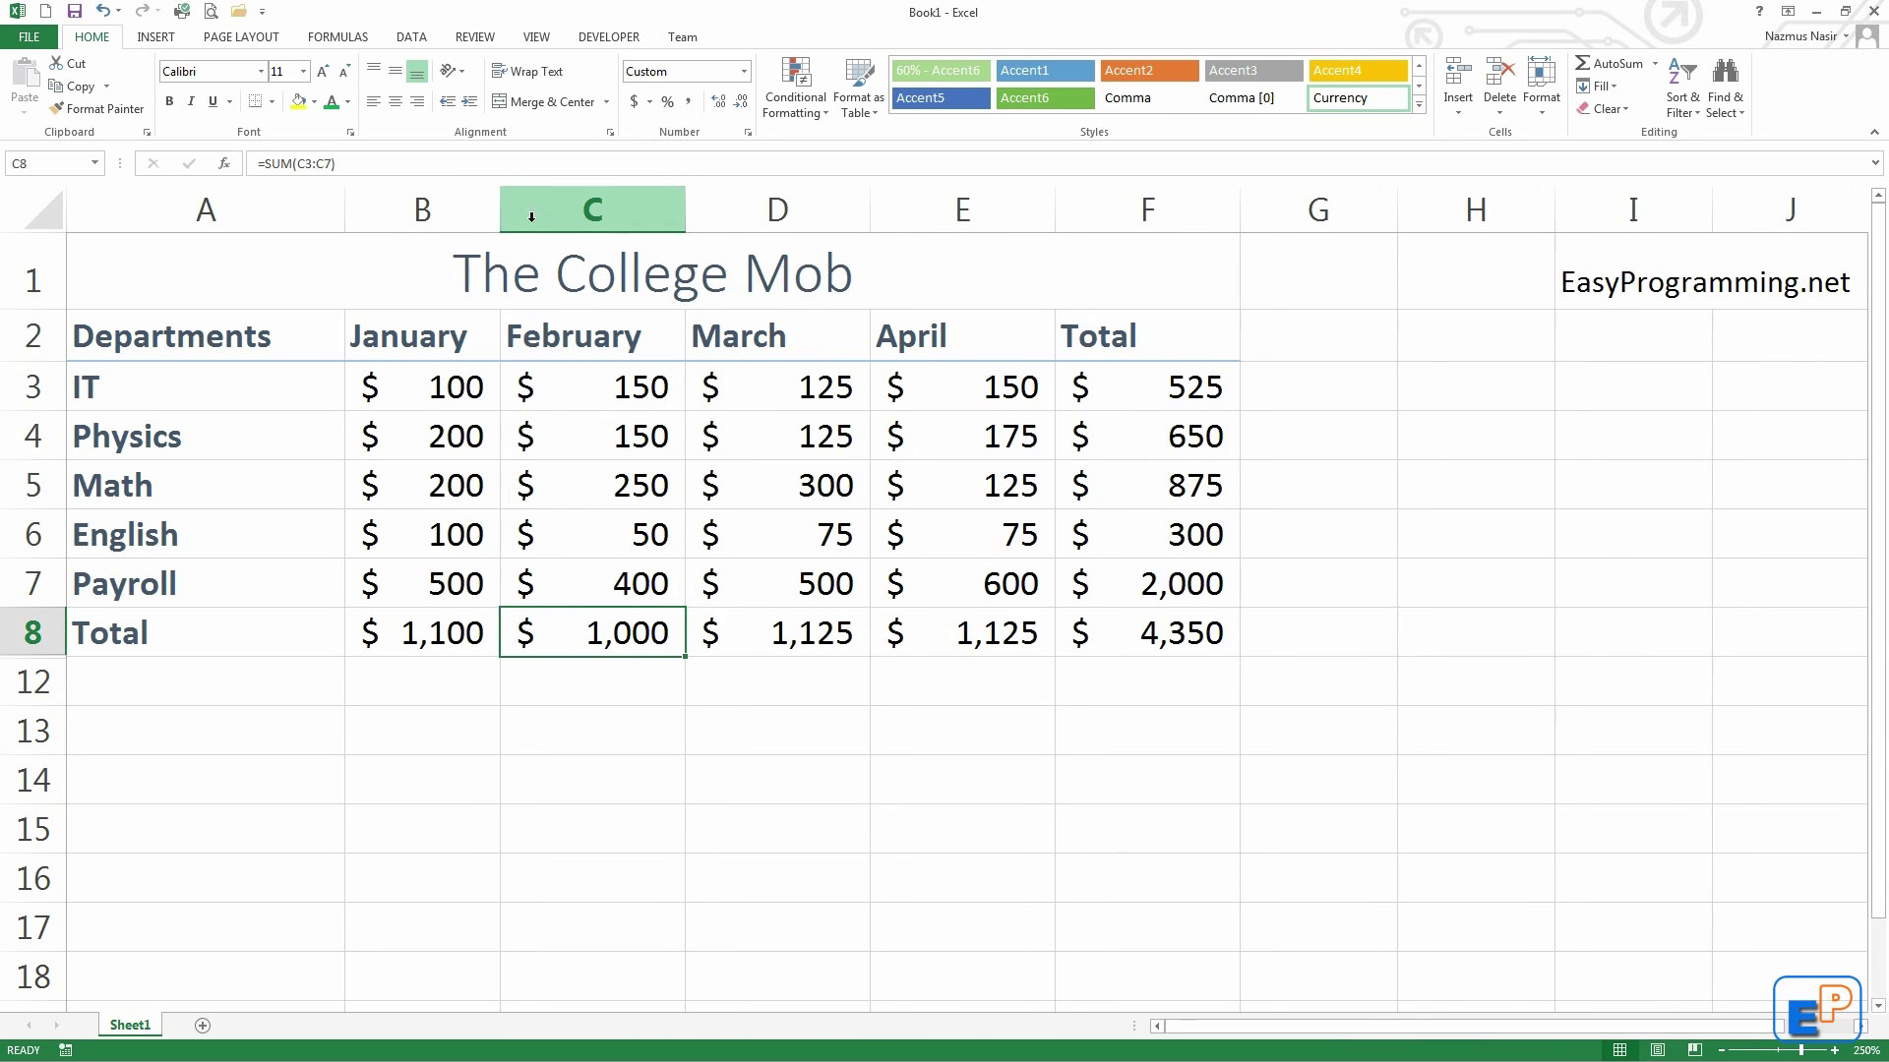
{"action": "left_click_drag", "start_coordinate": [687, 214], "coordinate": [674, 208]}
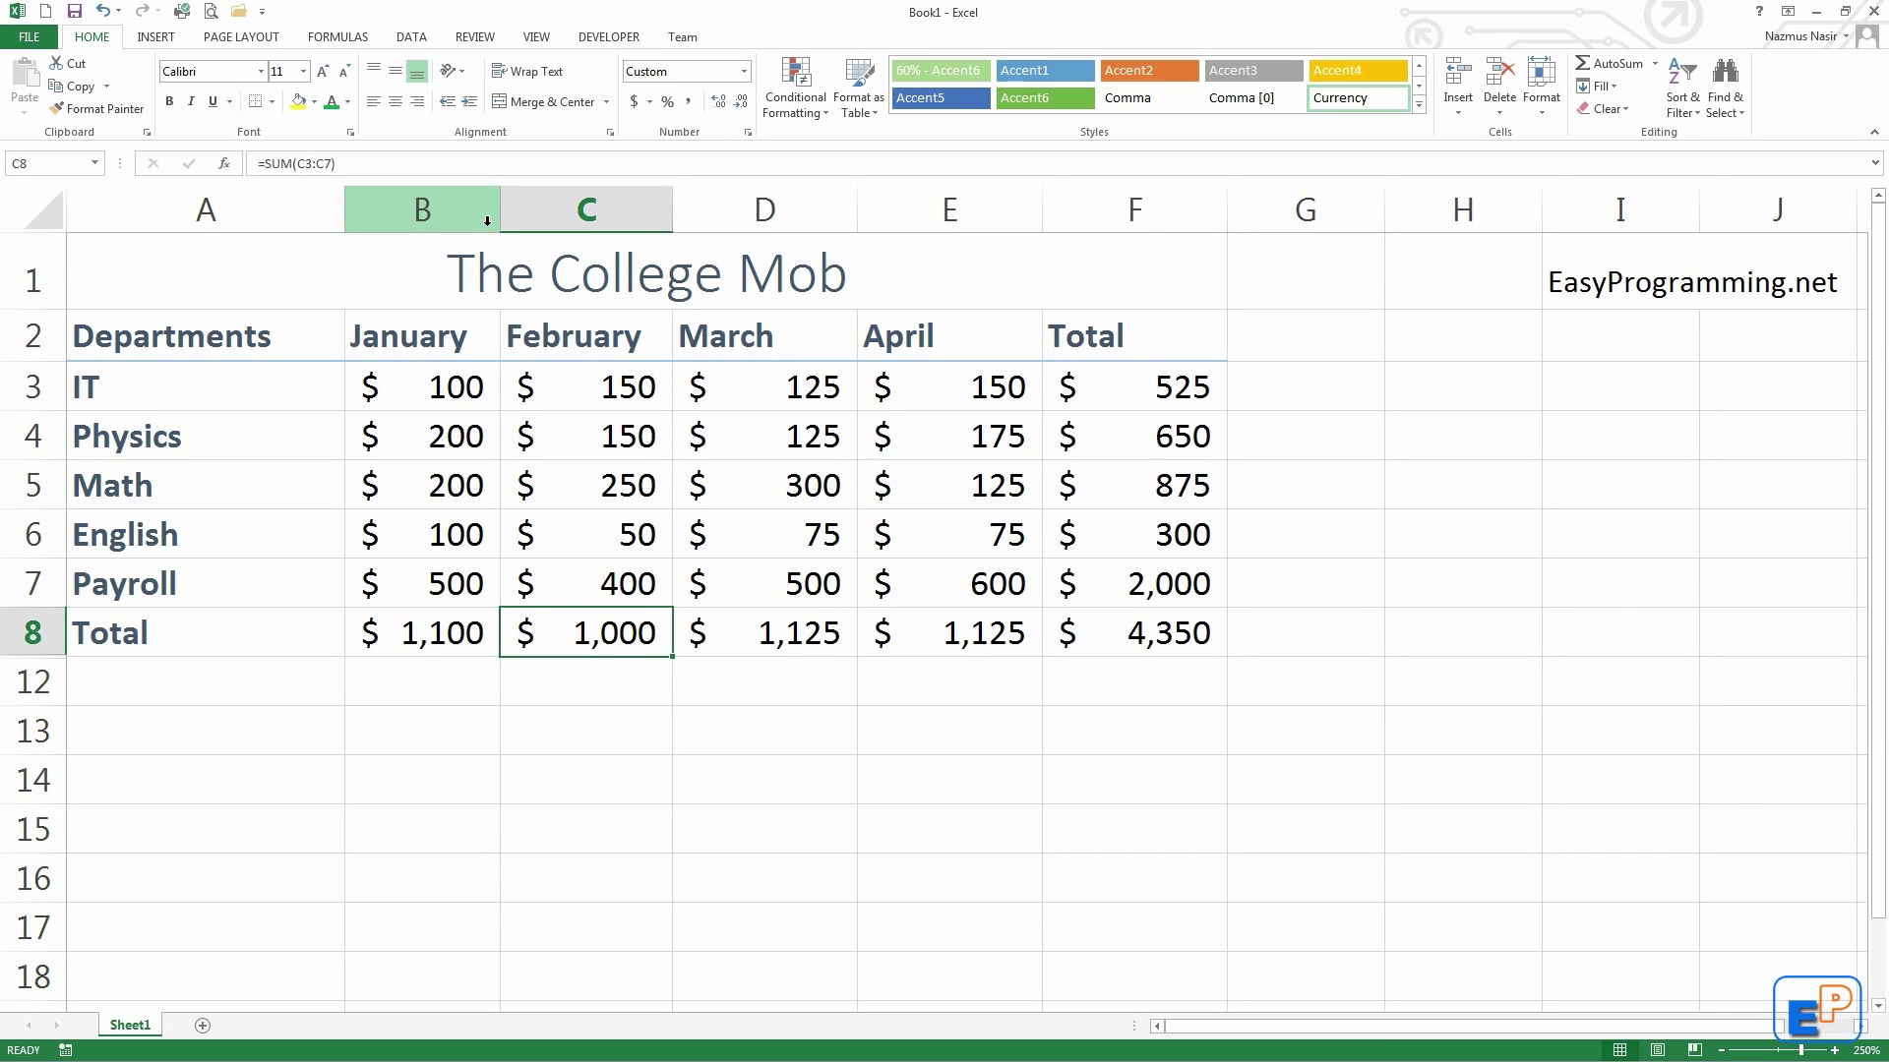
{"action": "left_click_drag", "start_coordinate": [500, 207], "coordinate": [509, 223]}
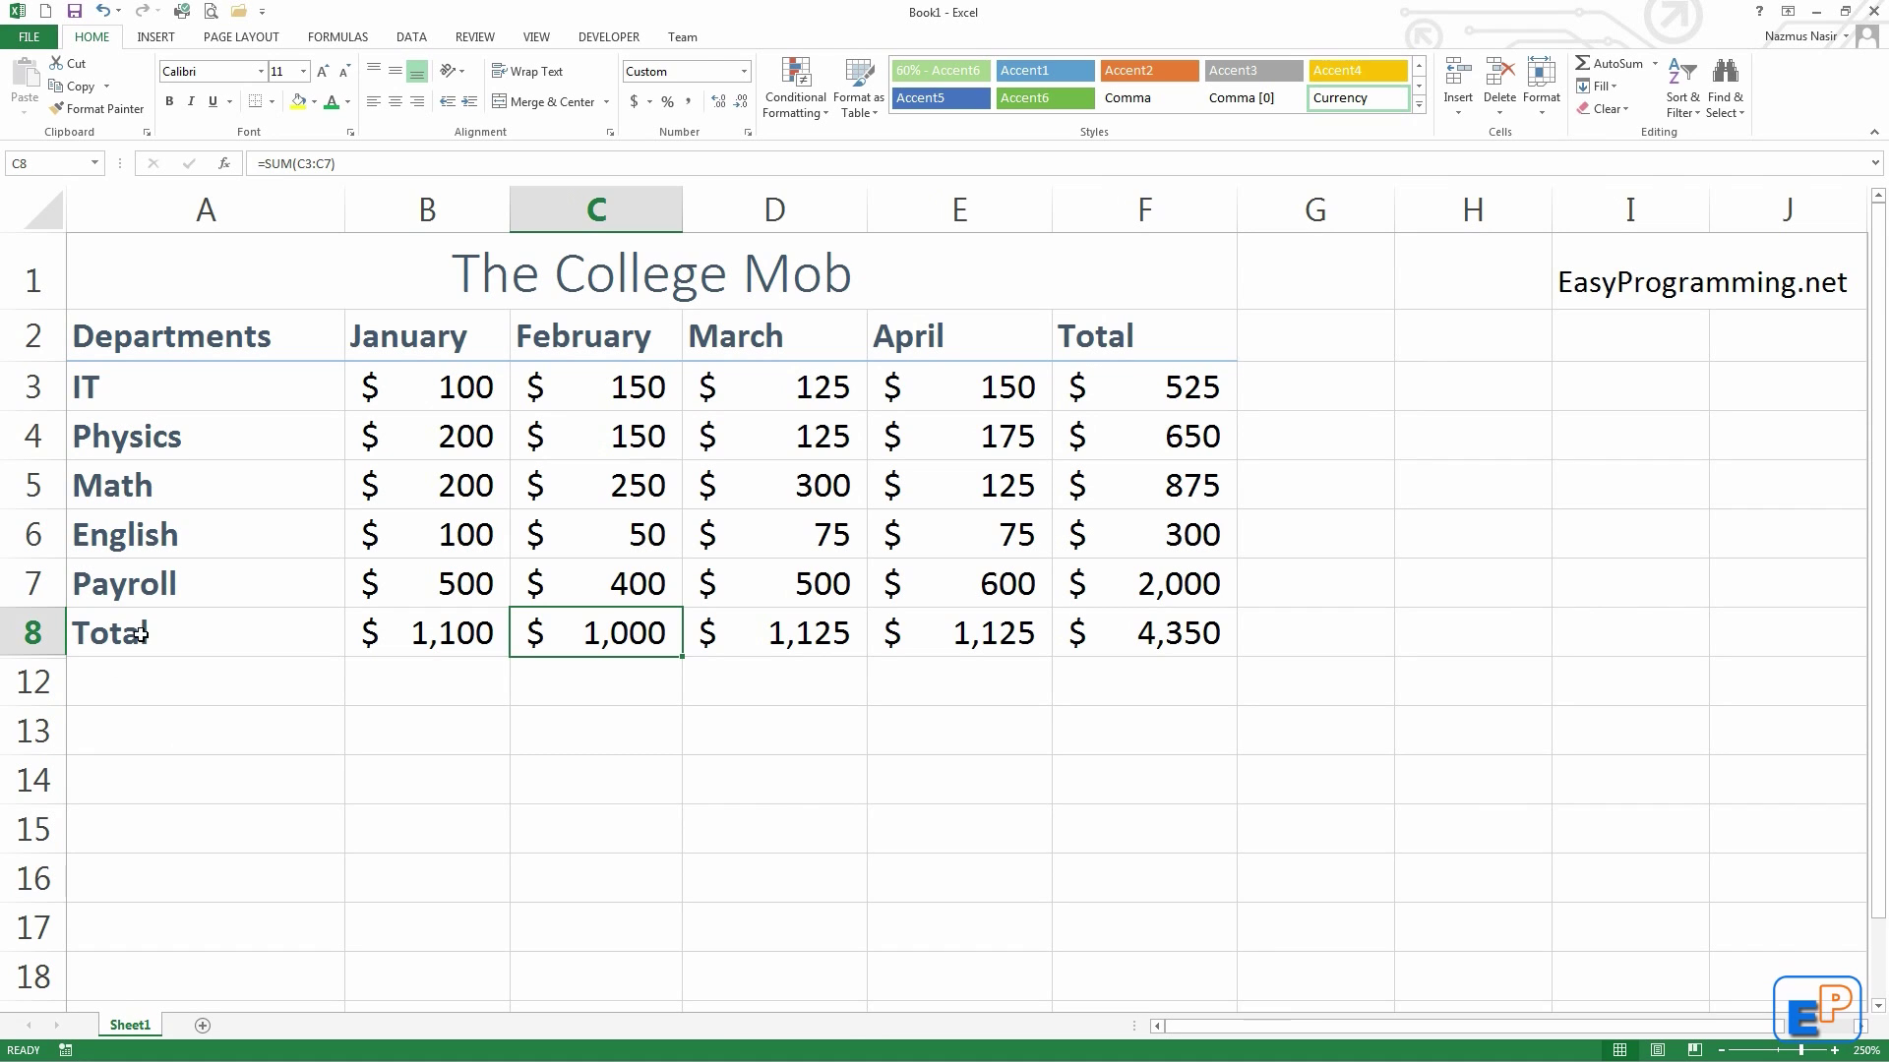
{"action": "left_click_drag", "start_coordinate": [139, 632], "coordinate": [1118, 633]}
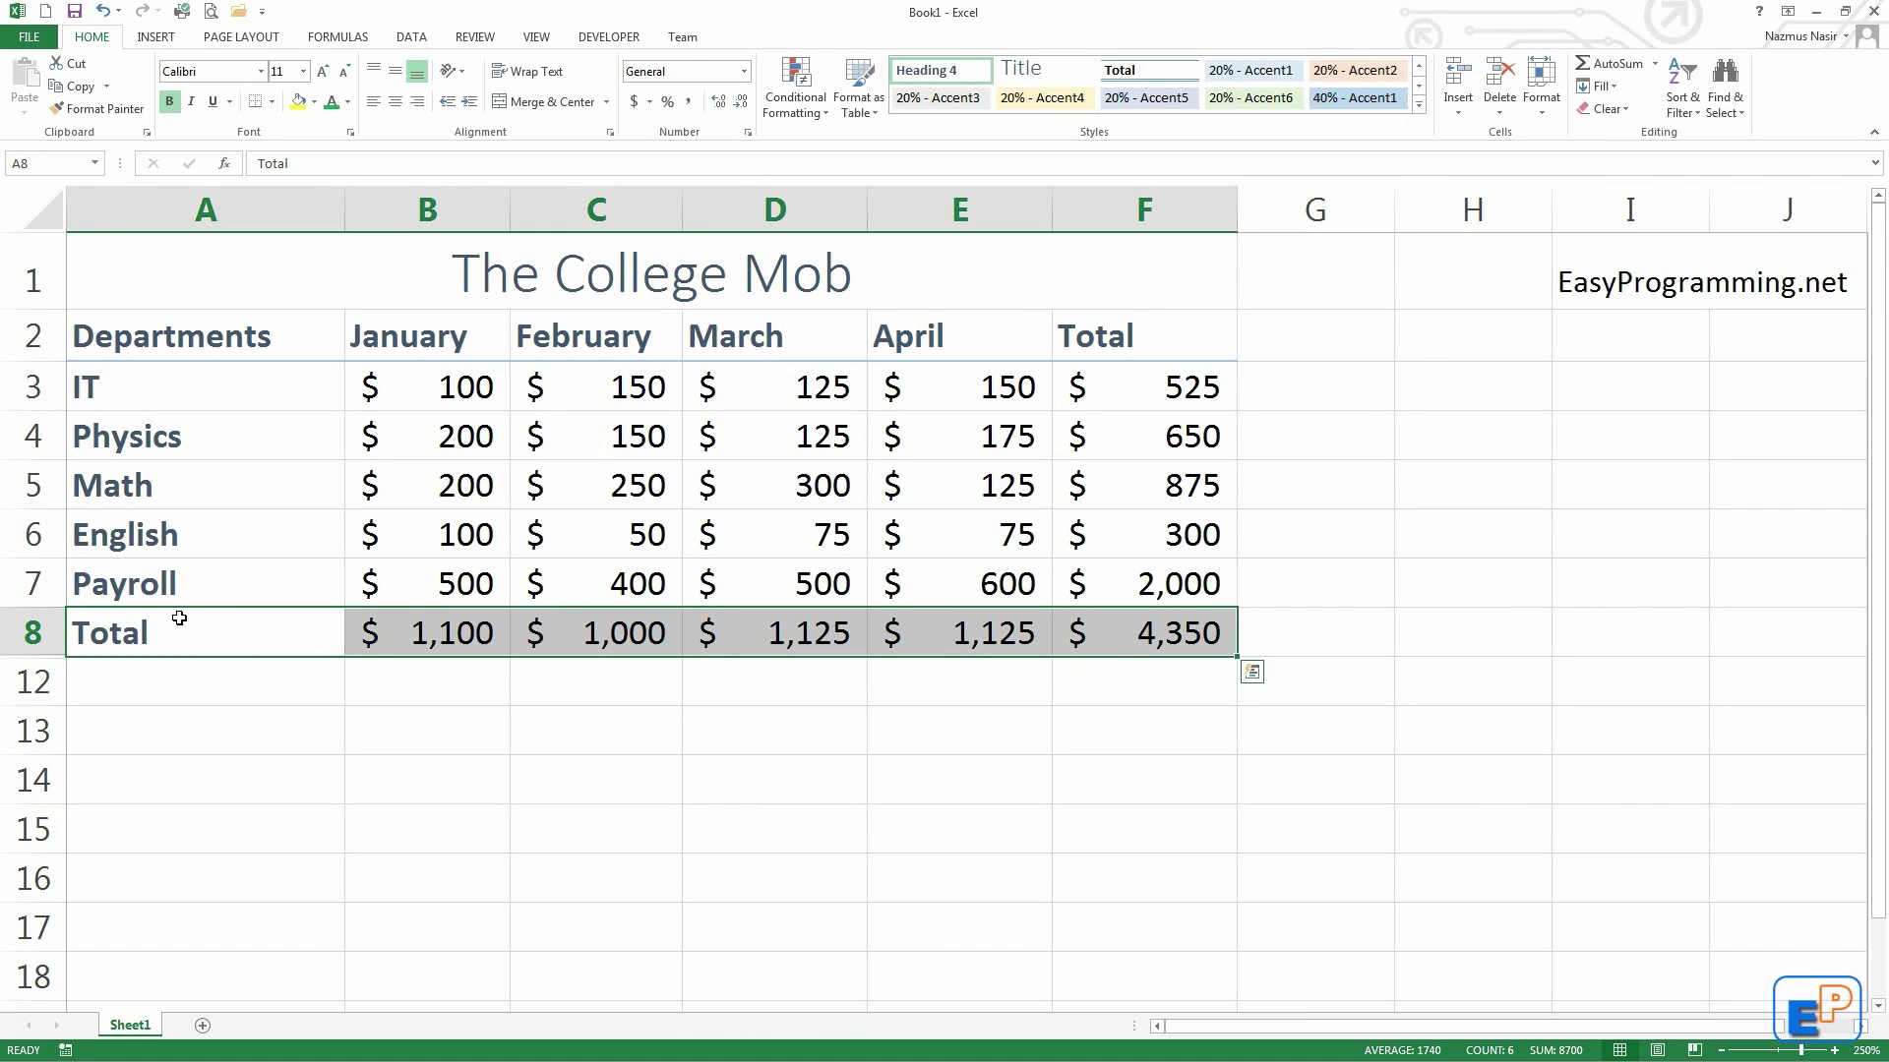
Step: Apply the Total cell style to row 8
{"action": "left_click", "coordinate": [1419, 104]}
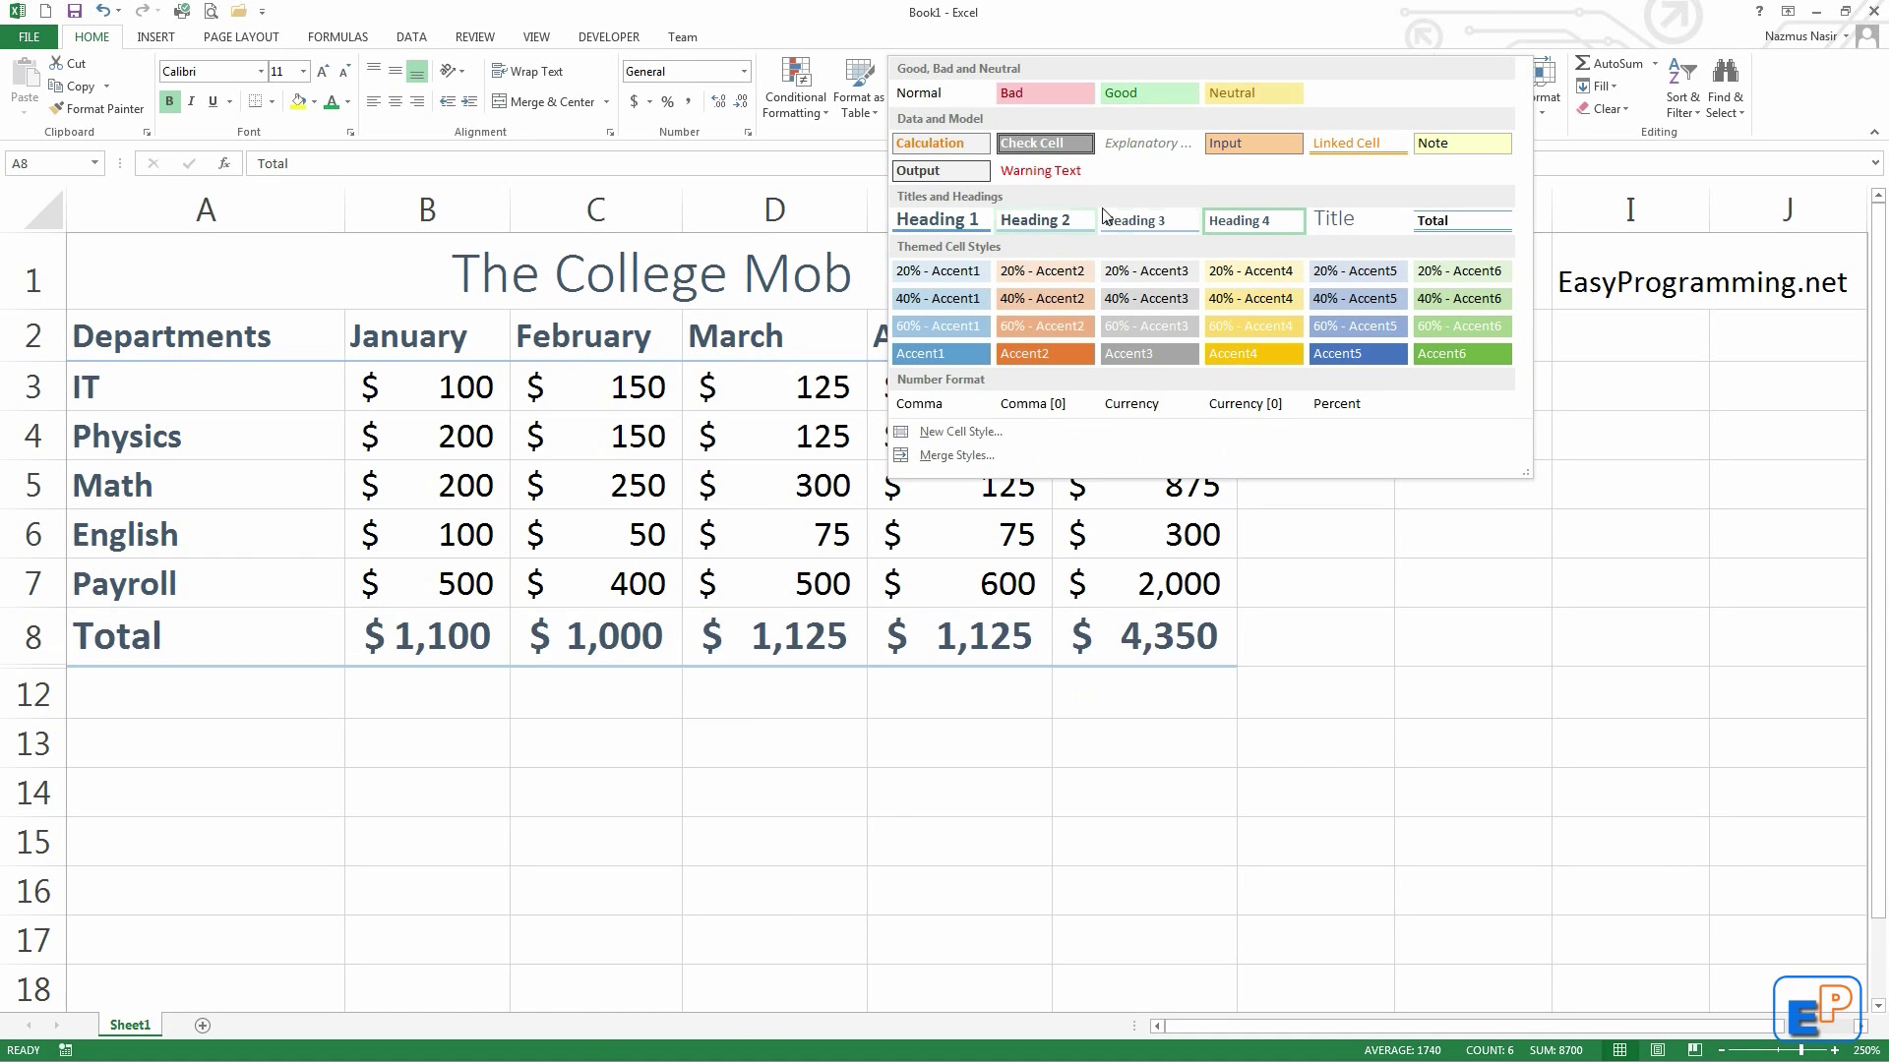
{"action": "left_click", "coordinate": [1435, 228]}
{"action": "left_click", "coordinate": [590, 755]}
Step: Check the row 8 sum formulas from January's B8 to the F8 grand total
{"action": "left_click", "coordinate": [443, 627]}
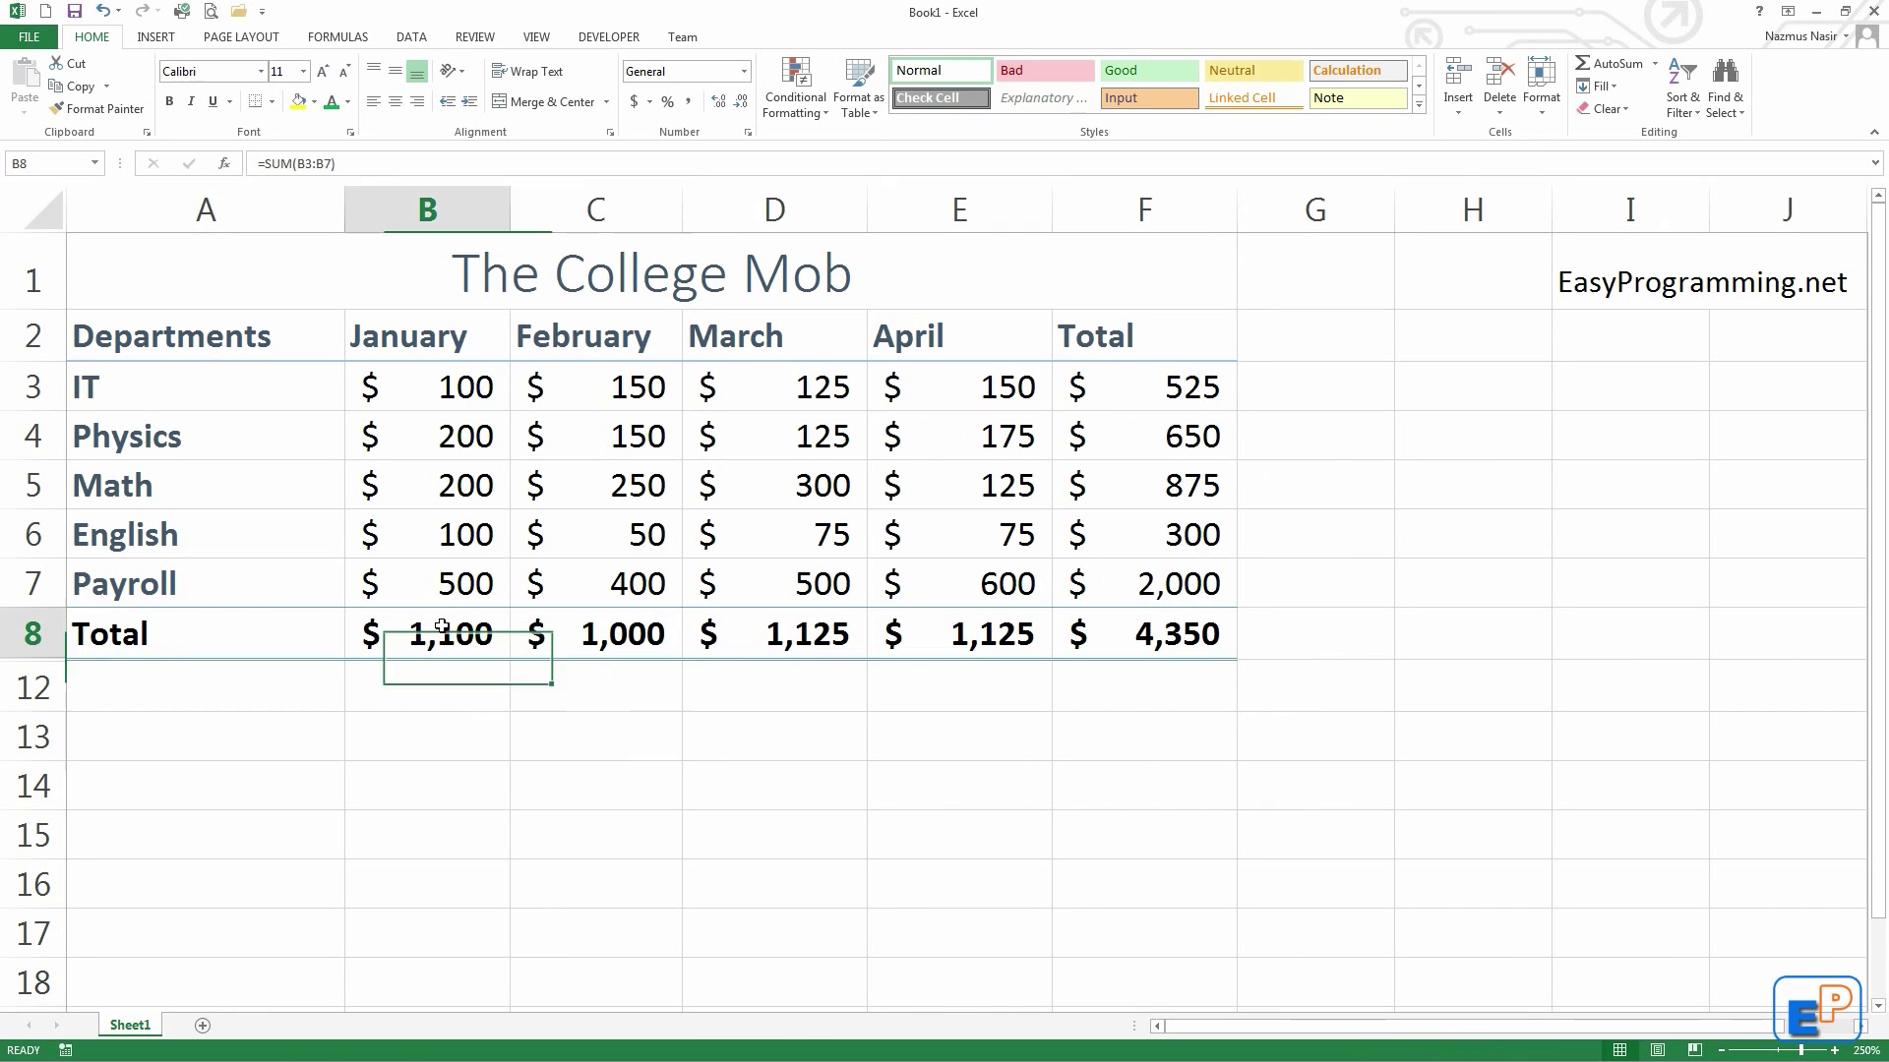
{"action": "key", "text": "Right"}
{"action": "key", "text": "Right"}
{"action": "key", "text": "Right"}
{"action": "key", "text": "Right"}
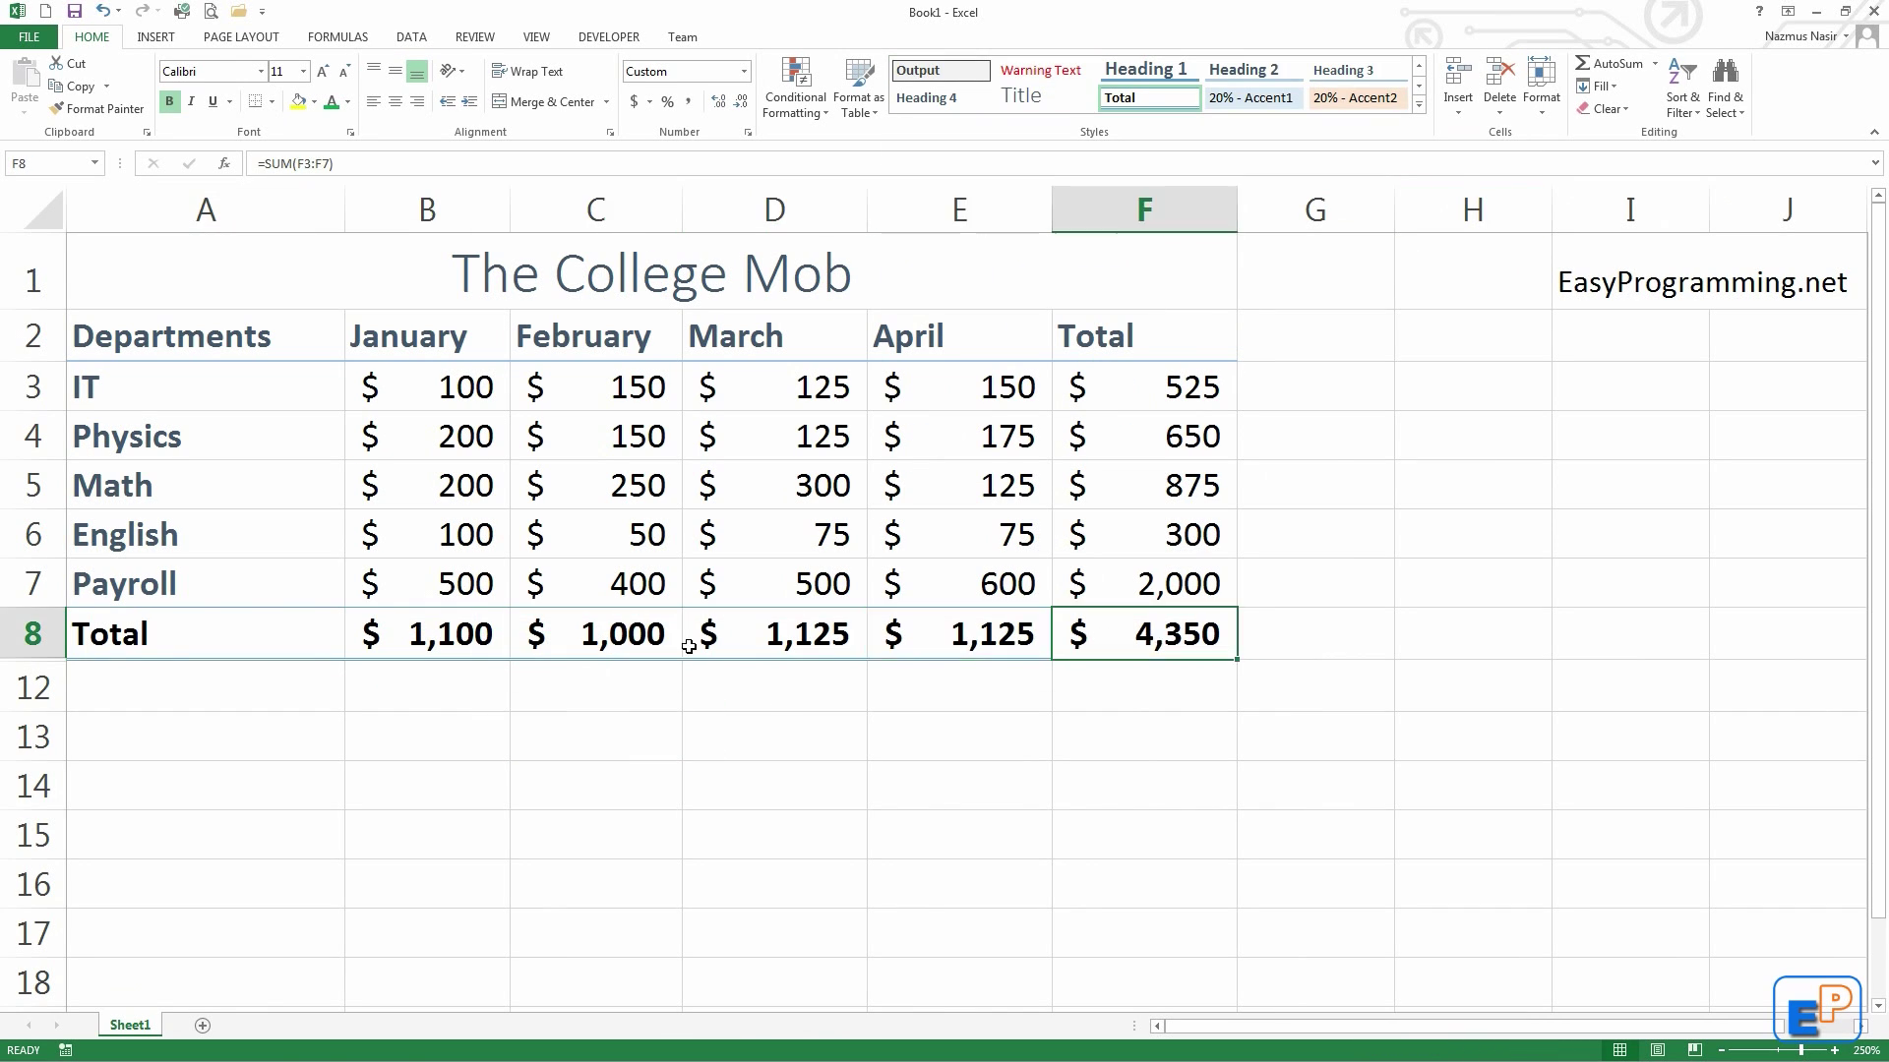
{"action": "left_click", "coordinate": [163, 646]}
{"action": "left_click", "coordinate": [417, 665]}
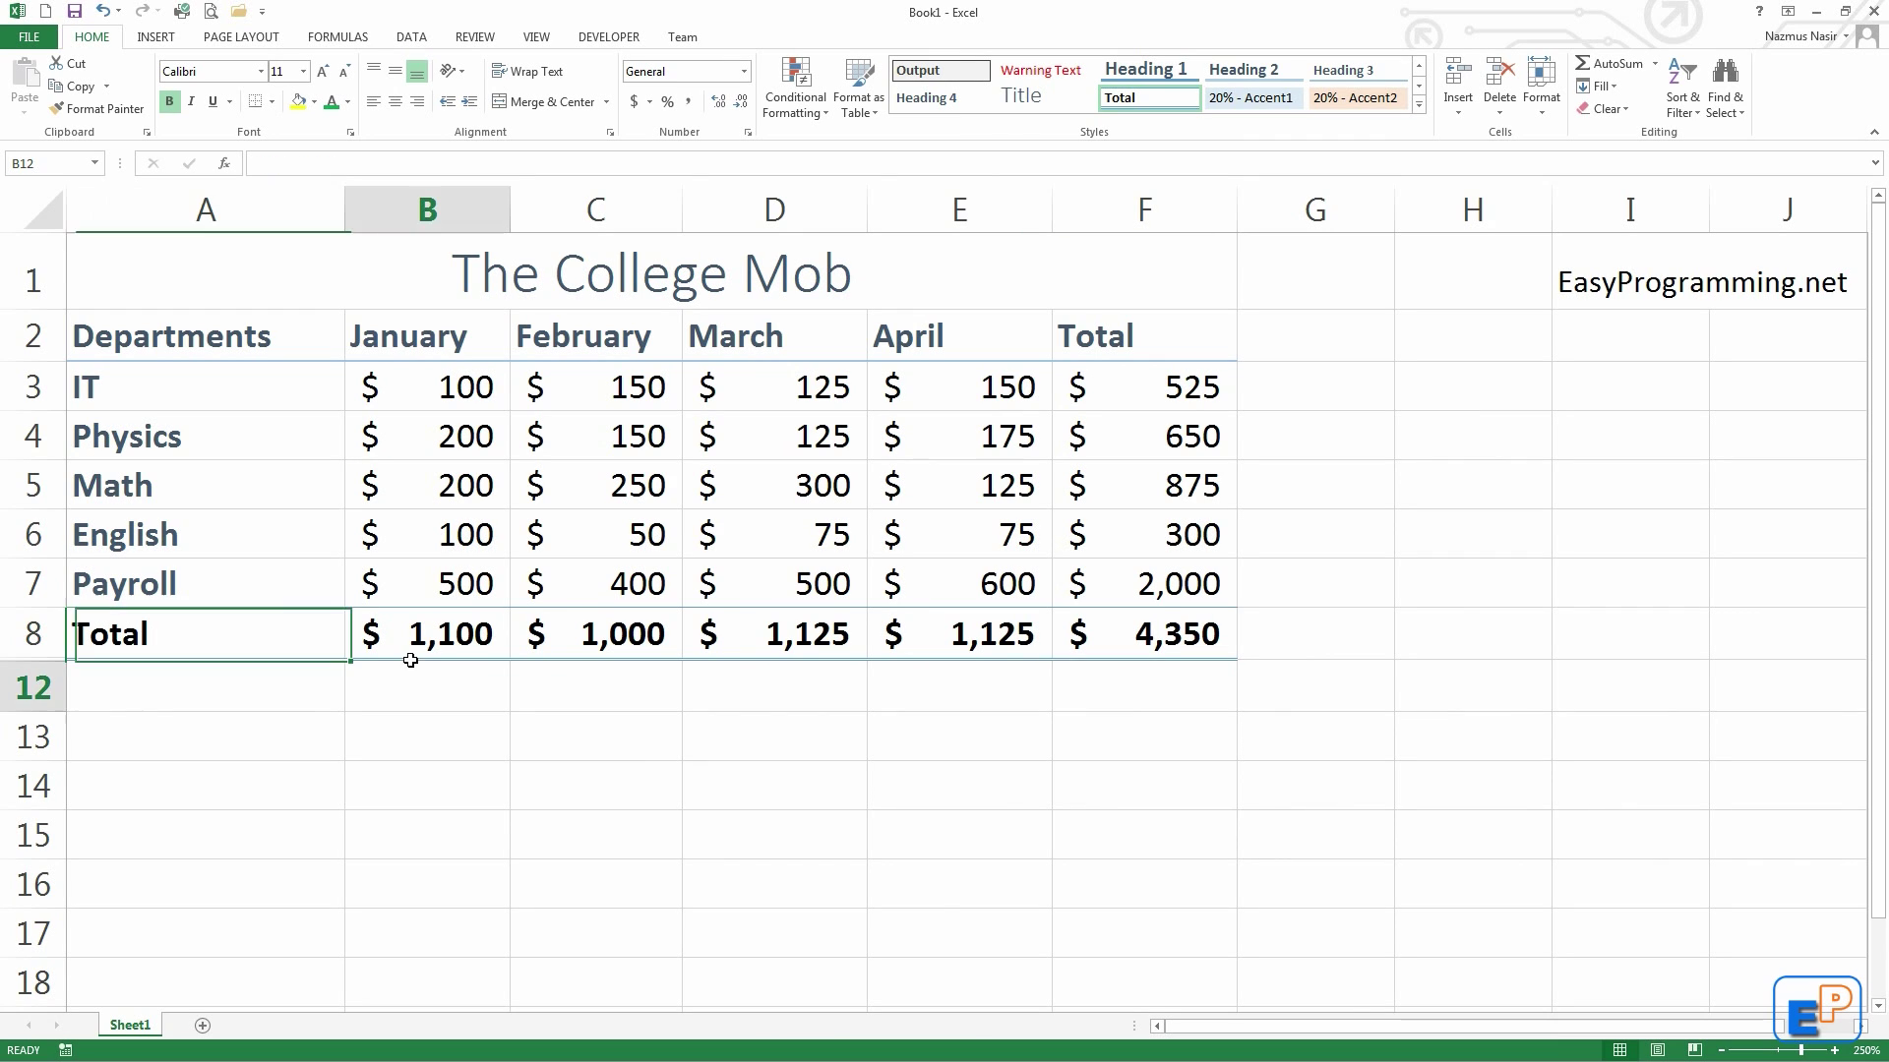
{"action": "left_click", "coordinate": [437, 639]}
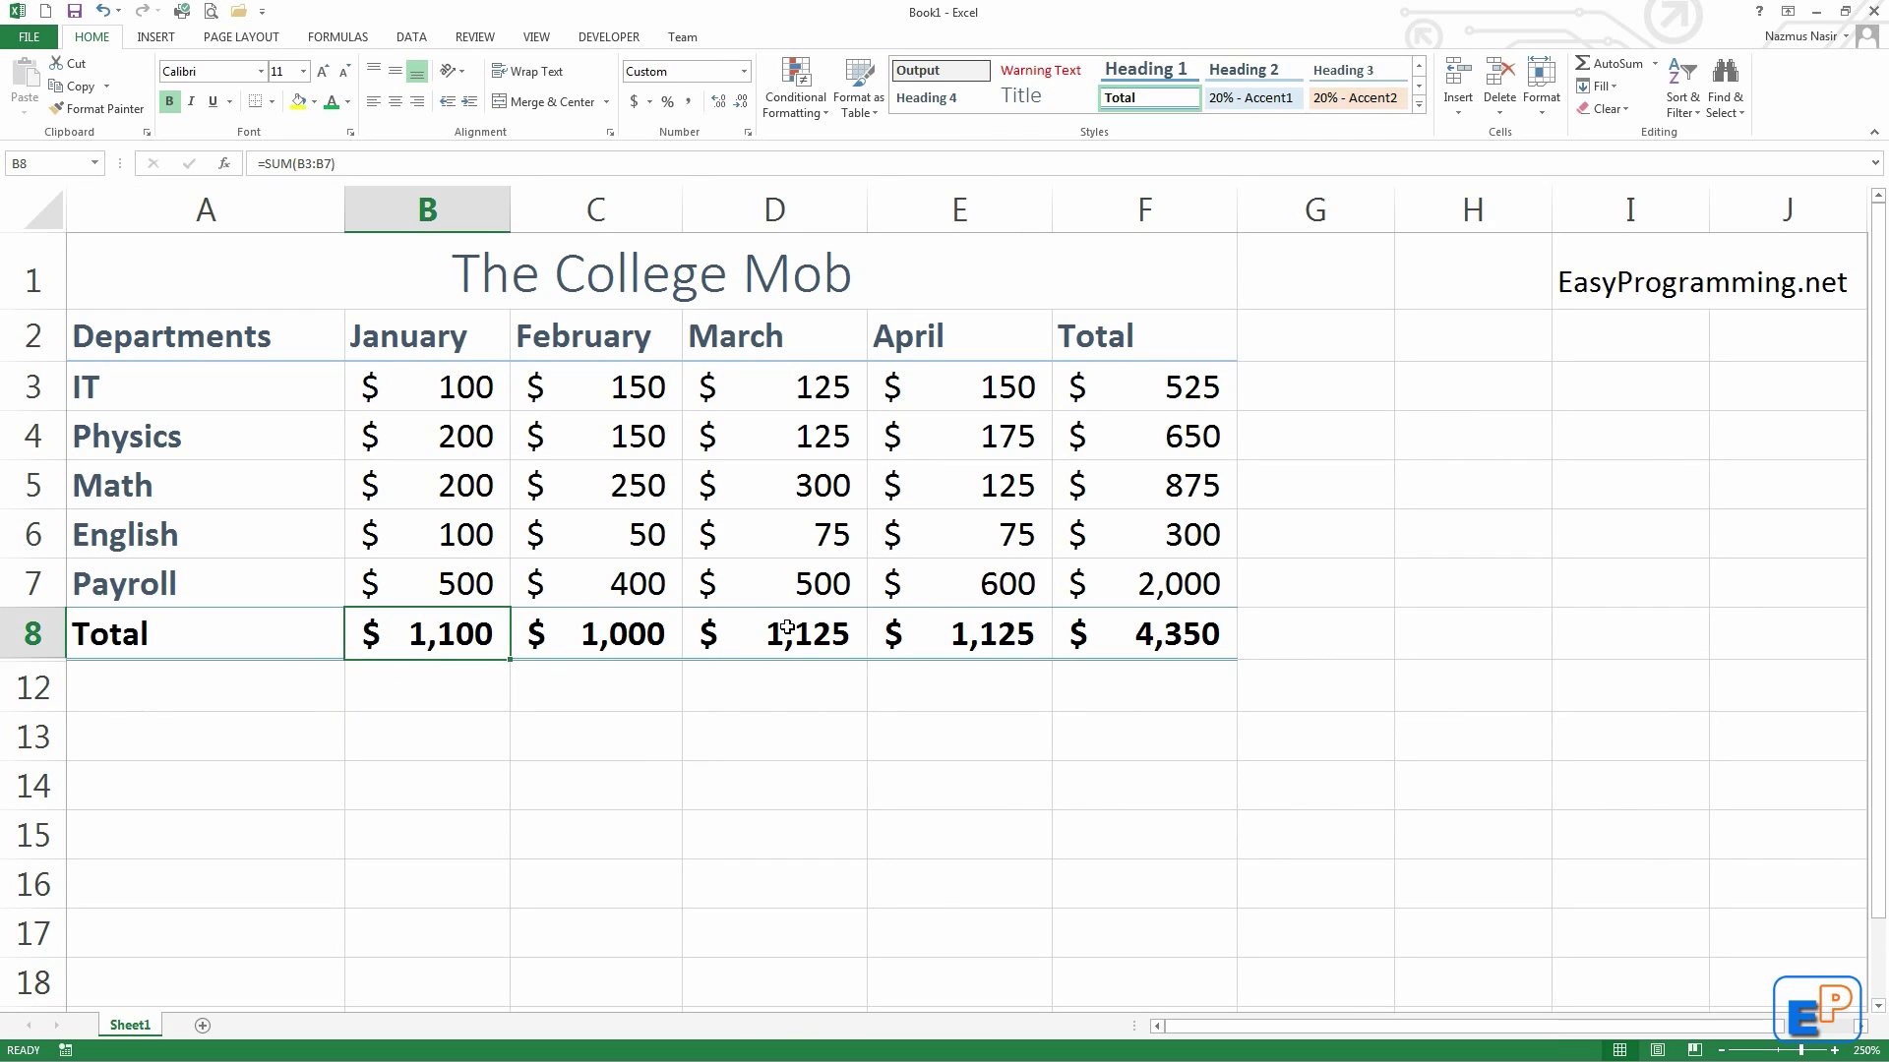
{"action": "left_click_drag", "start_coordinate": [1261, 630], "coordinate": [128, 634]}
{"action": "left_click", "coordinate": [1163, 618]}
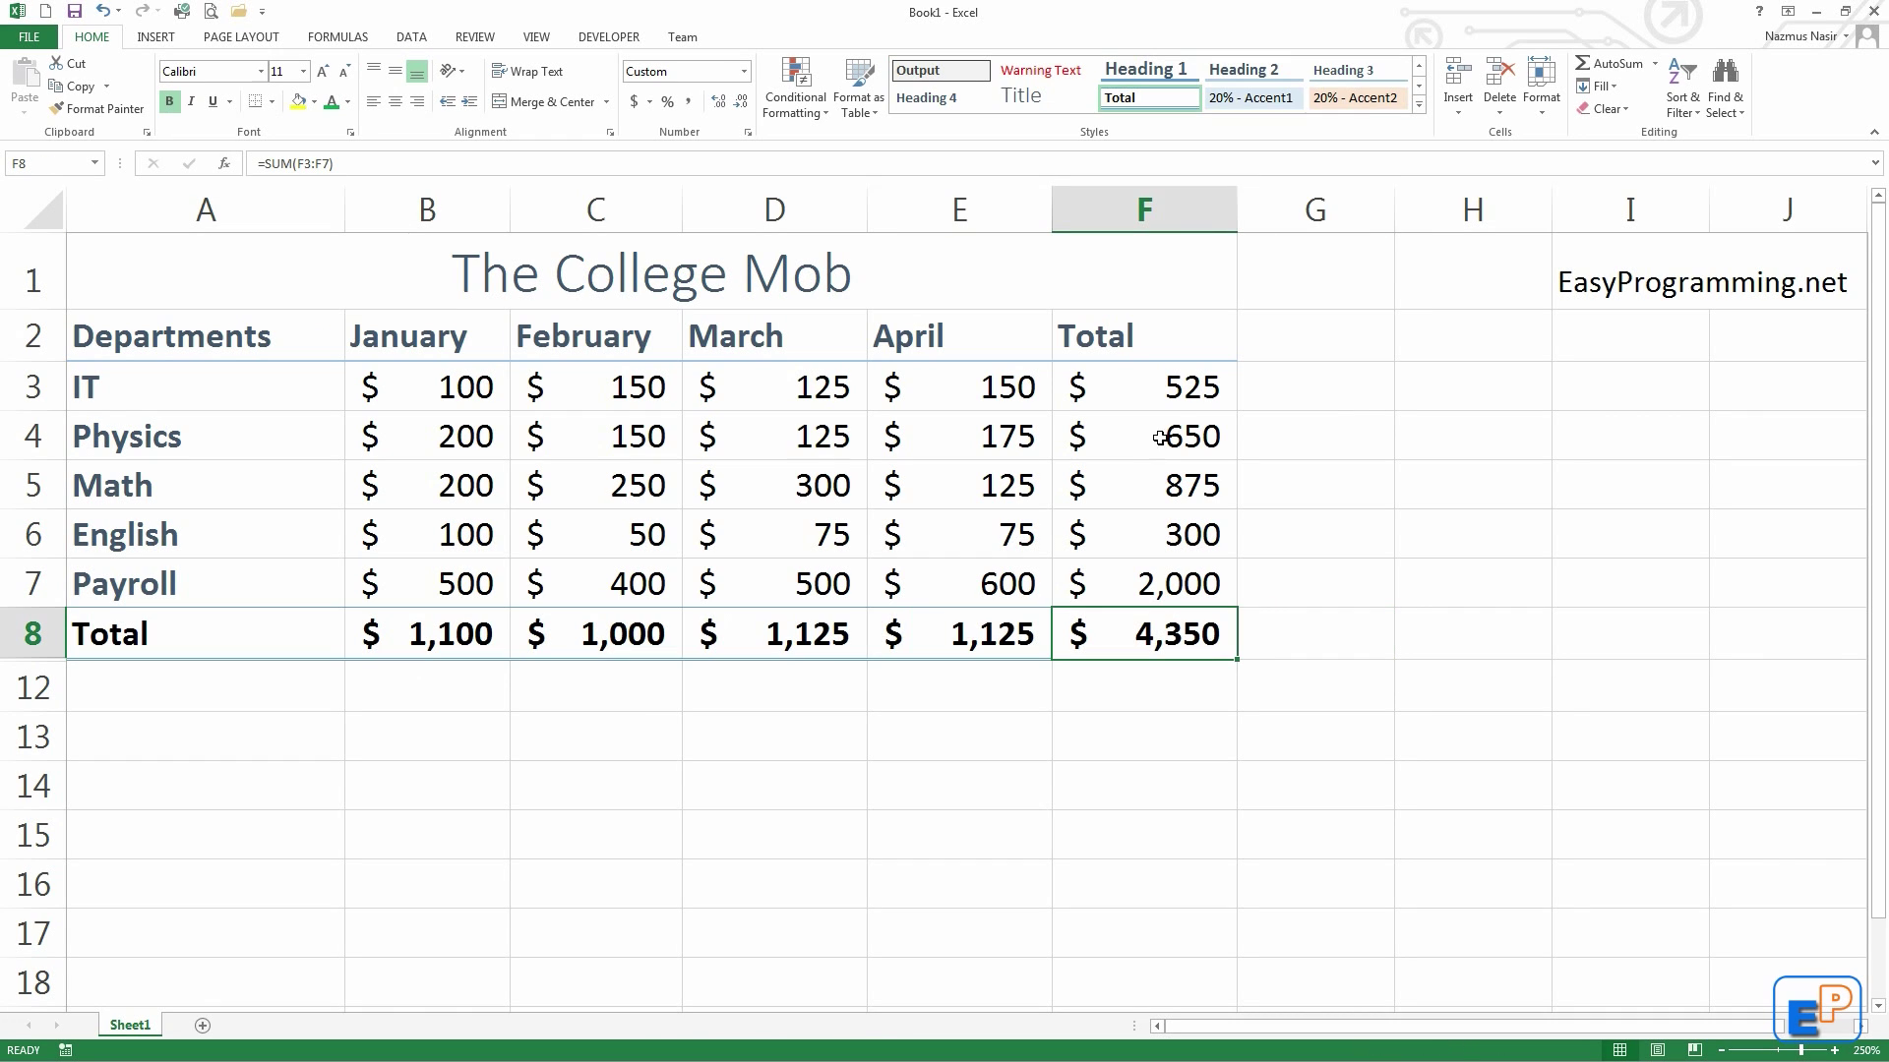
{"action": "left_click_drag", "start_coordinate": [1177, 394], "coordinate": [1190, 539]}
Step: Apply the 20% - Accent6 cell style to the monthly figures B3:E7
{"action": "left_click_drag", "start_coordinate": [434, 388], "coordinate": [949, 584]}
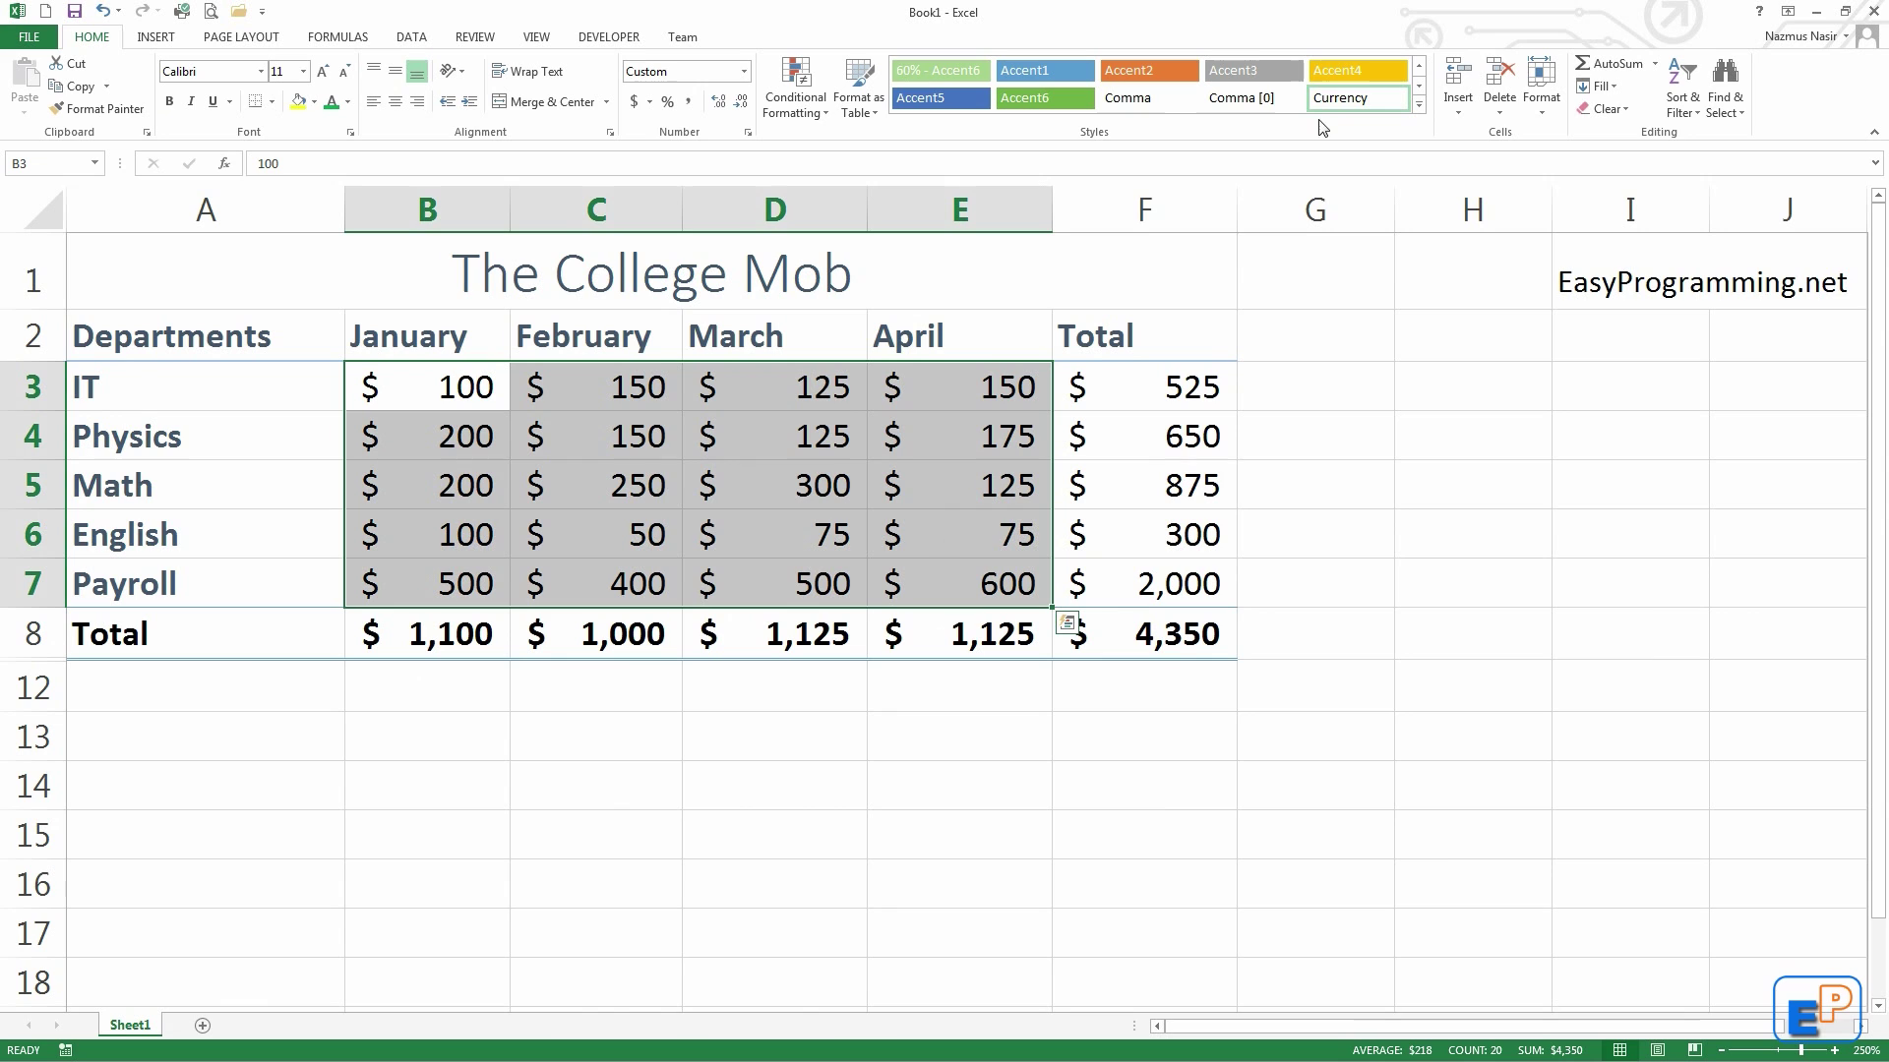
{"action": "left_click", "coordinate": [1419, 104]}
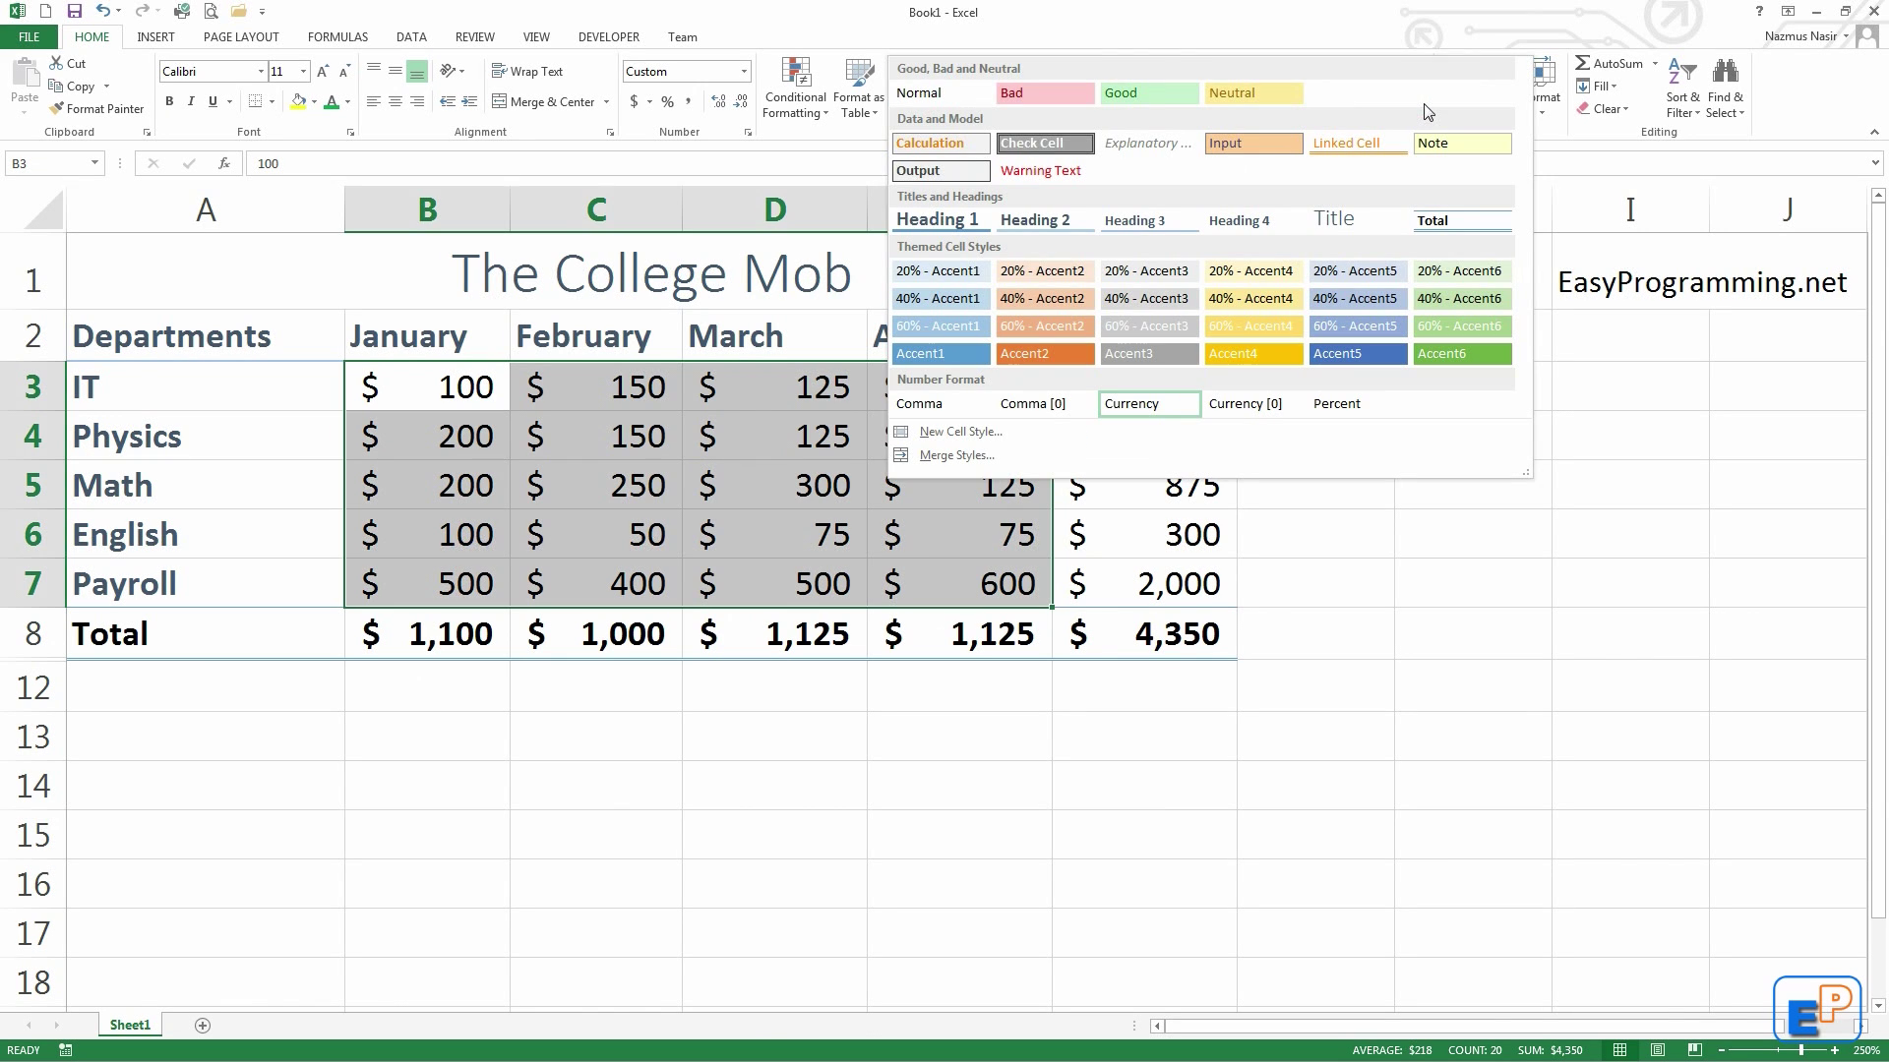
{"action": "left_click", "coordinate": [1481, 273]}
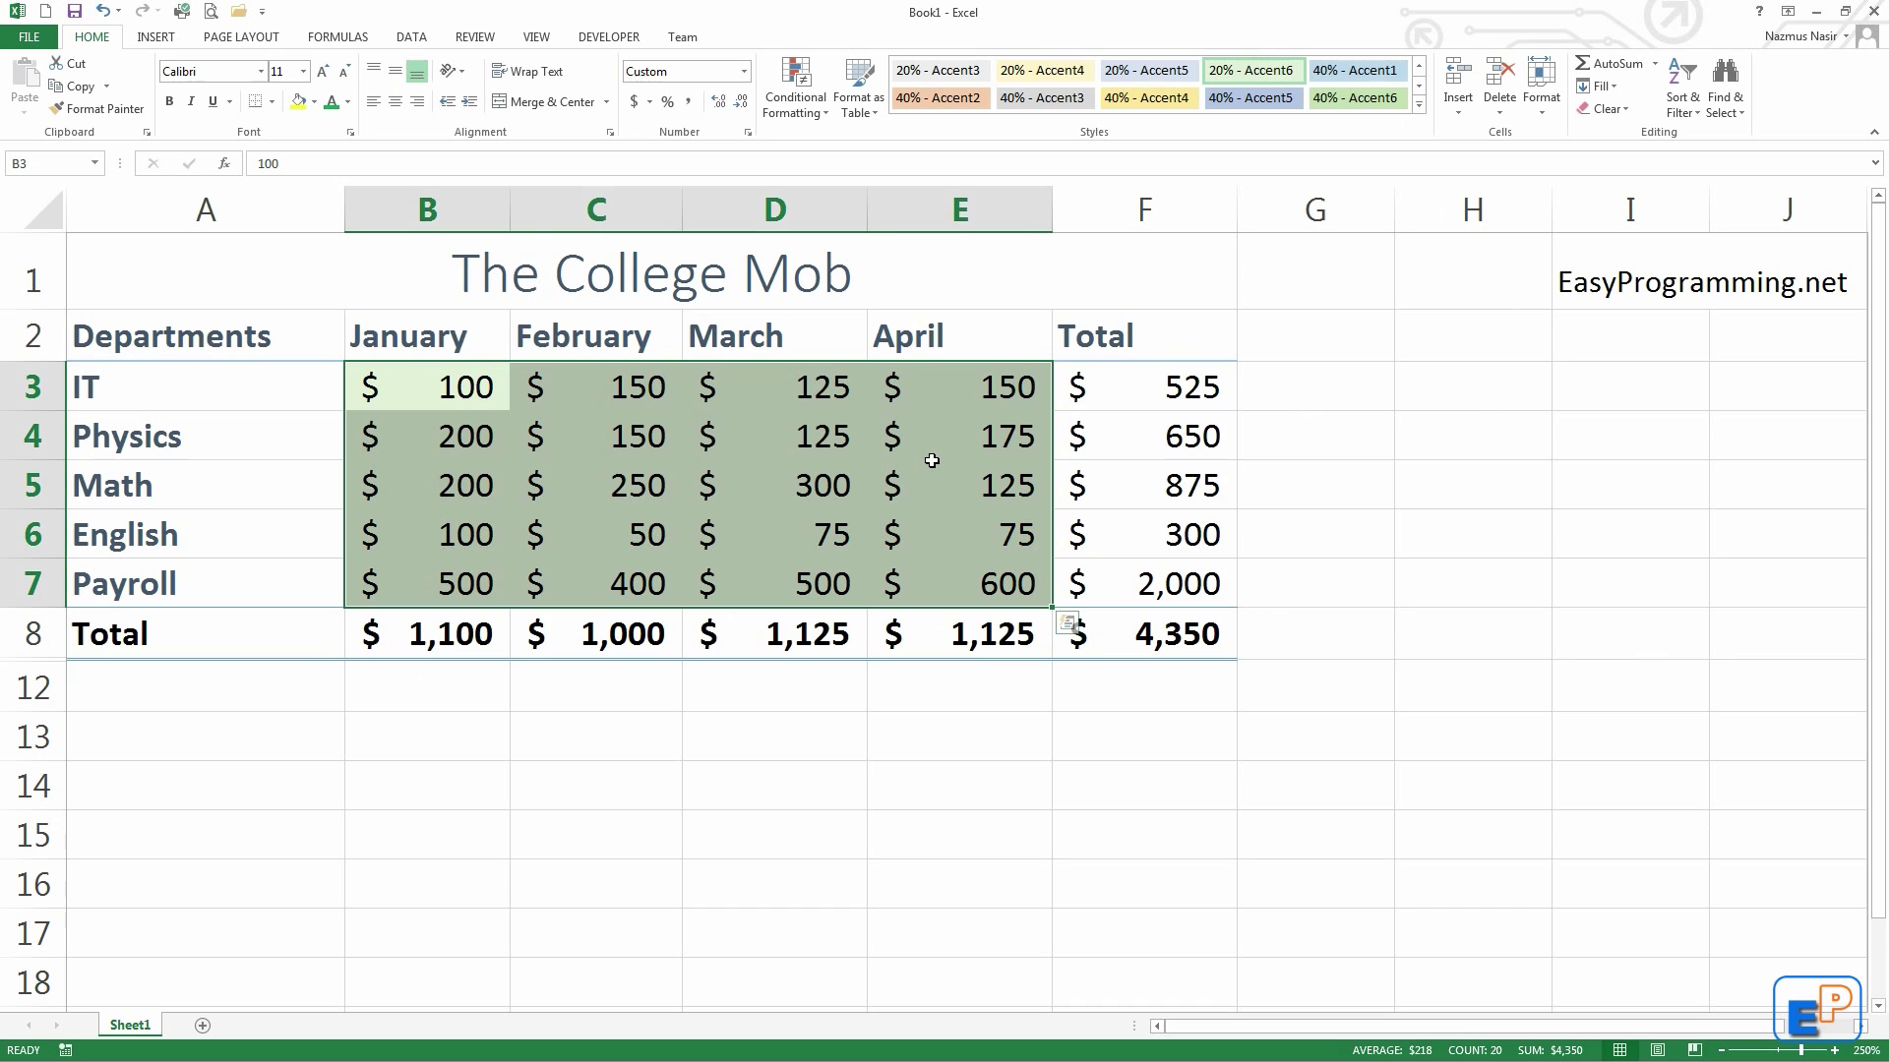
{"action": "left_click", "coordinate": [964, 433]}
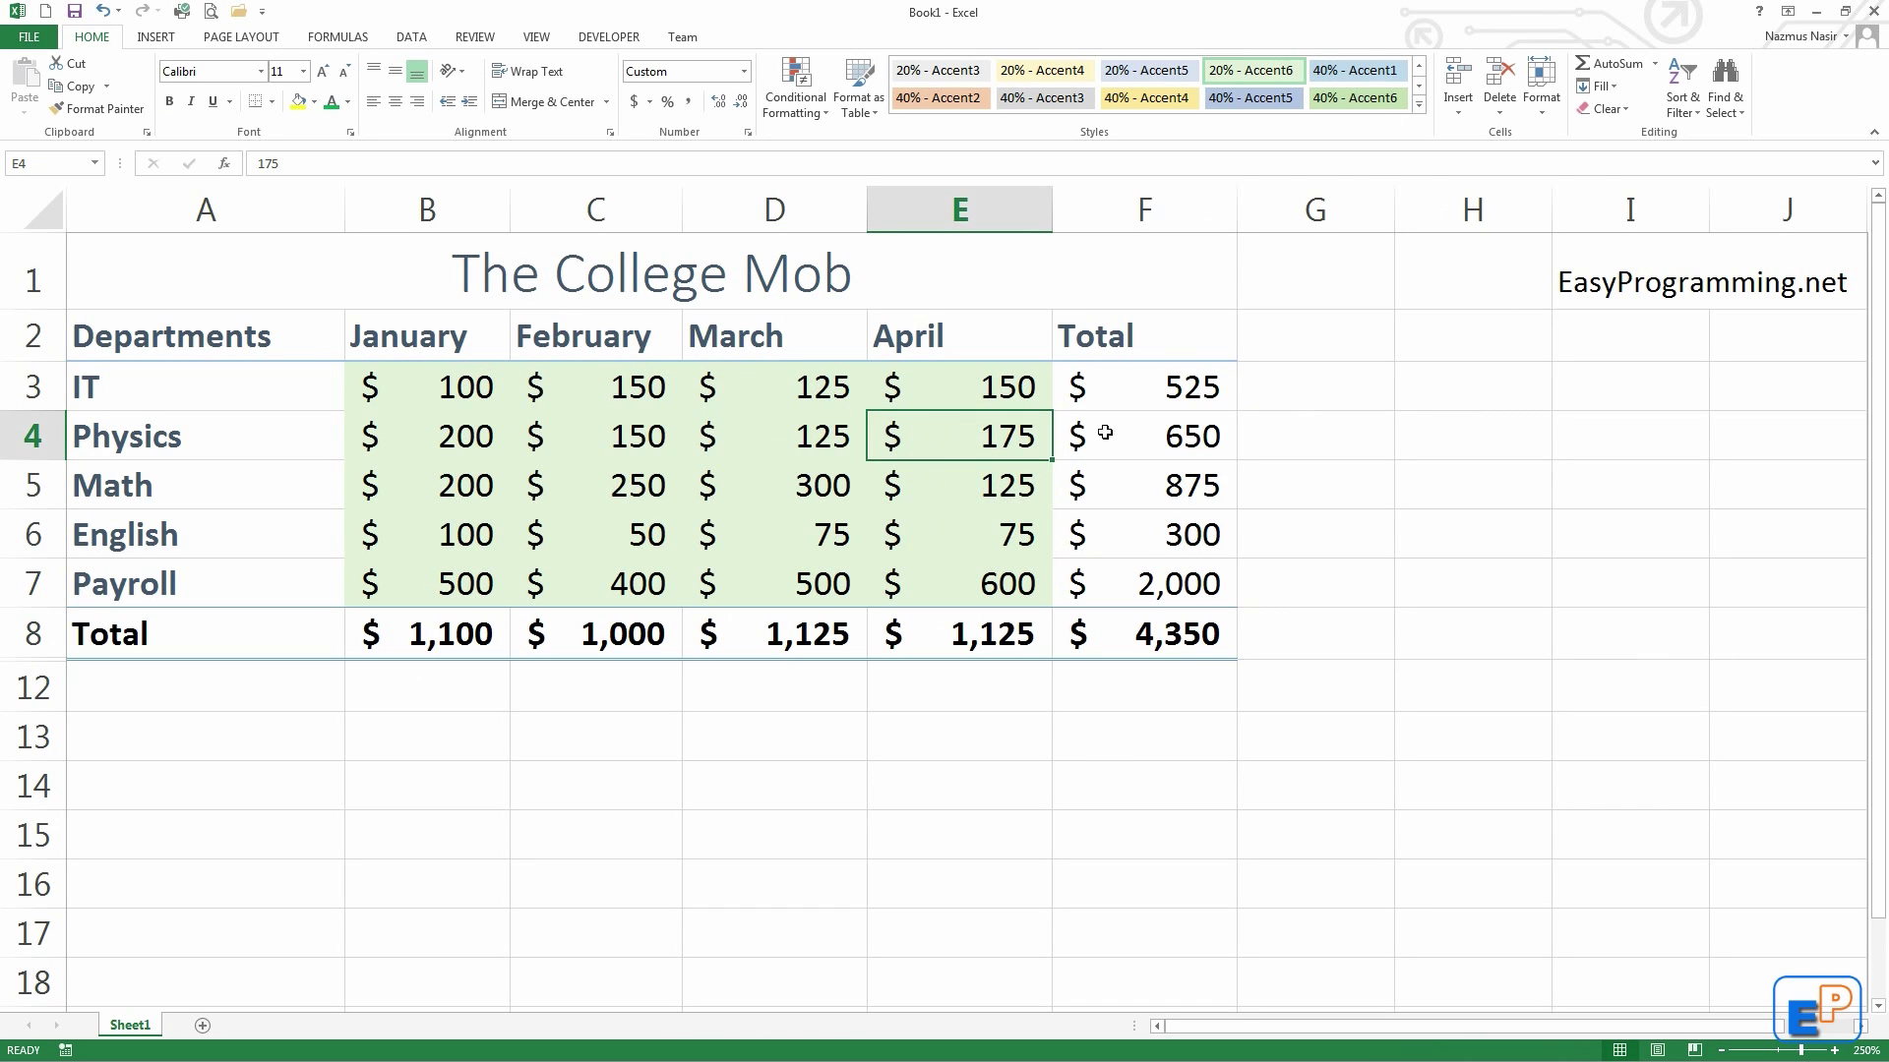
Step: Apply the 20% - Accent3 cell style to the Total column figures F3:F7
{"action": "left_click_drag", "start_coordinate": [1122, 388], "coordinate": [1131, 586]}
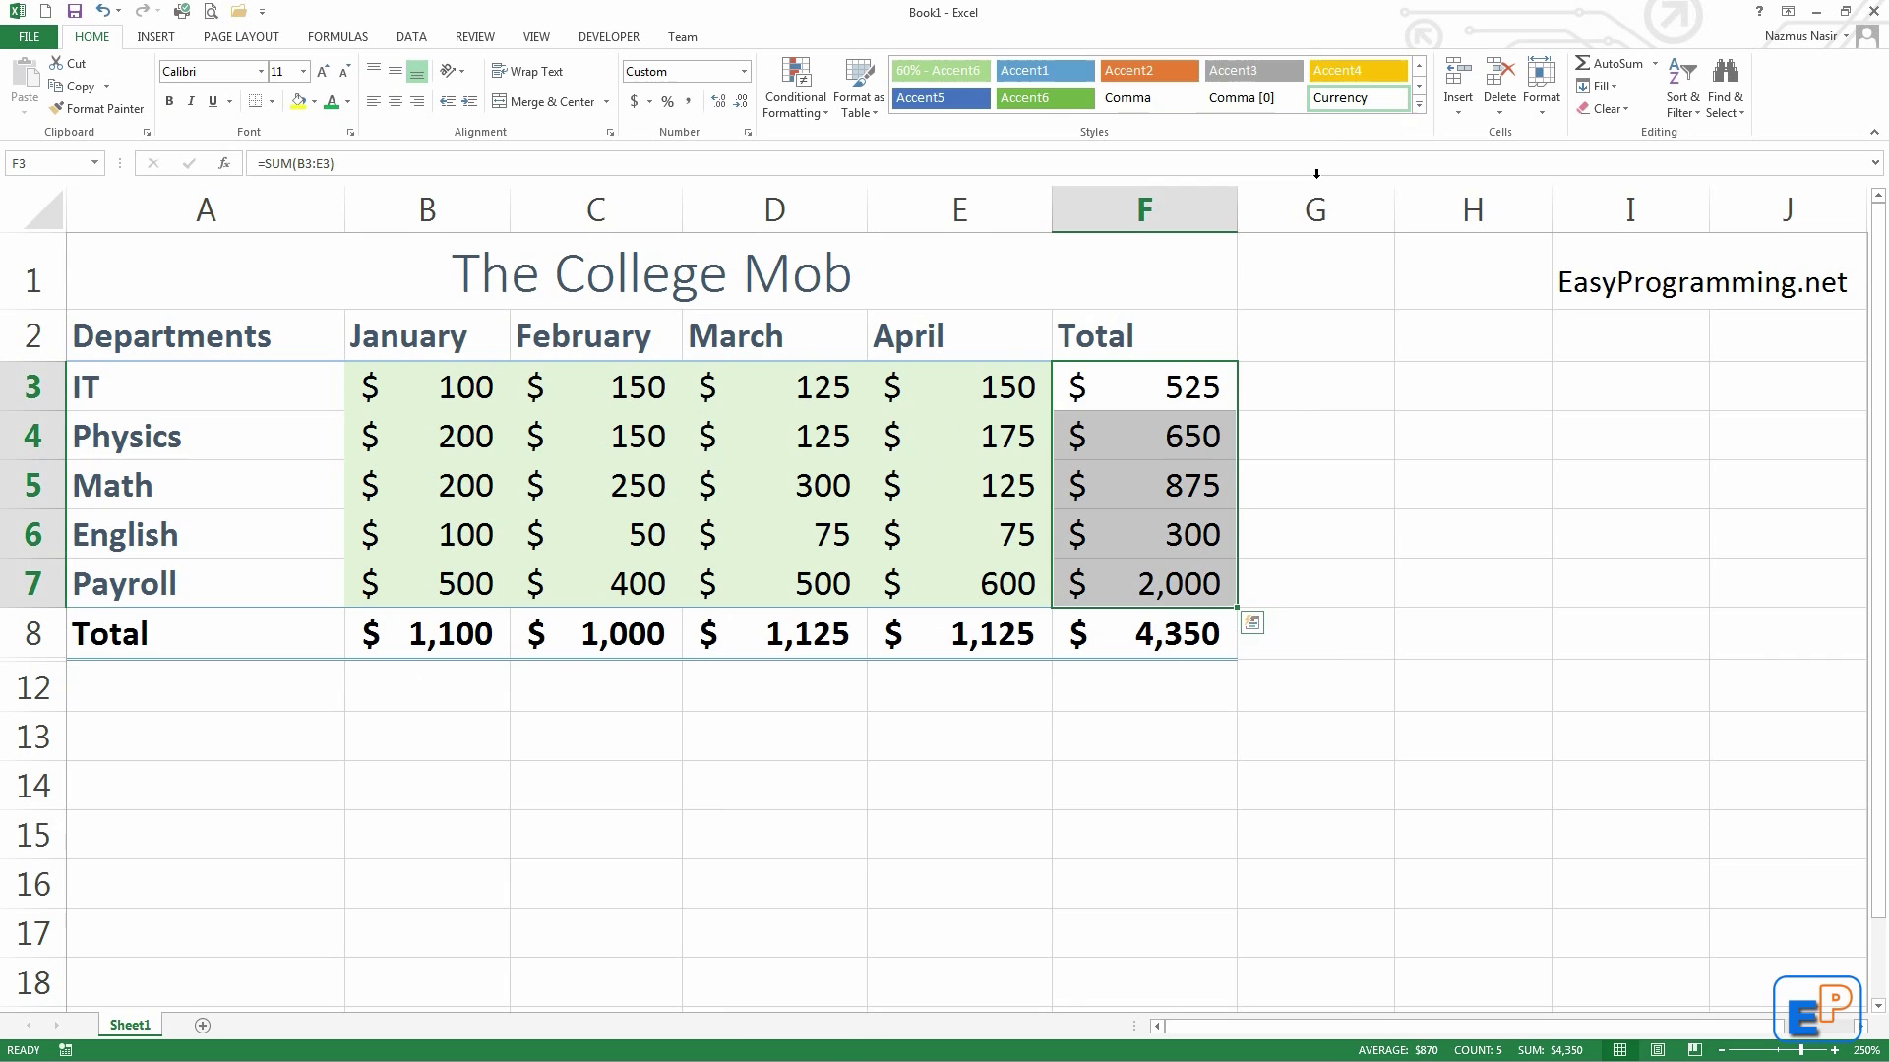
{"action": "left_click", "coordinate": [1419, 103]}
{"action": "left_click", "coordinate": [1151, 272]}
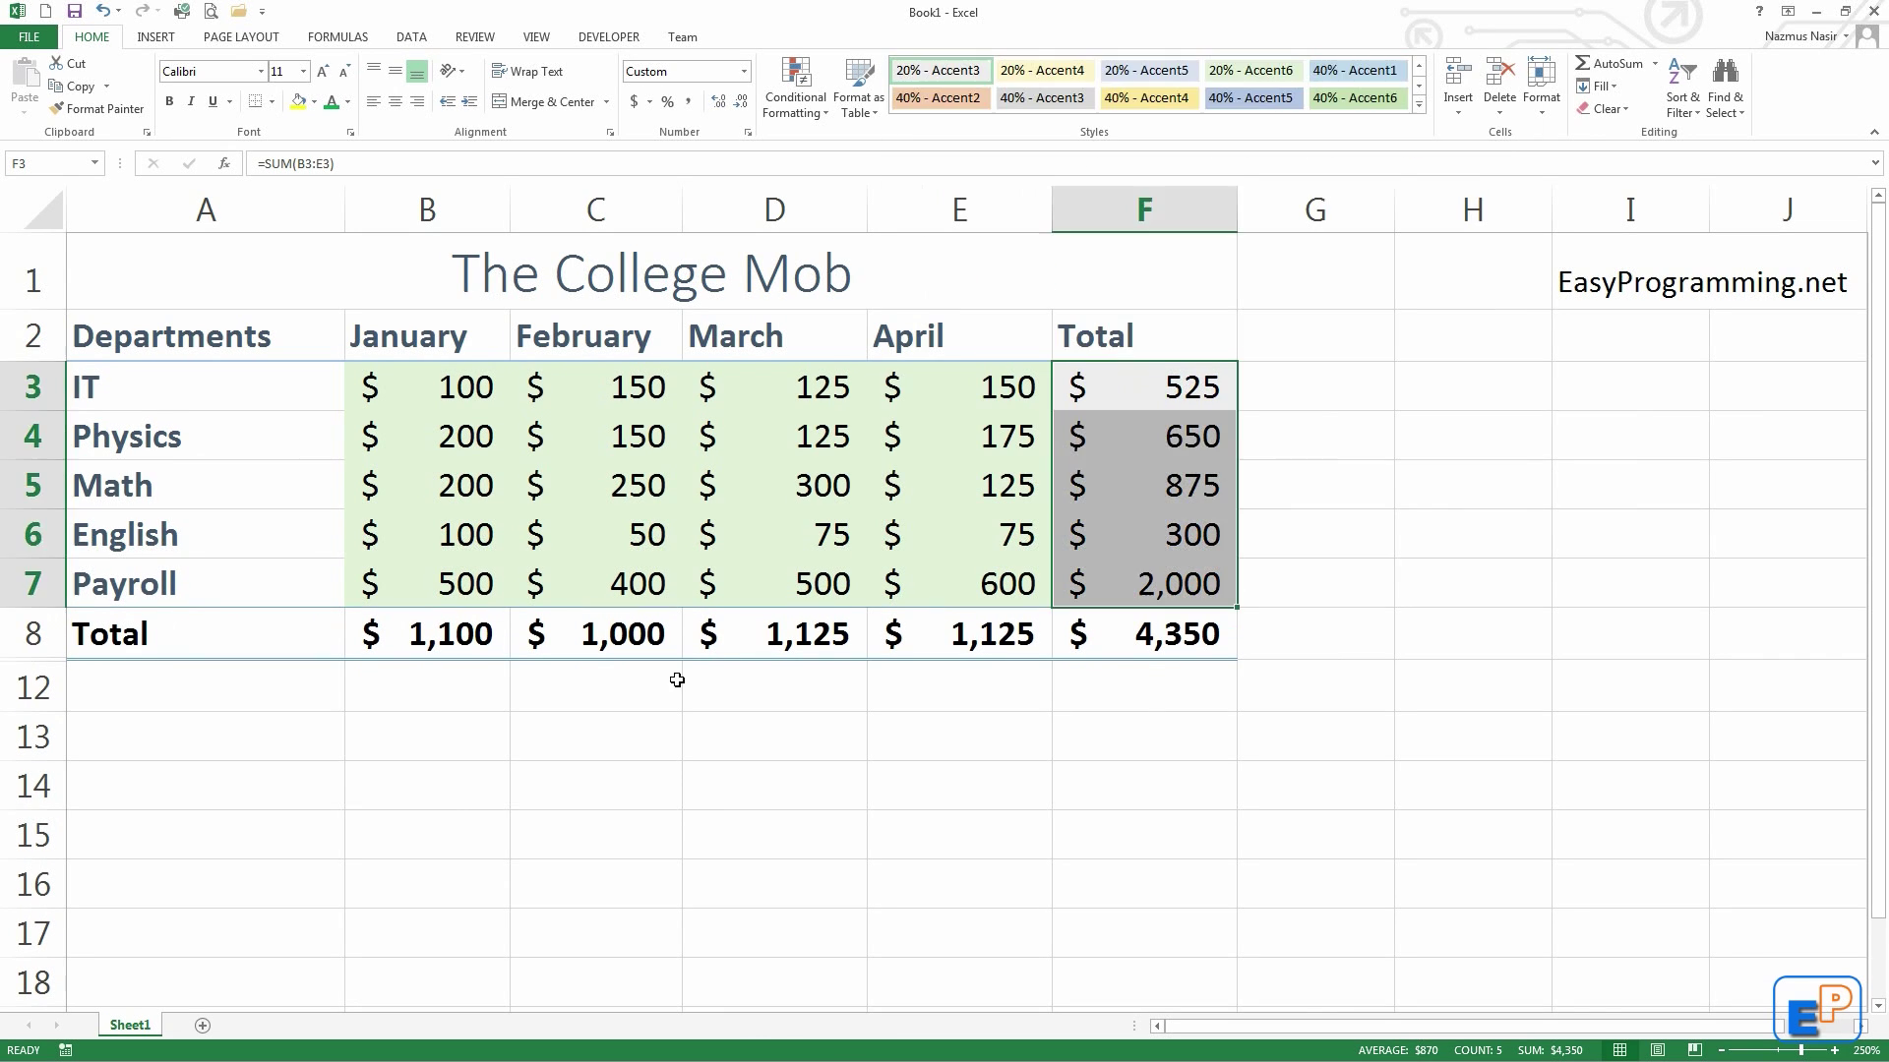
{"action": "left_click", "coordinate": [611, 685]}
{"action": "left_click", "coordinate": [457, 680]}
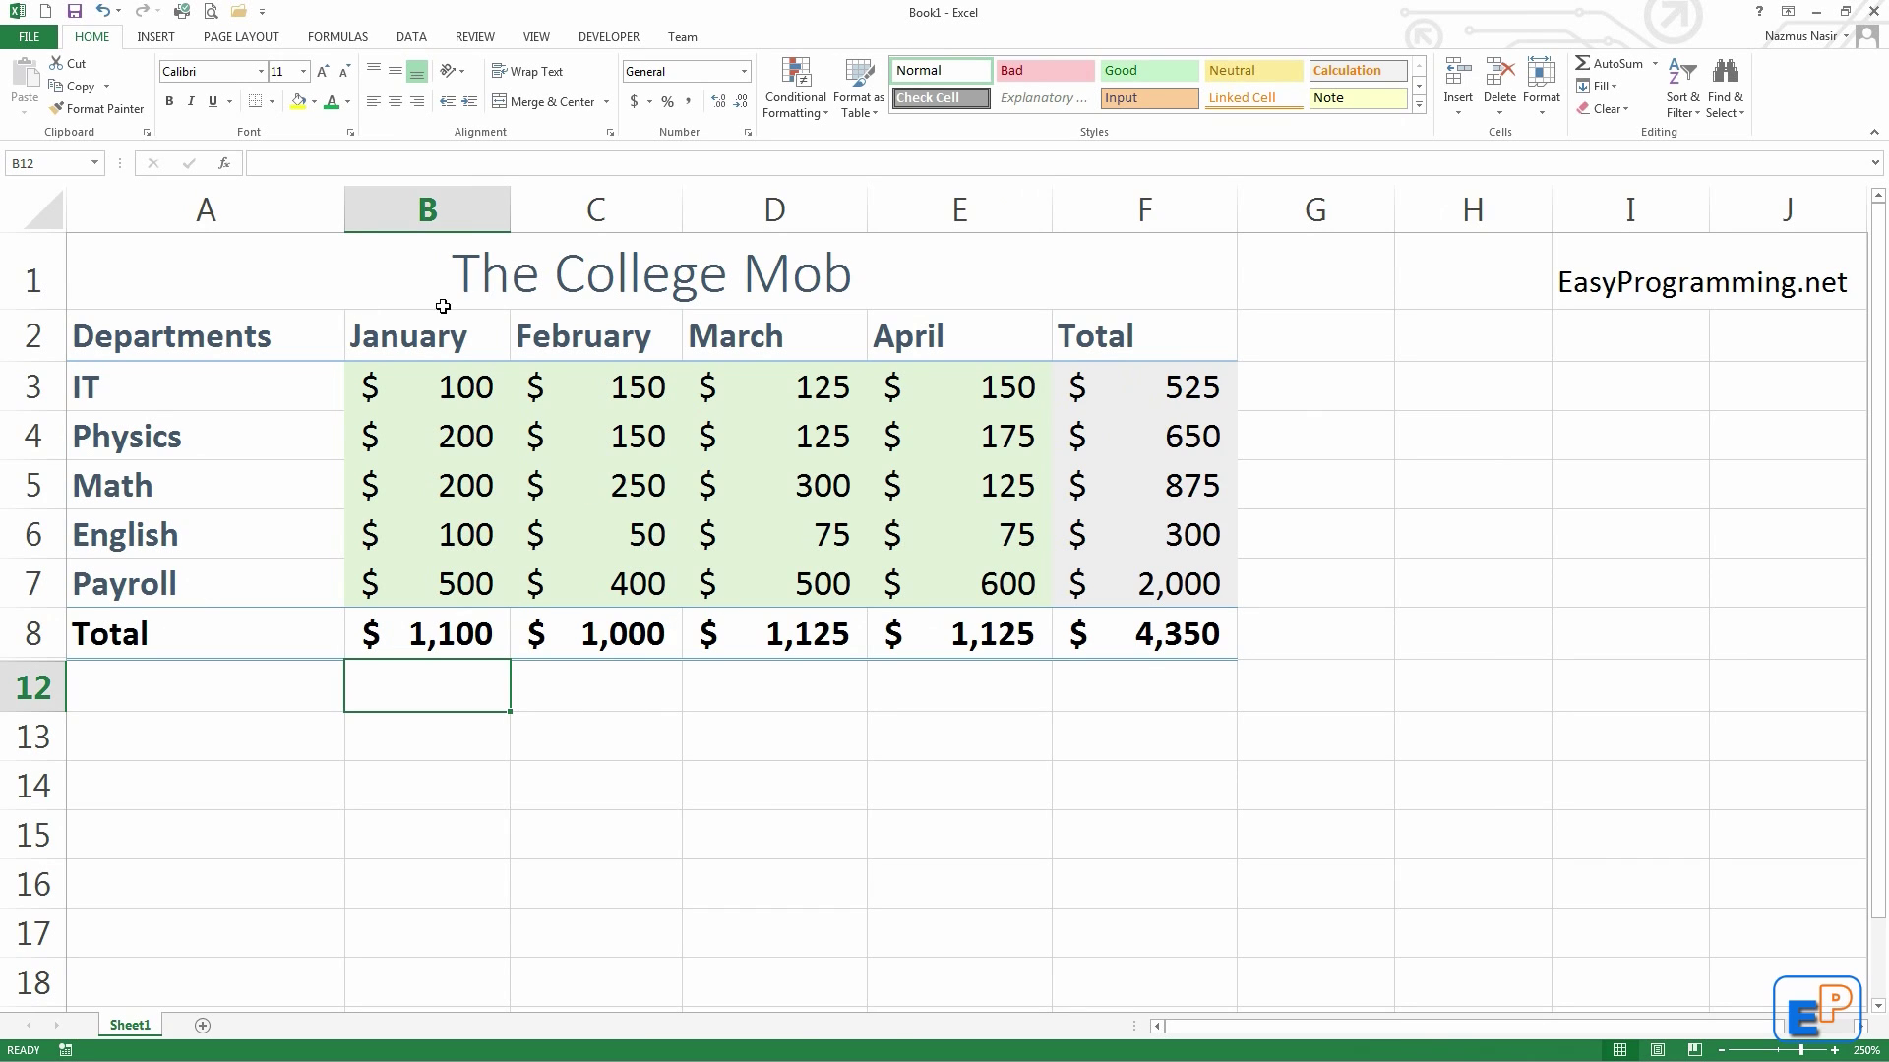
{"action": "left_click", "coordinate": [508, 271]}
{"action": "left_click", "coordinate": [170, 105]}
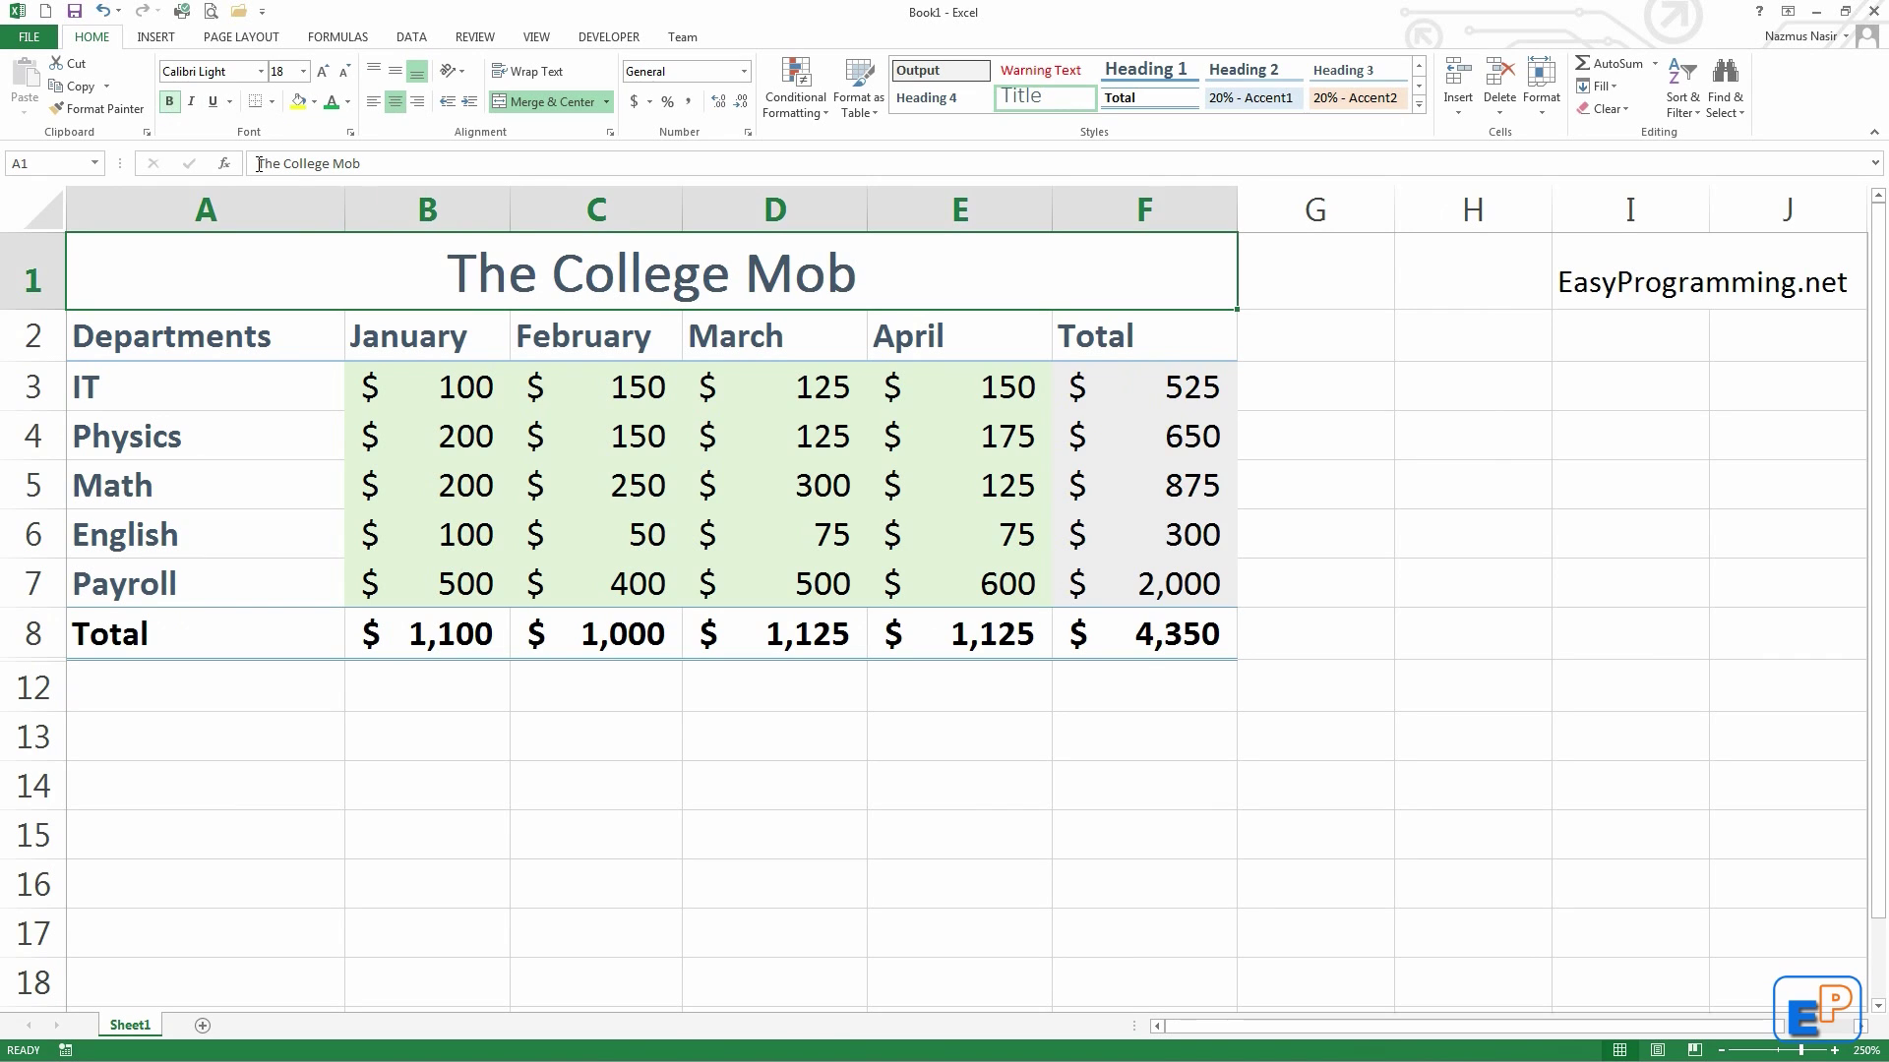
{"action": "left_click", "coordinate": [331, 107]}
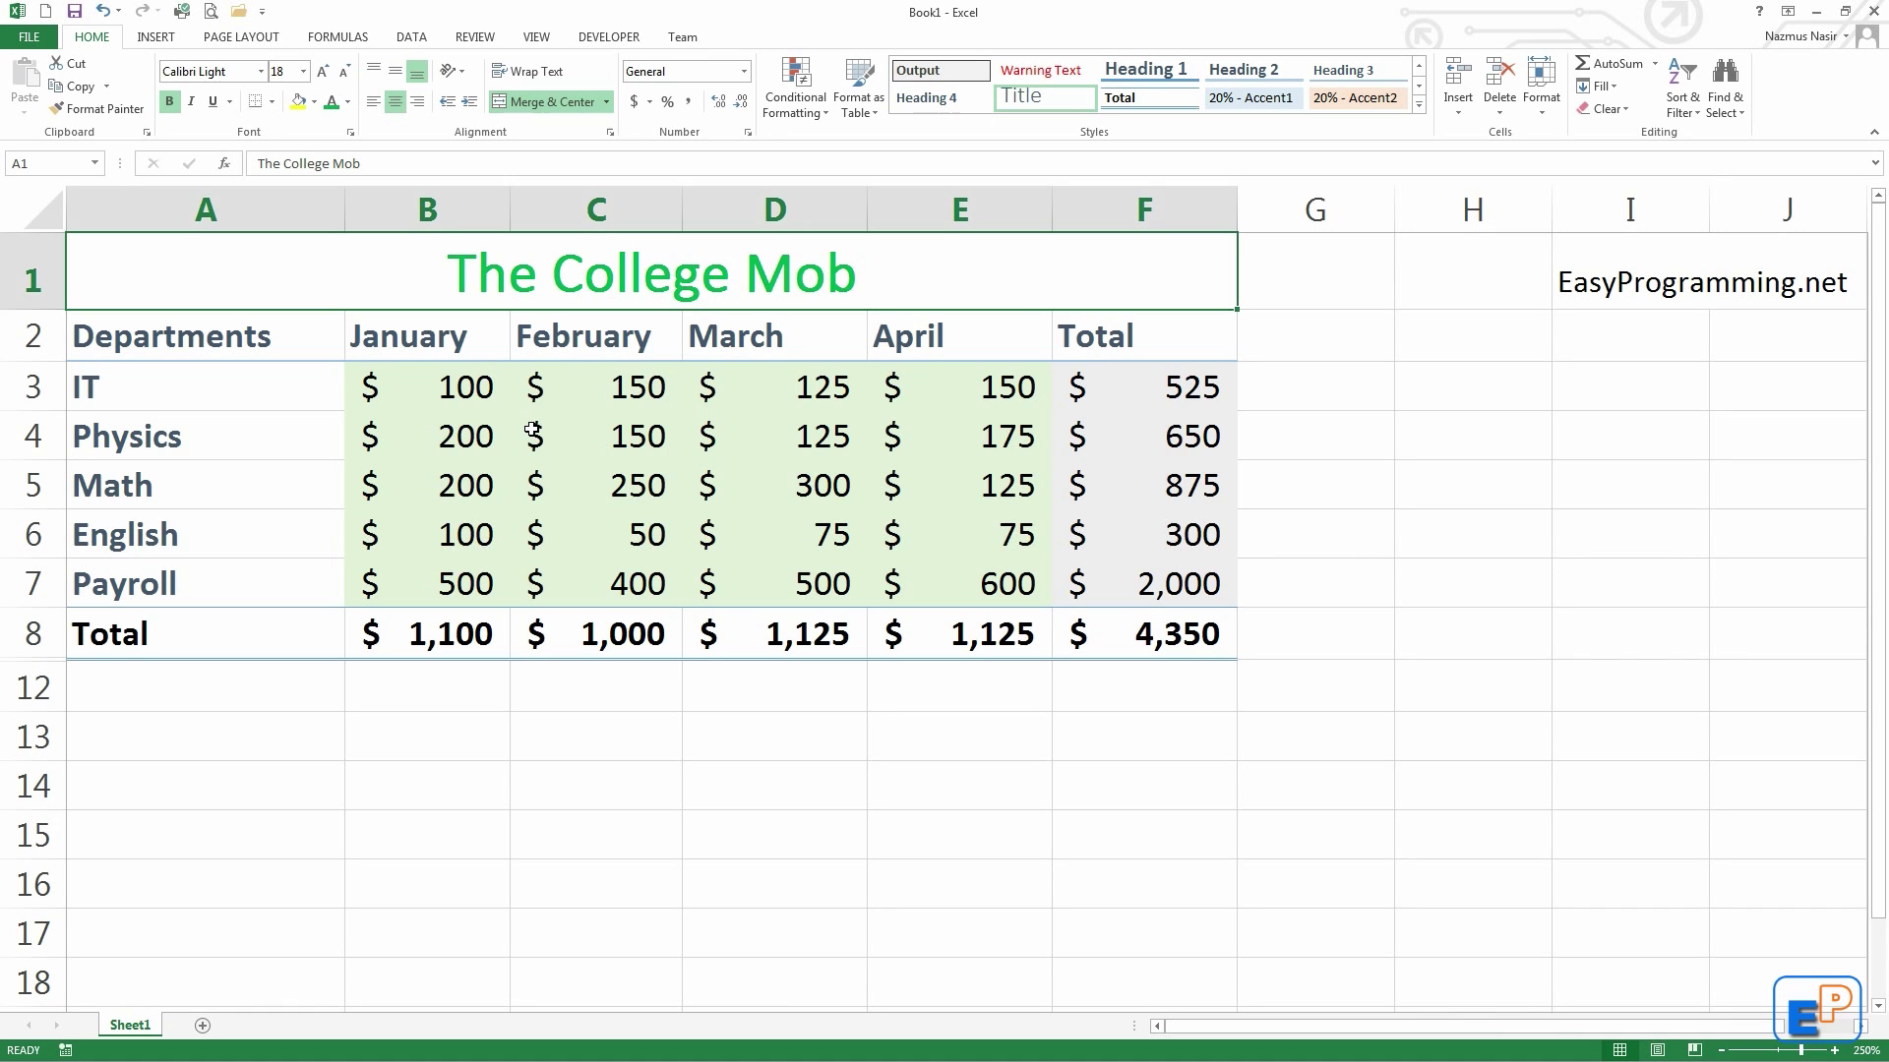
{"action": "key", "text": "ctrl+z"}
{"action": "left_click_drag", "start_coordinate": [98, 335], "coordinate": [1072, 330]}
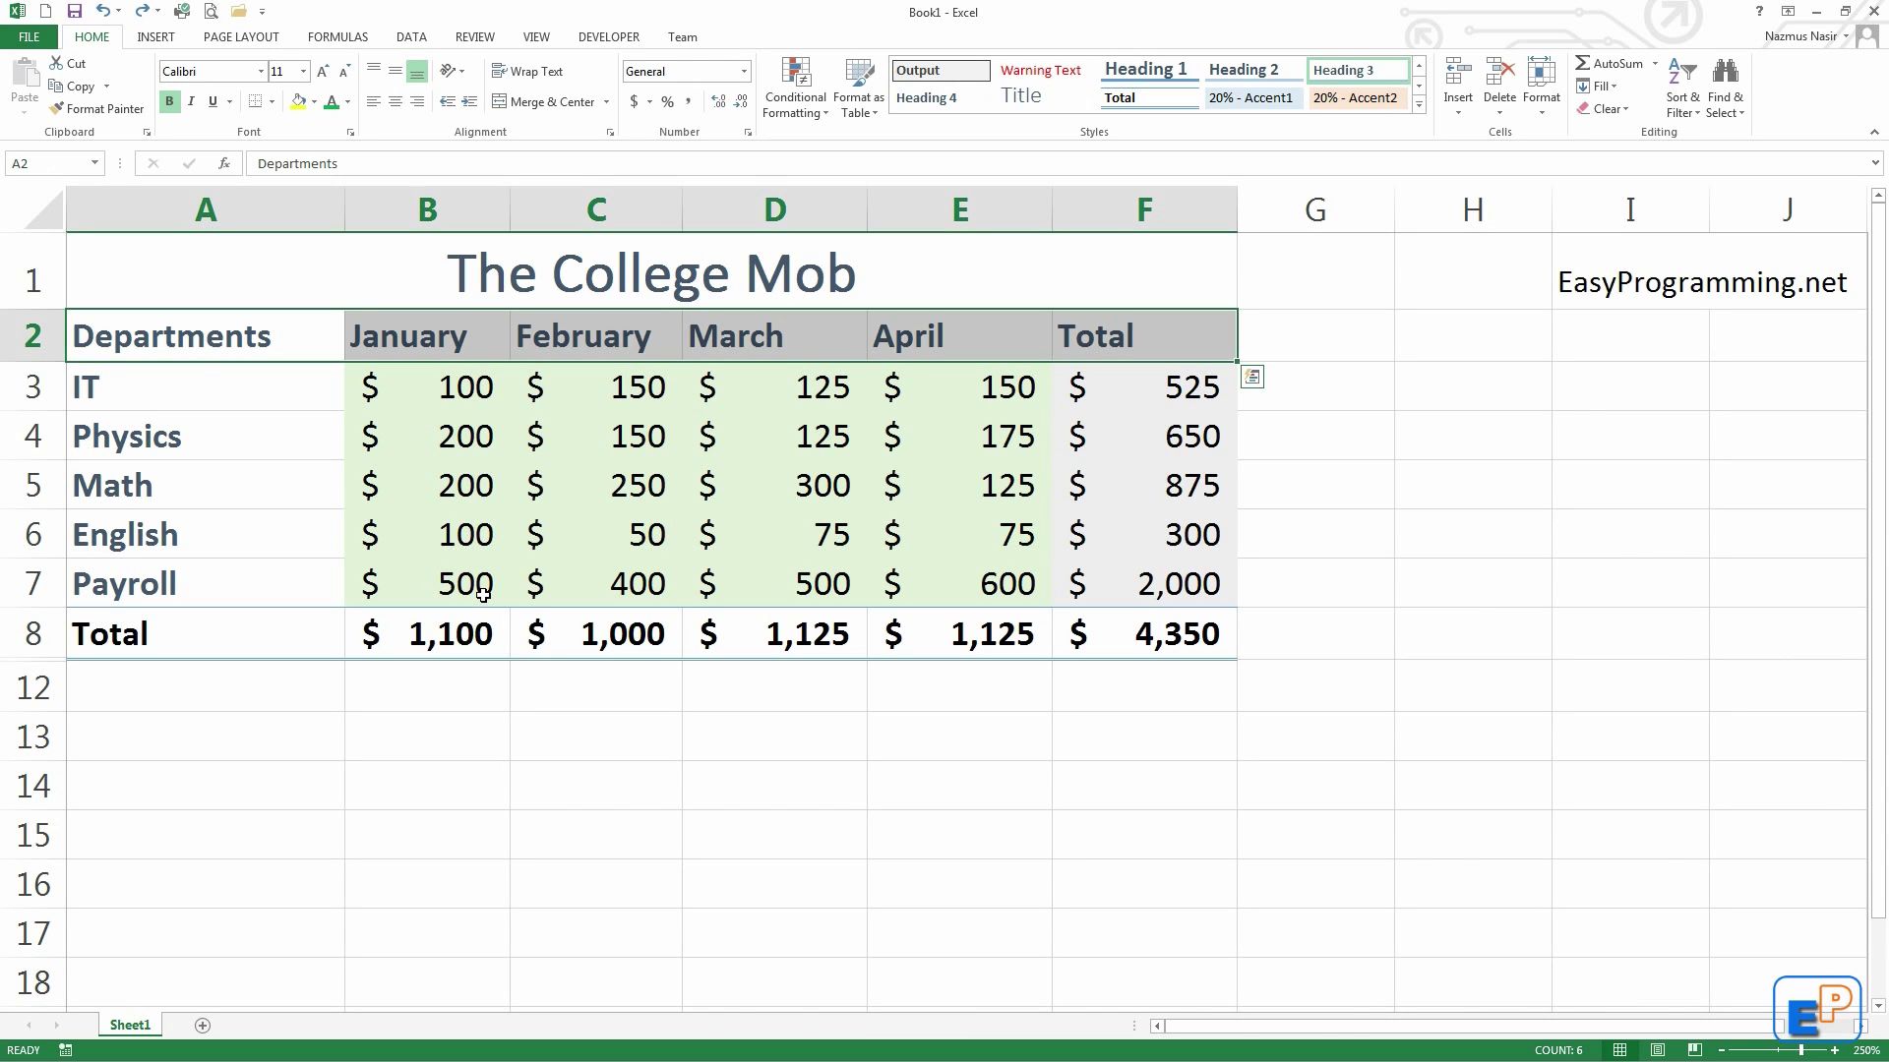
{"action": "left_click", "coordinate": [1419, 105]}
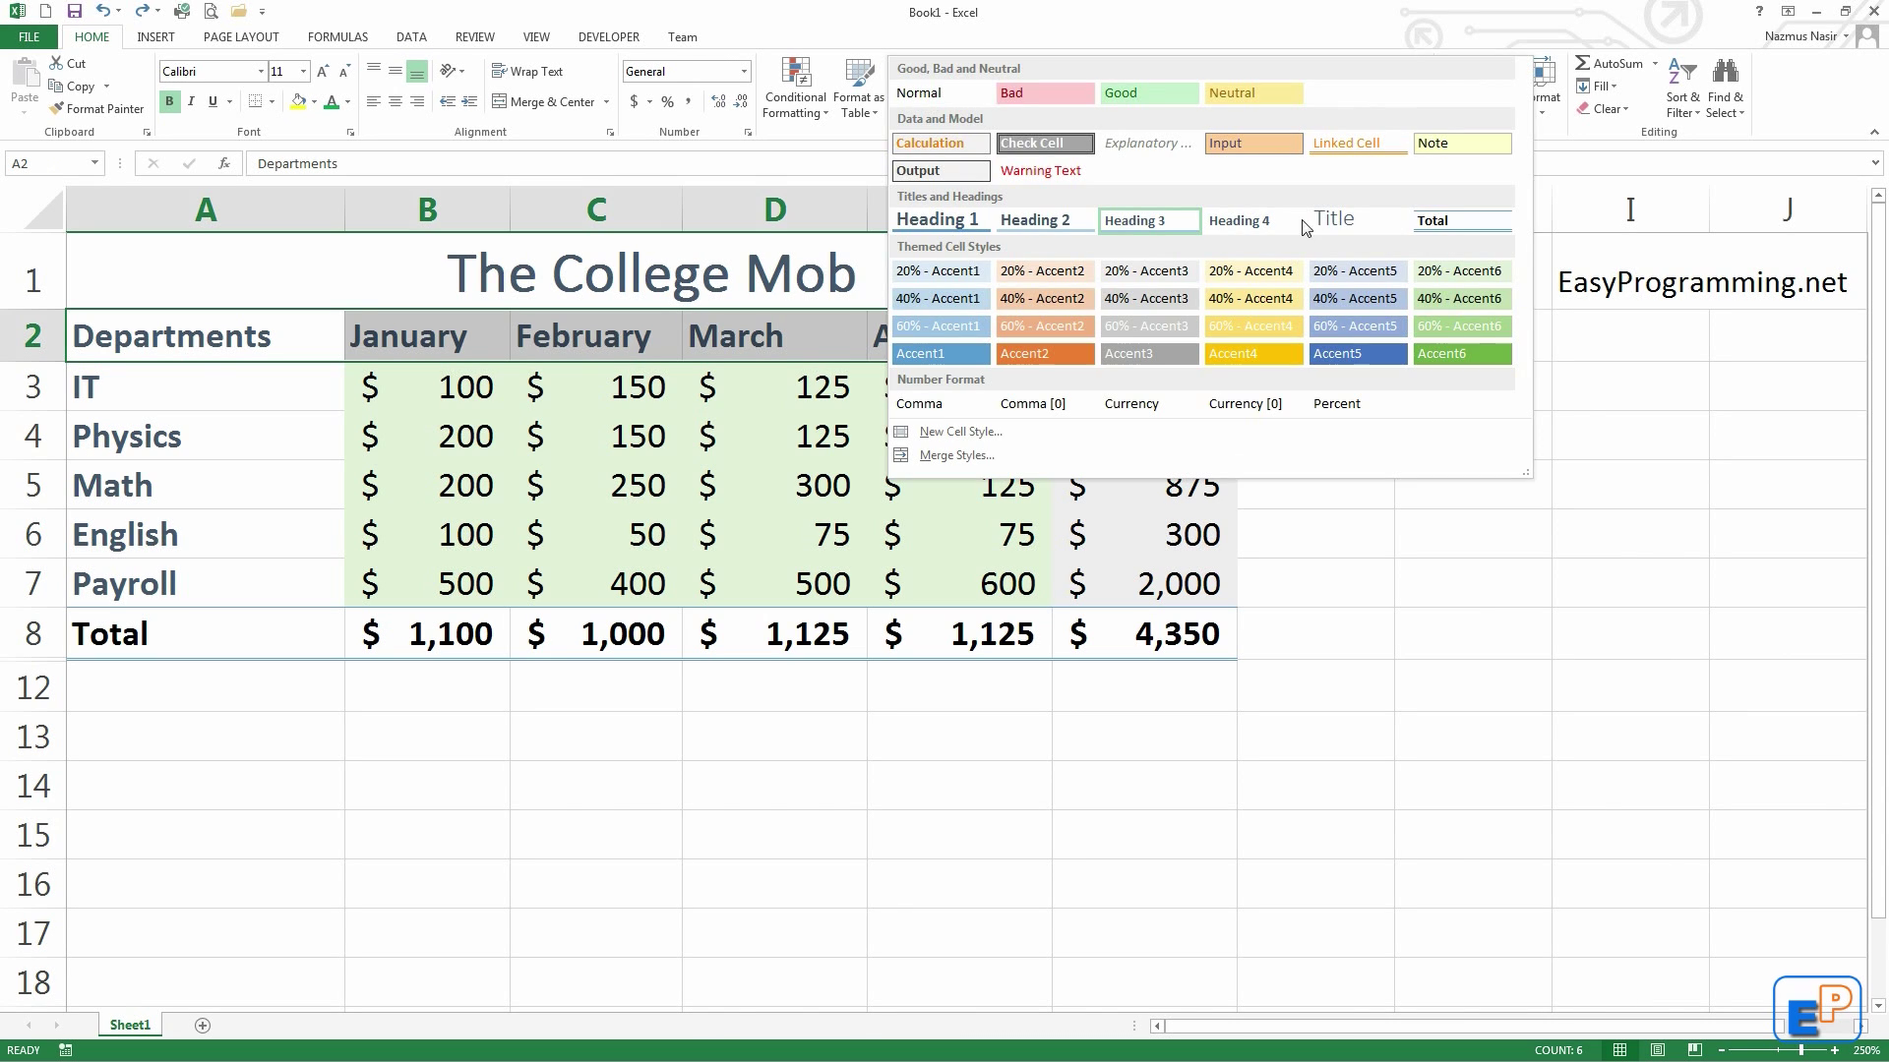
{"action": "left_click", "coordinate": [451, 311]}
{"action": "left_click", "coordinate": [434, 286]}
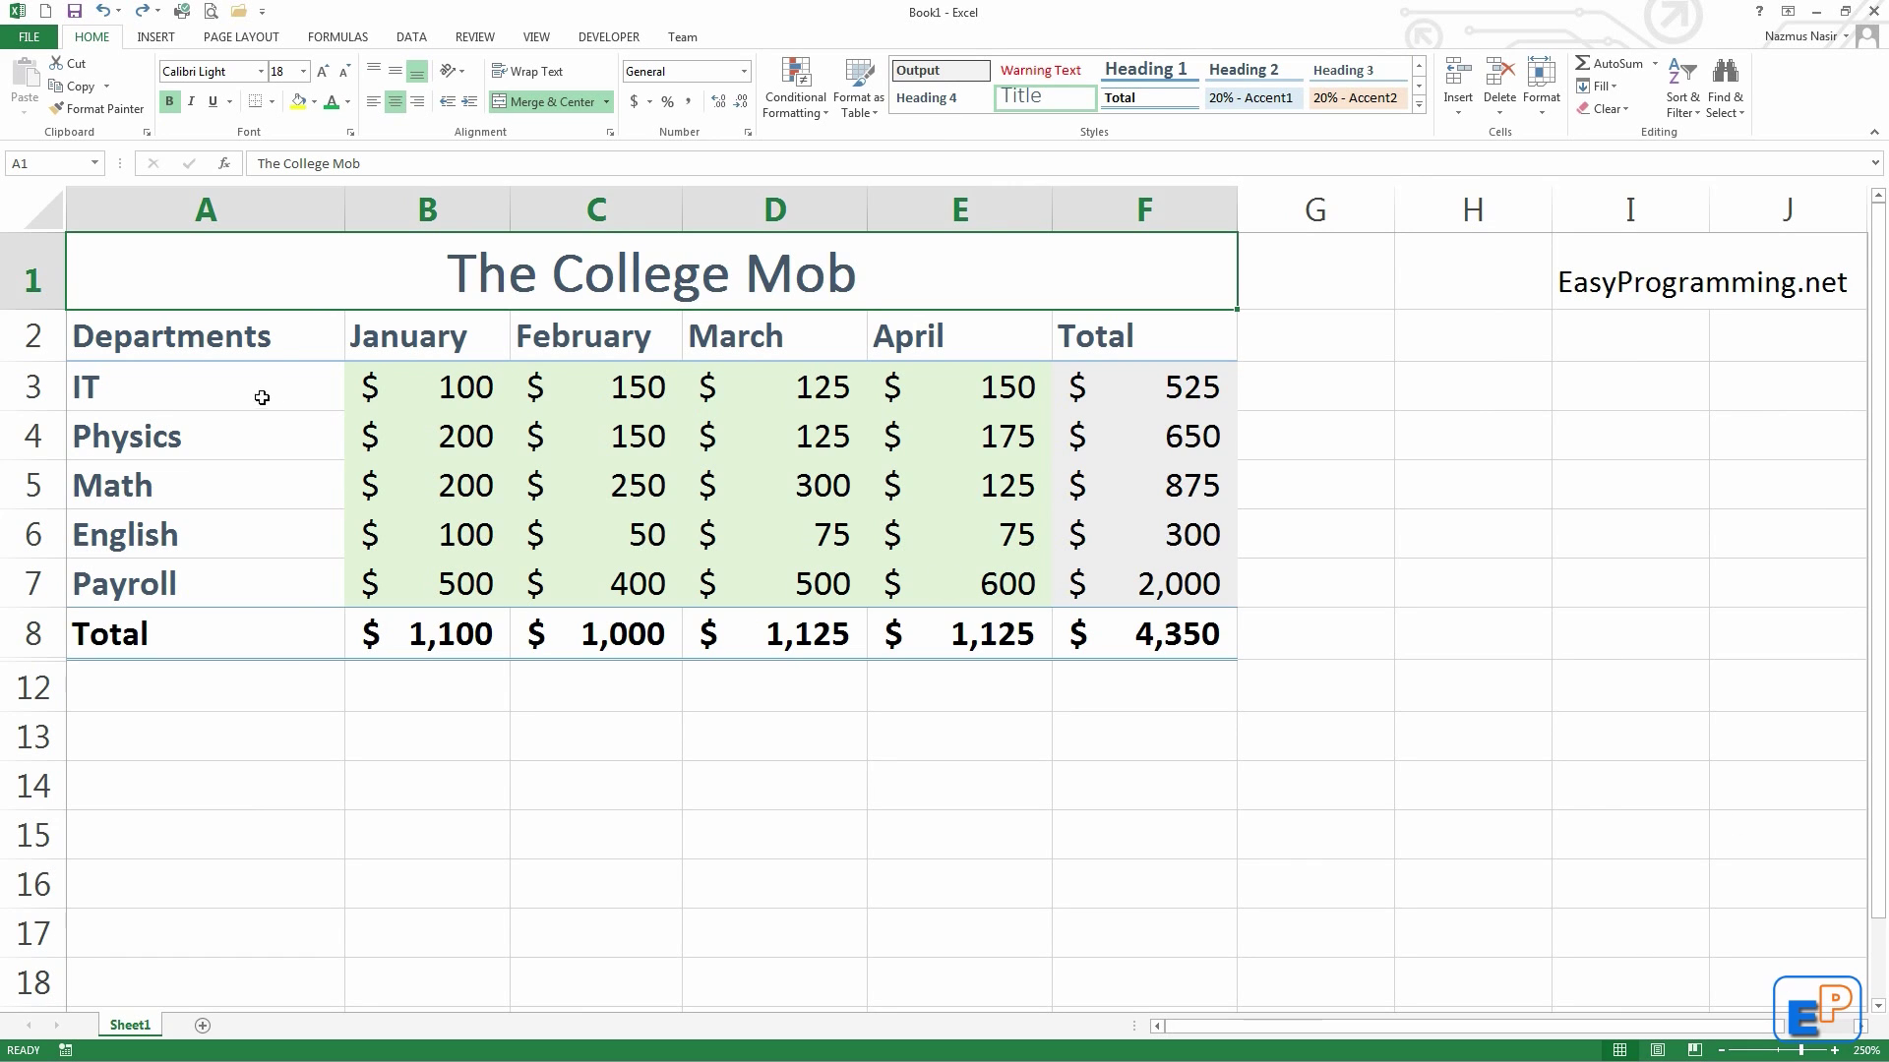
{"action": "left_click", "coordinate": [449, 402]}
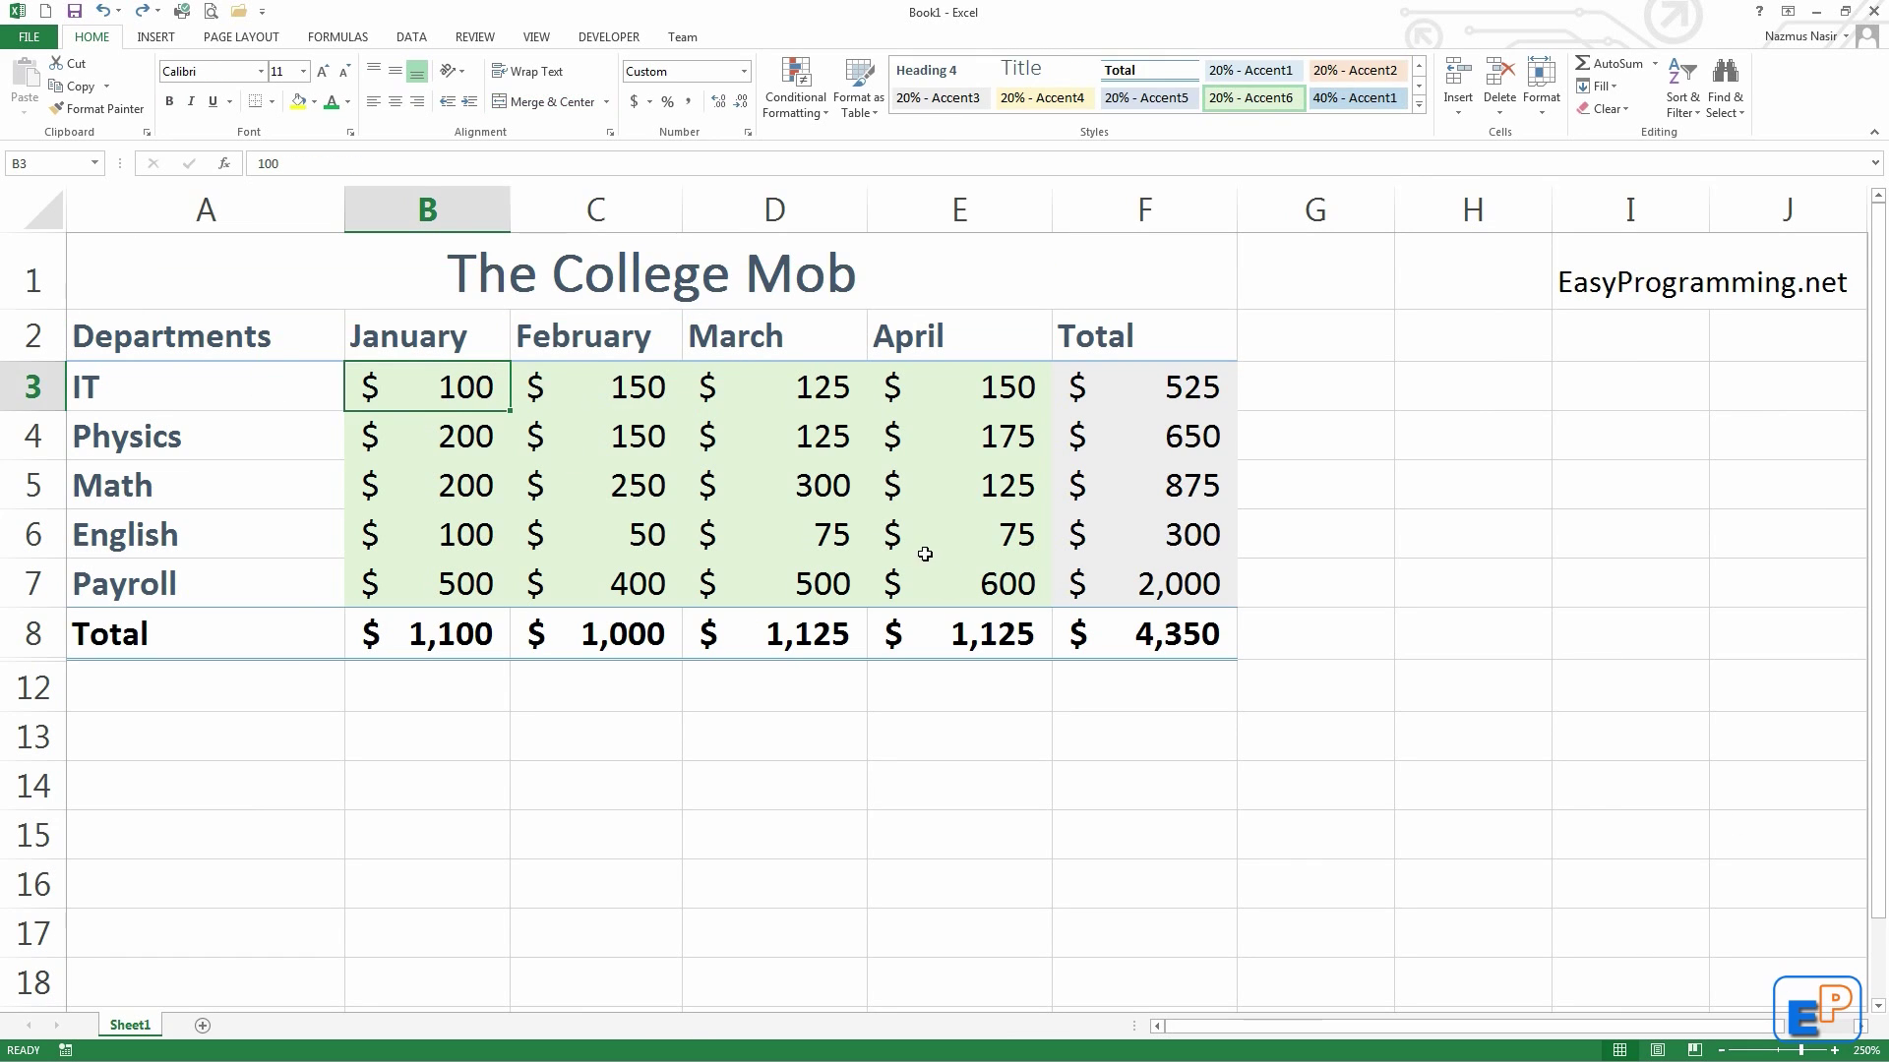
{"action": "mouse_move", "coordinate": [197, 258]}
{"action": "left_mouse_down"}
{"action": "mouse_move", "coordinate": [822, 476]}
{"action": "mouse_move", "coordinate": [1079, 635]}
{"action": "left_mouse_up"}
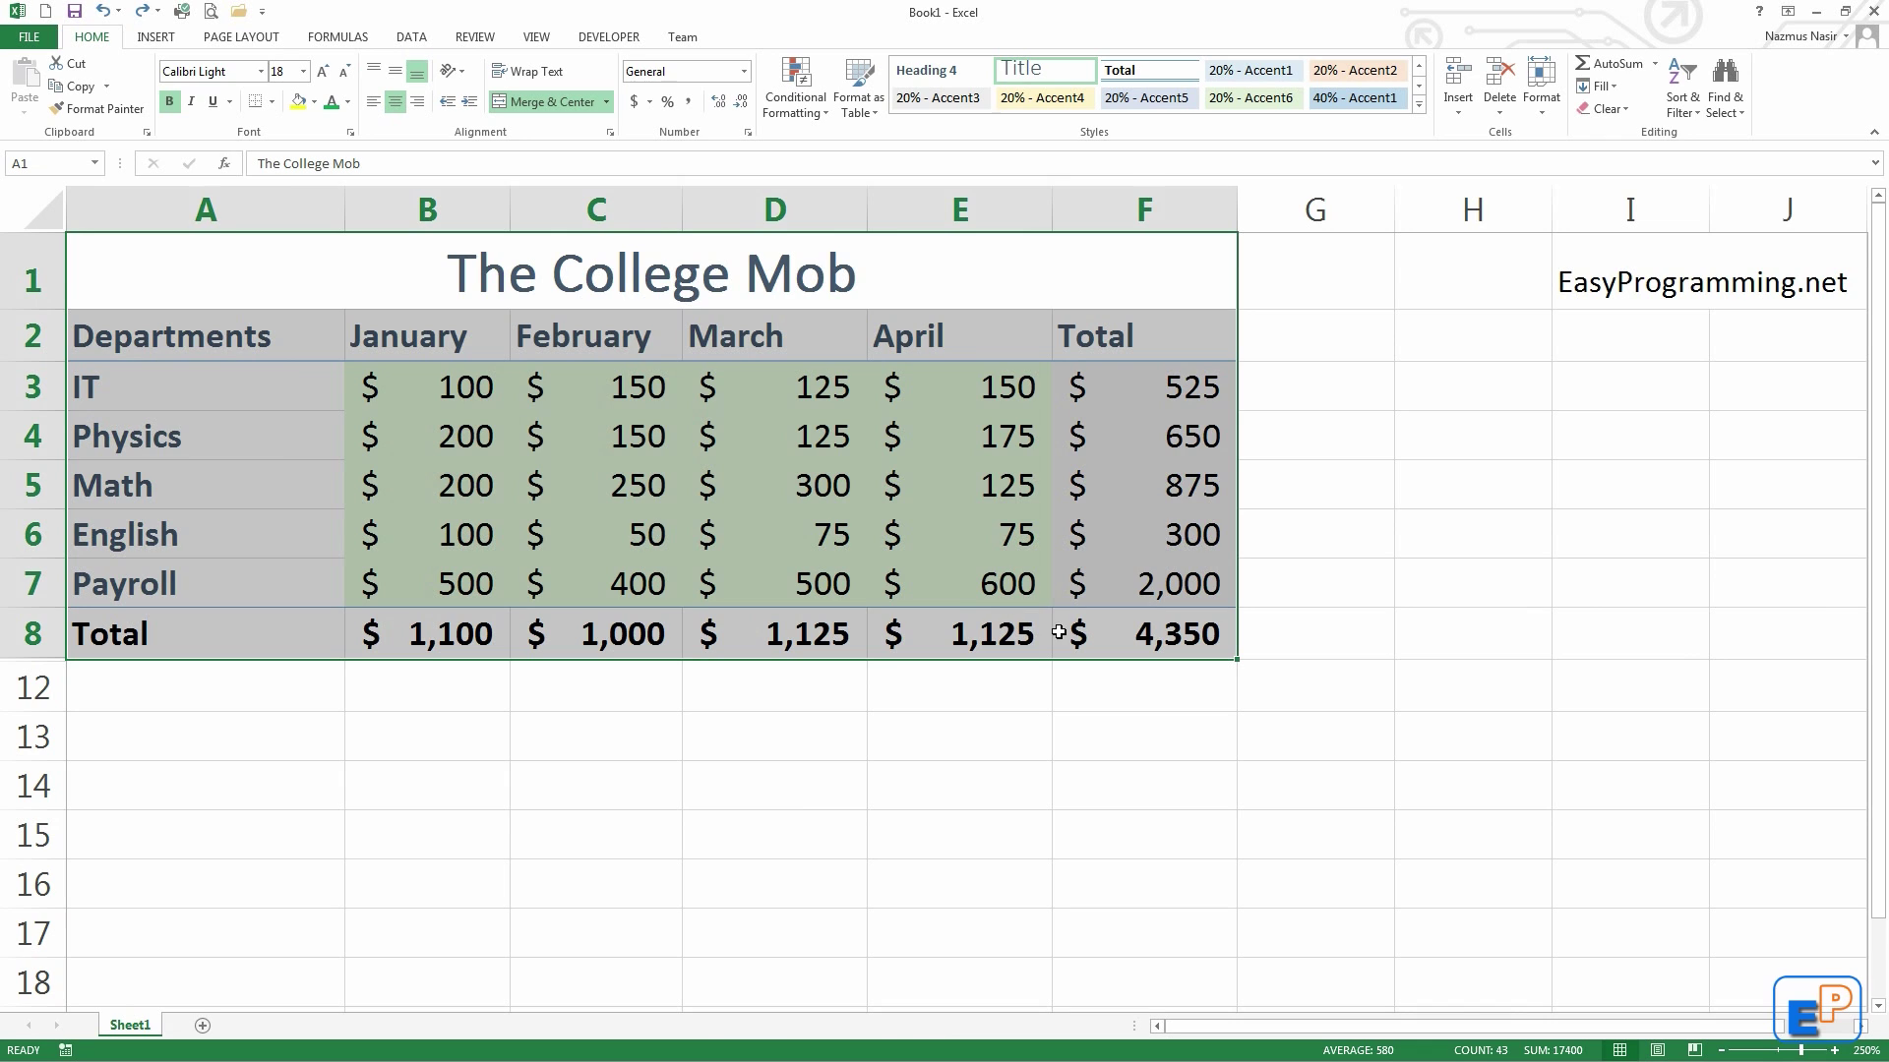
{"action": "left_click_drag", "start_coordinate": [383, 391], "coordinate": [984, 602]}
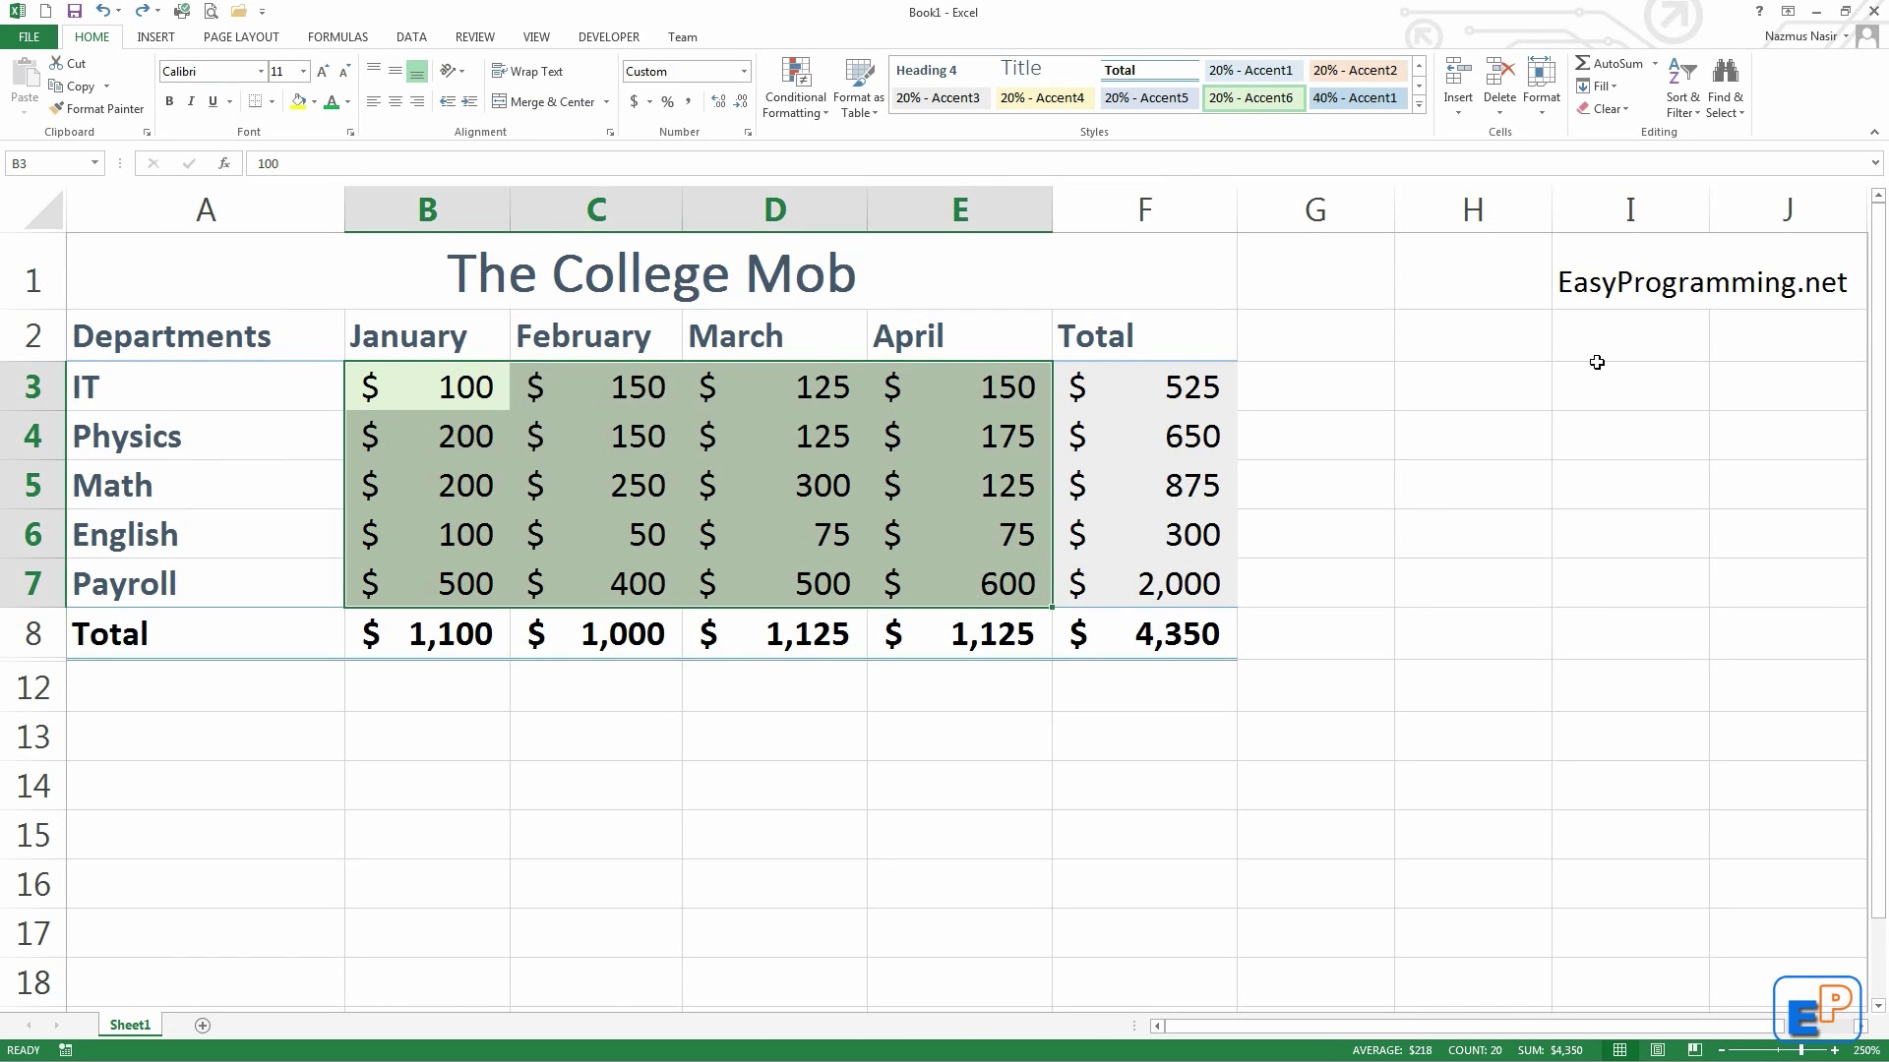
{"action": "left_click", "coordinate": [1584, 293]}
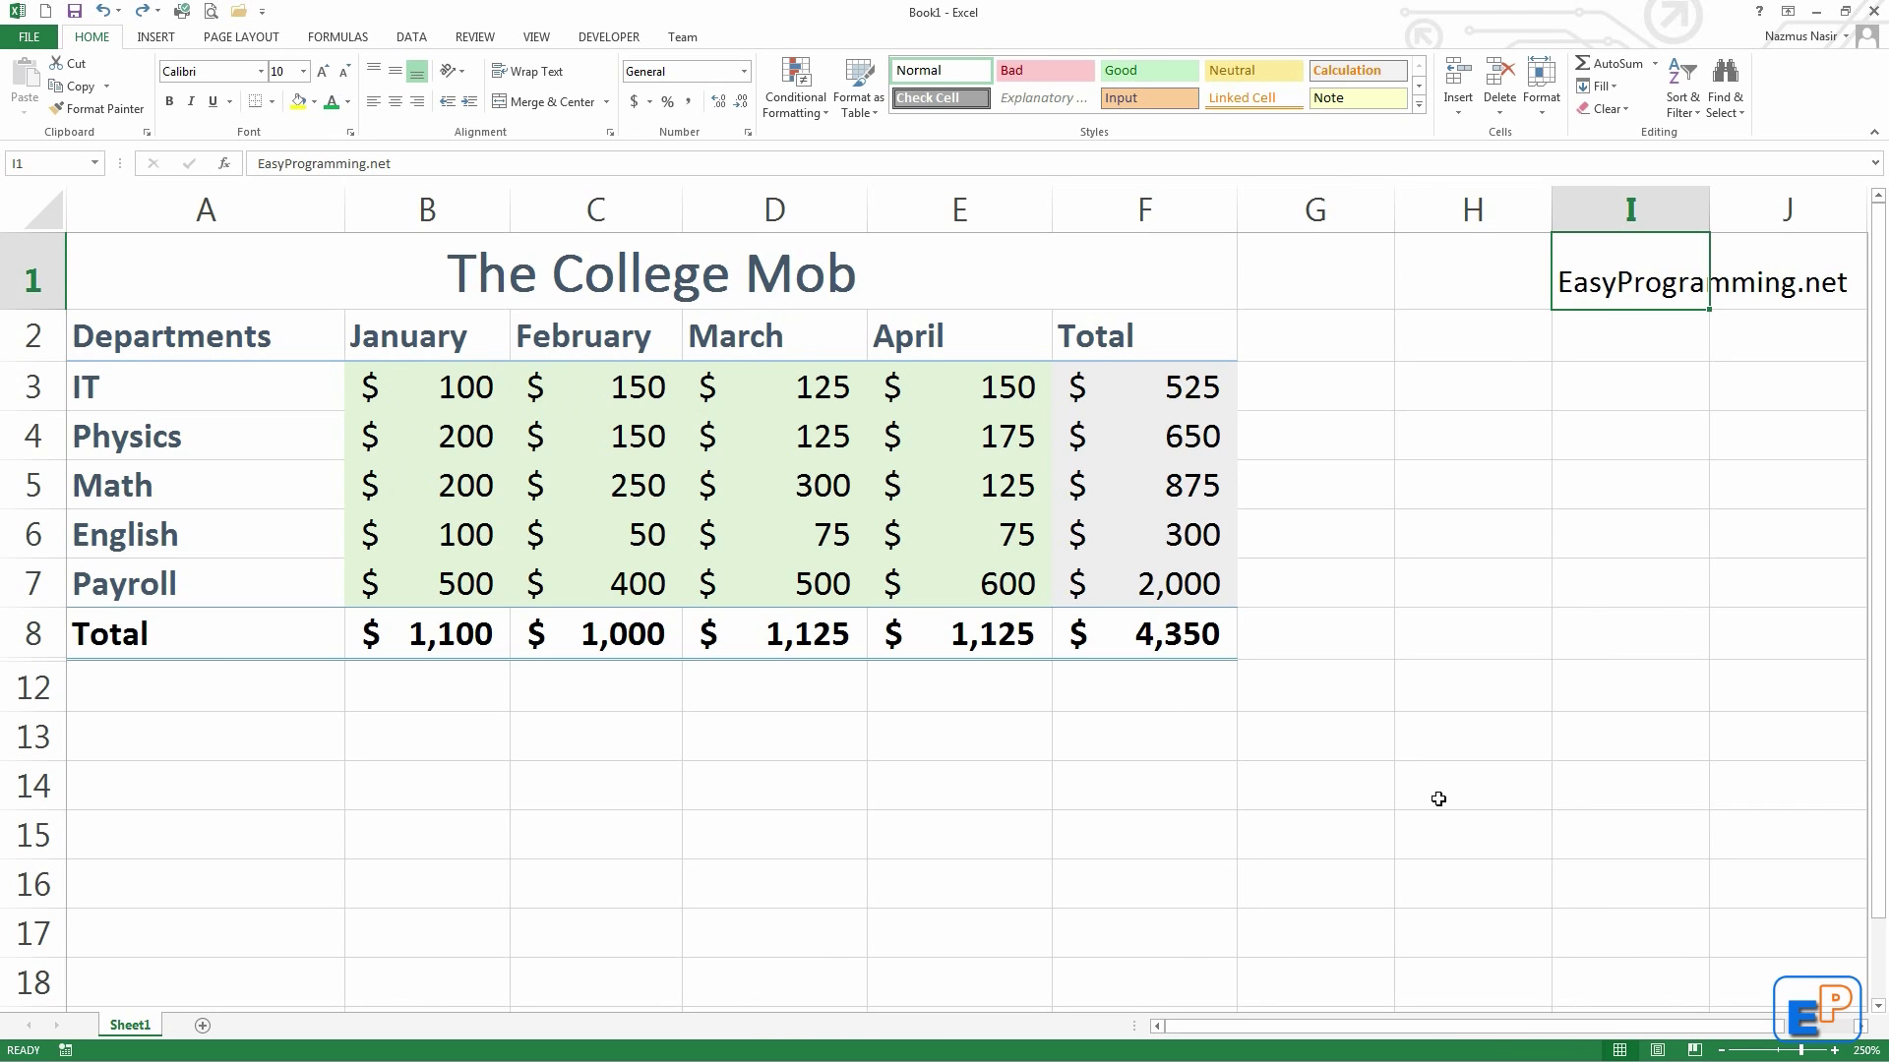
{"action": "left_click", "coordinate": [910, 821]}
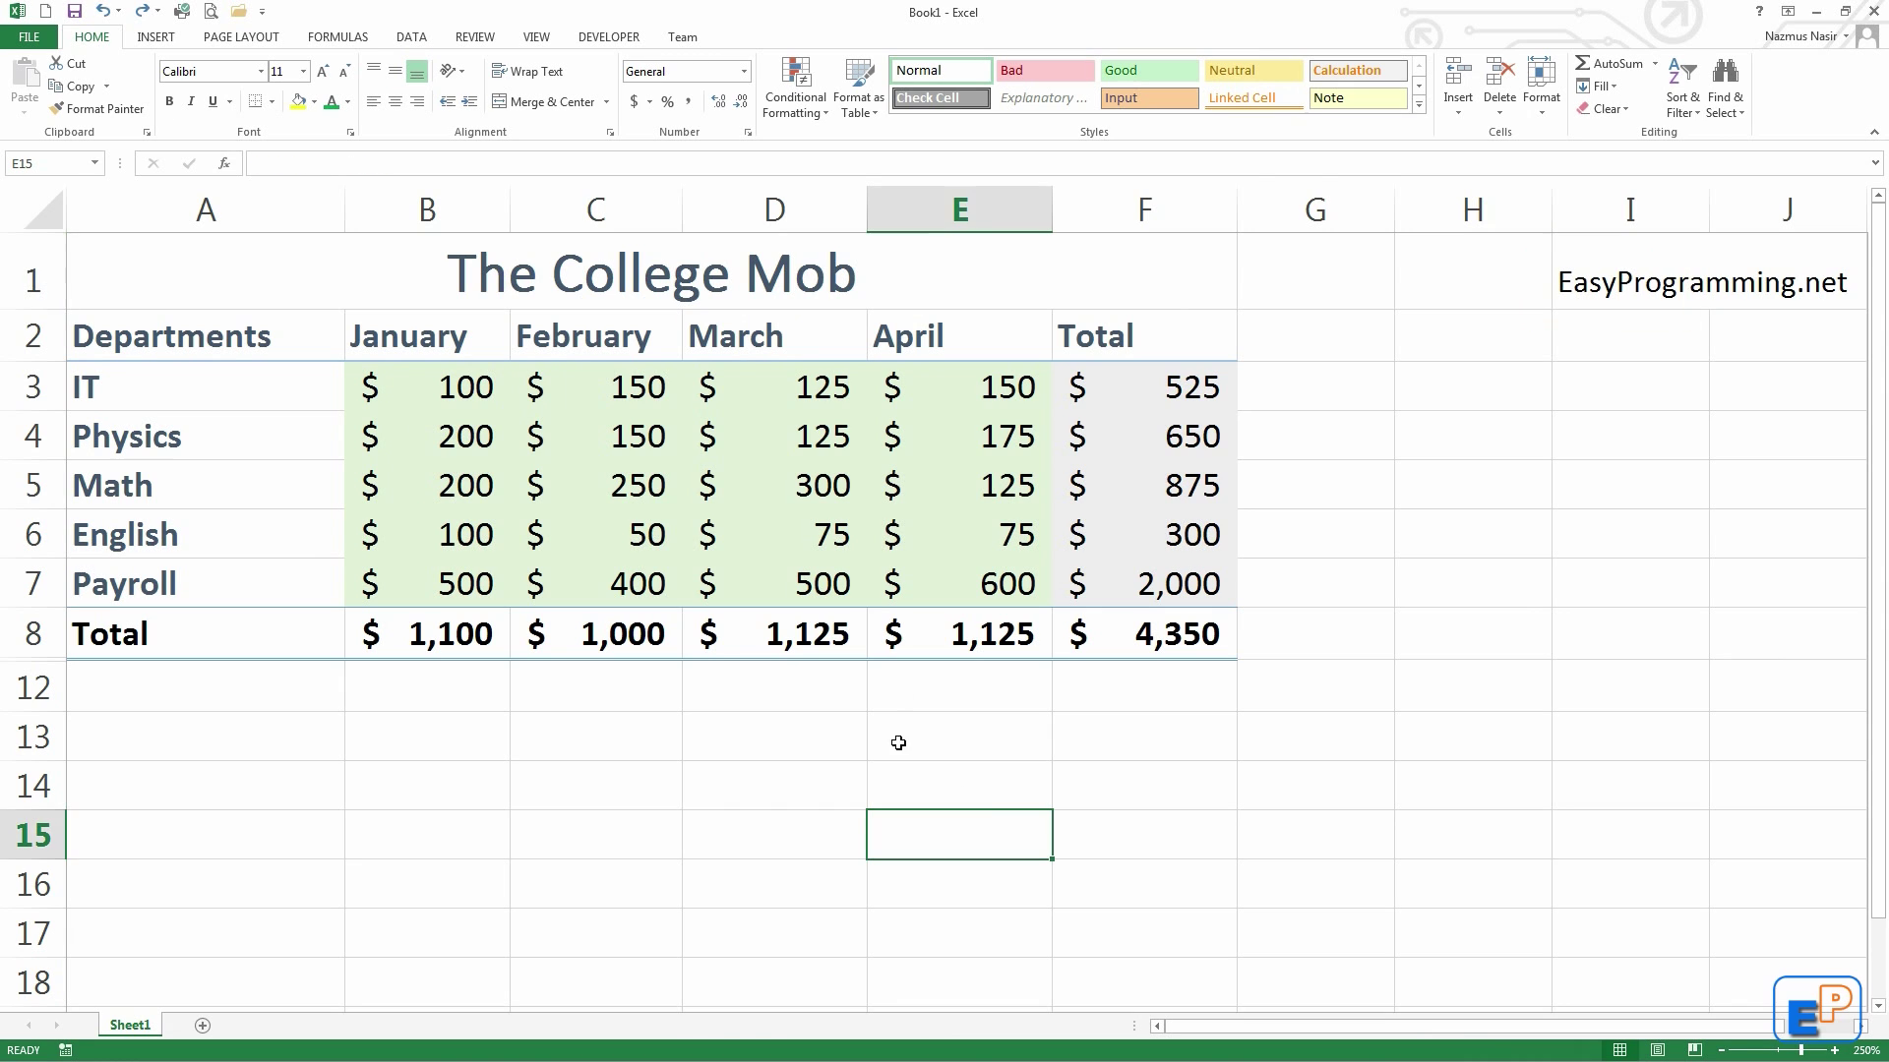